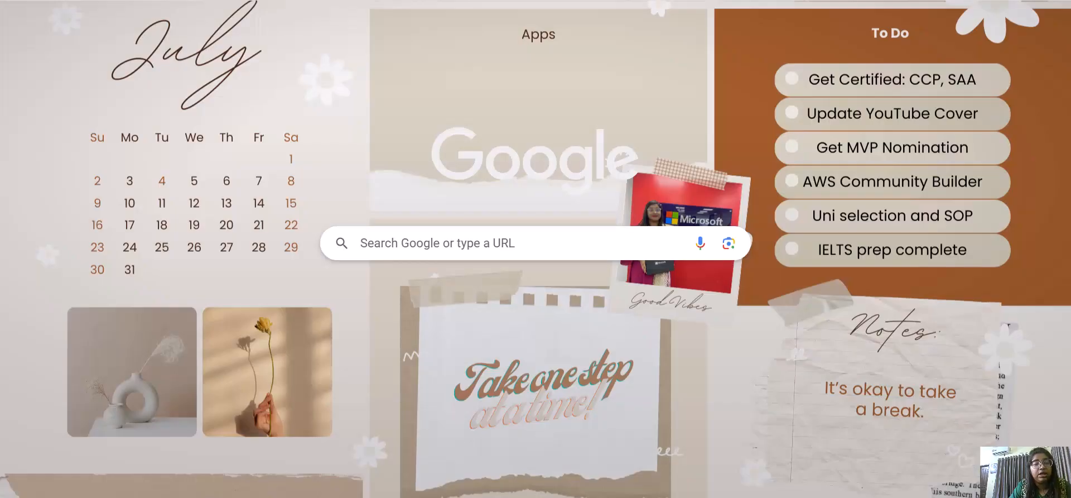
- Open the Azure portal and start creating a new resource
{"action": "type", "text": "por"}
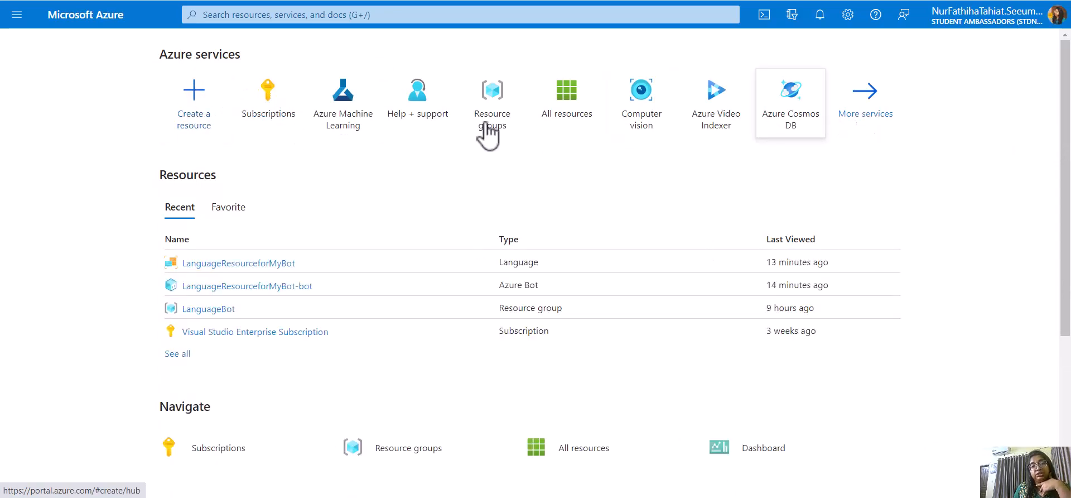
{"action": "mouse_move", "coordinate": [735, 136]}
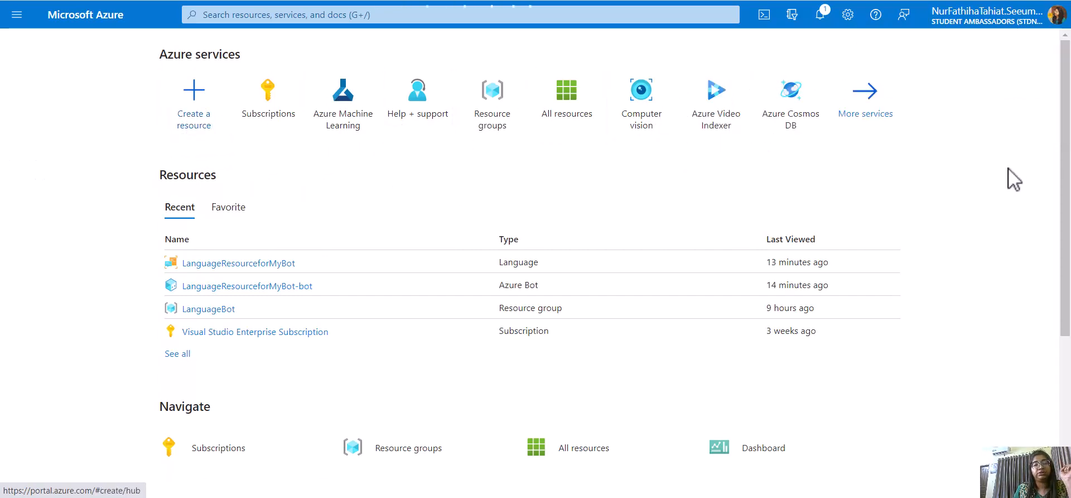
{"action": "left_click", "coordinate": [196, 133]}
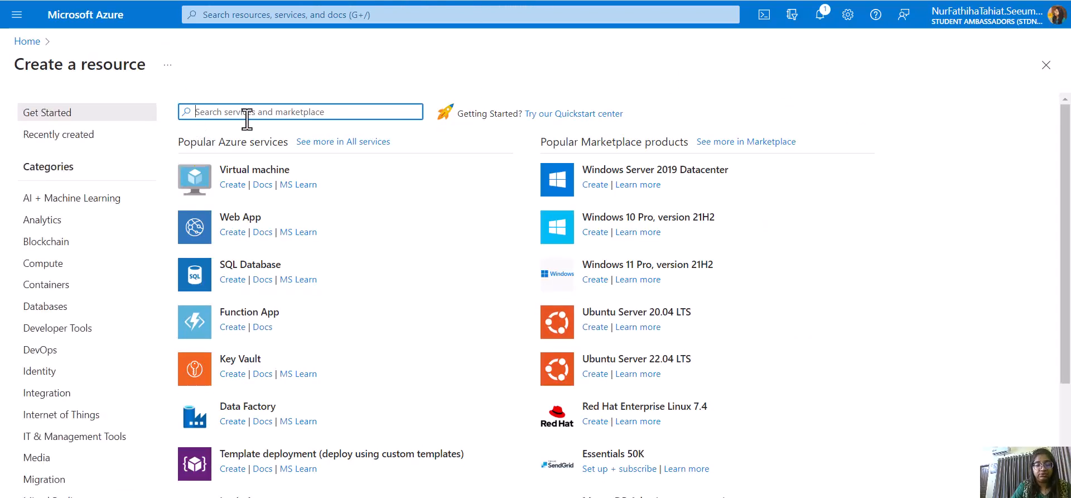
- Search the marketplace for "language service" and start creating Microsoft's Language service with the Custom question answering feature enabled
{"action": "type", "text": "langu"}
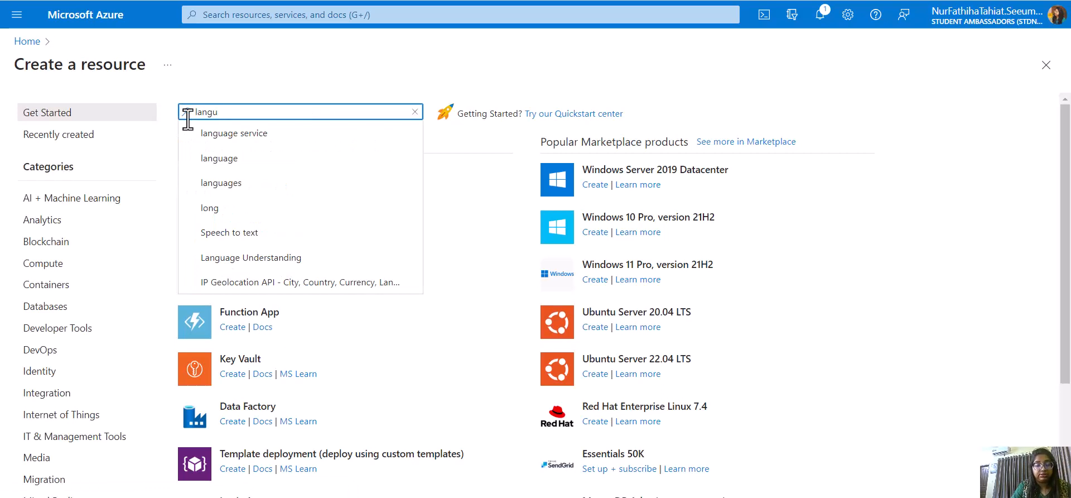
{"action": "left_click", "coordinate": [232, 133]}
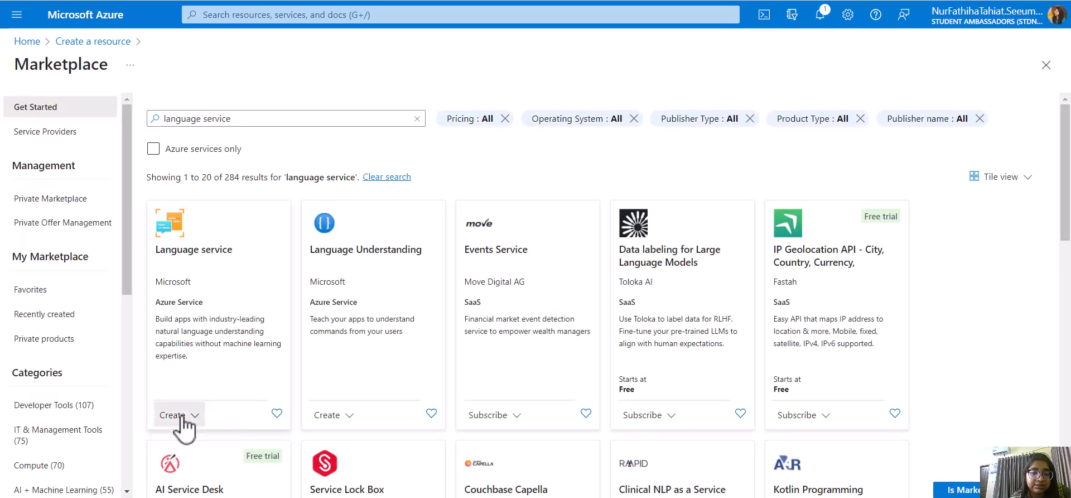
{"action": "left_click", "coordinate": [179, 440]}
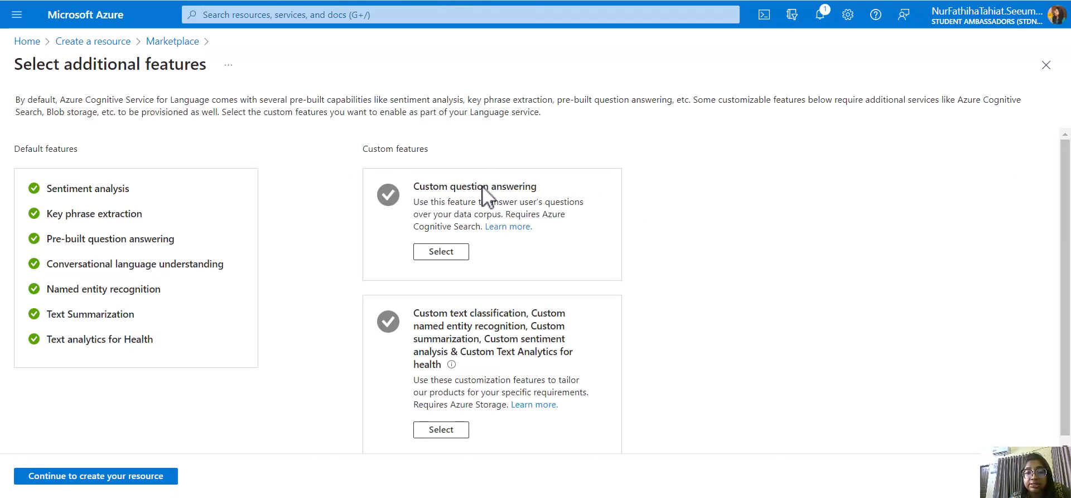
{"action": "left_click", "coordinate": [448, 251]}
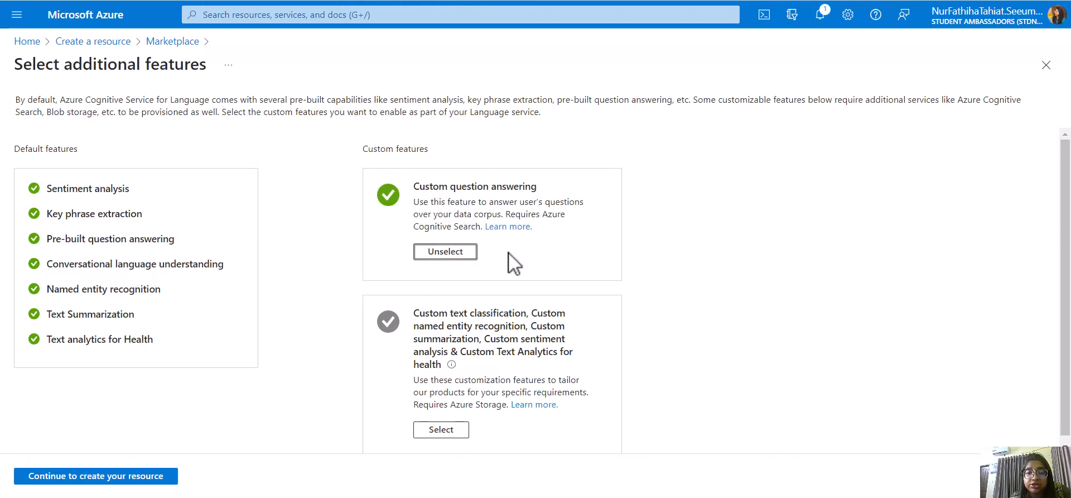
{"action": "left_click", "coordinate": [133, 479]}
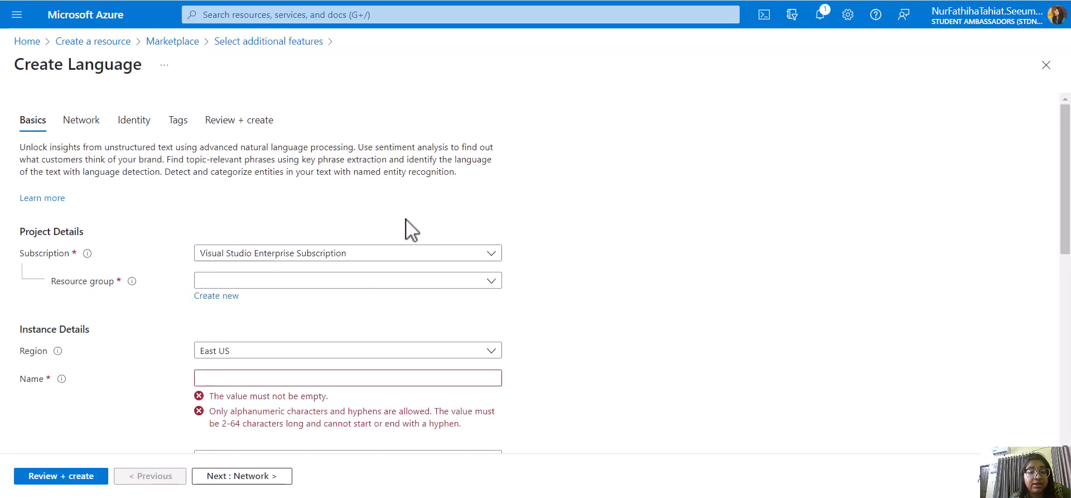
- Assign the new Language resource to the existing LanguageBot resource group
{"action": "scroll", "coordinate": [411, 229], "scroll_direction": "down", "scroll_amount": 3}
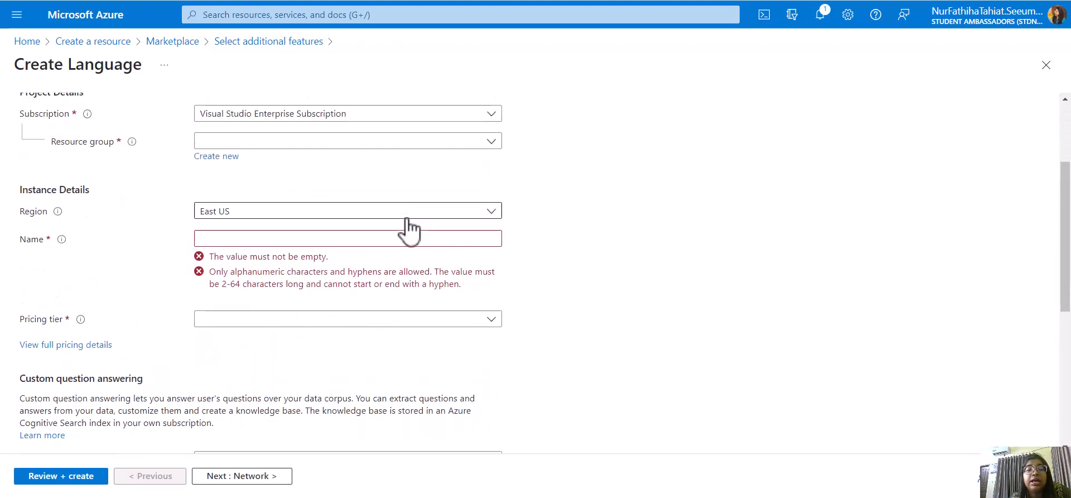
{"action": "scroll", "coordinate": [410, 229], "scroll_direction": "up", "scroll_amount": 1}
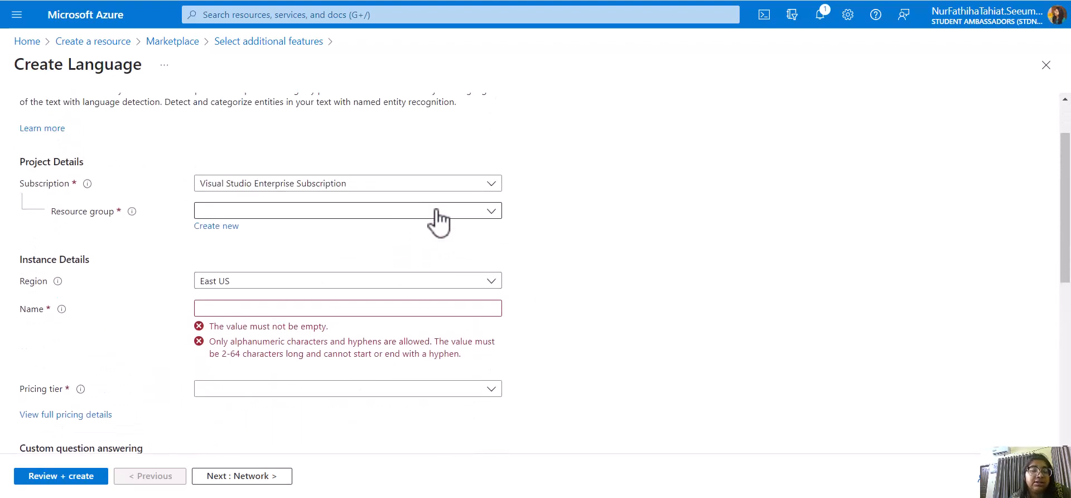
{"action": "left_click", "coordinate": [437, 211]}
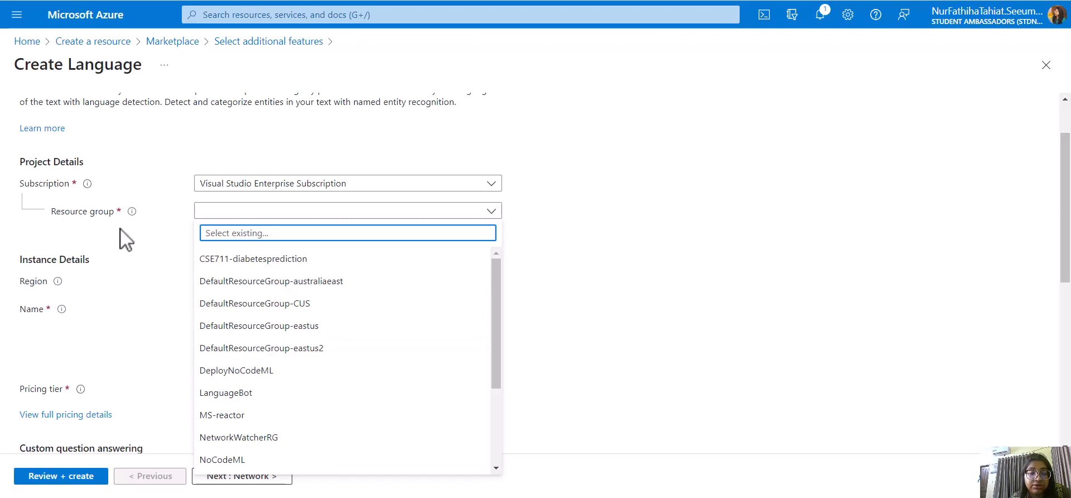
{"action": "left_click", "coordinate": [224, 393]}
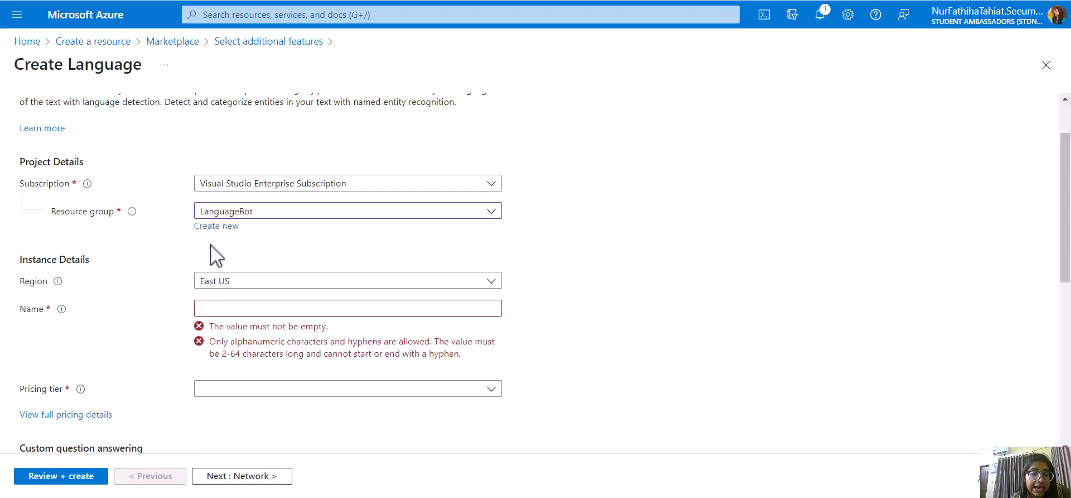
- Name the Language resource instance Testchatbot
{"action": "scroll", "coordinate": [210, 253], "scroll_direction": "down", "scroll_amount": 3}
{"action": "left_click", "coordinate": [276, 169]}
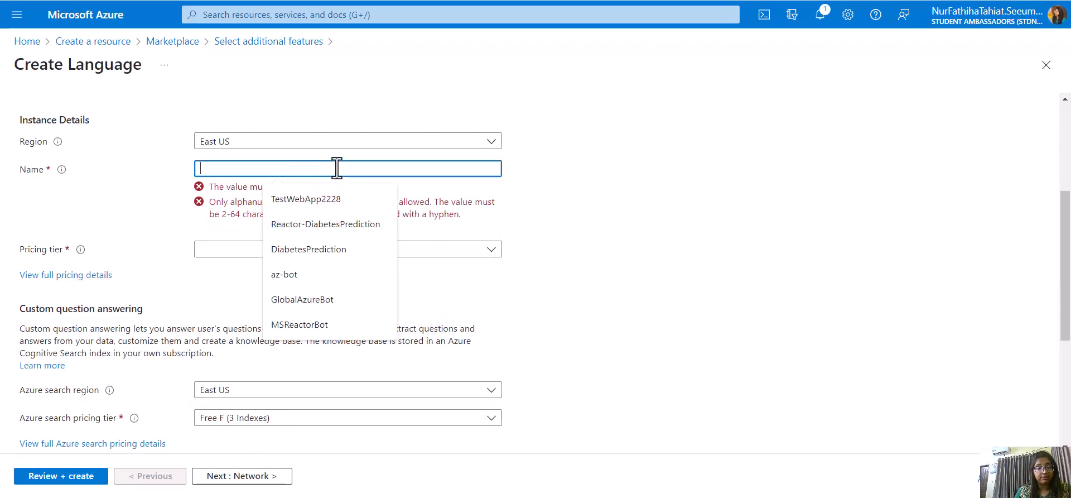
{"action": "left_click", "coordinate": [353, 198]}
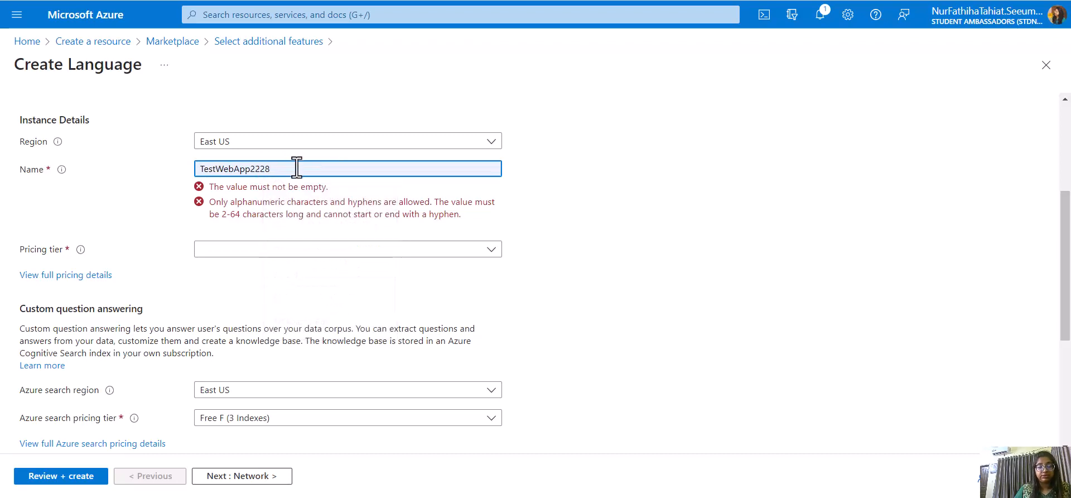
{"action": "key", "text": "BackSpace"}
{"action": "key", "text": "BackSpace"}
{"action": "key", "text": "BackSpace"}
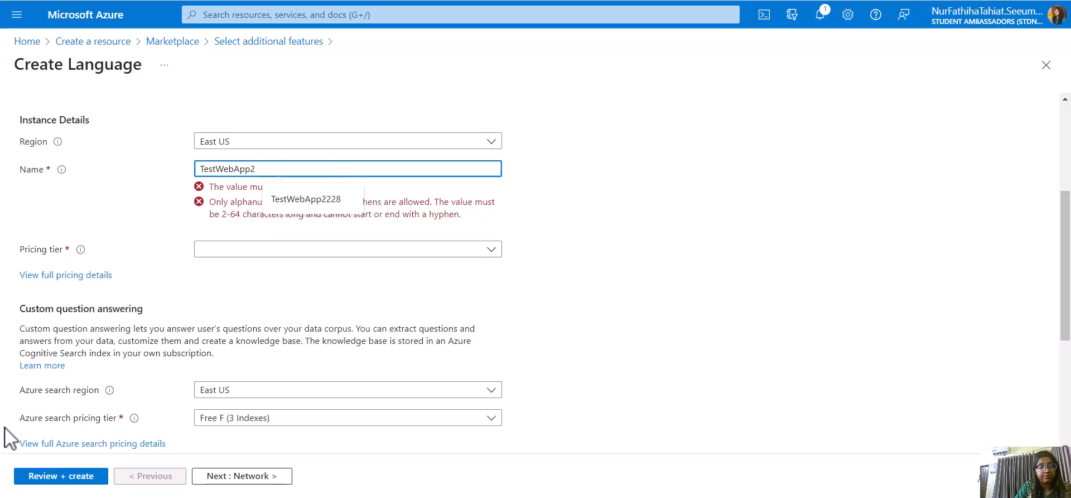
{"action": "key", "text": "BackSpace"}
{"action": "key", "text": "BackSpace"}
{"action": "key", "text": "BackSpace"}
{"action": "key", "text": "BackSpace"}
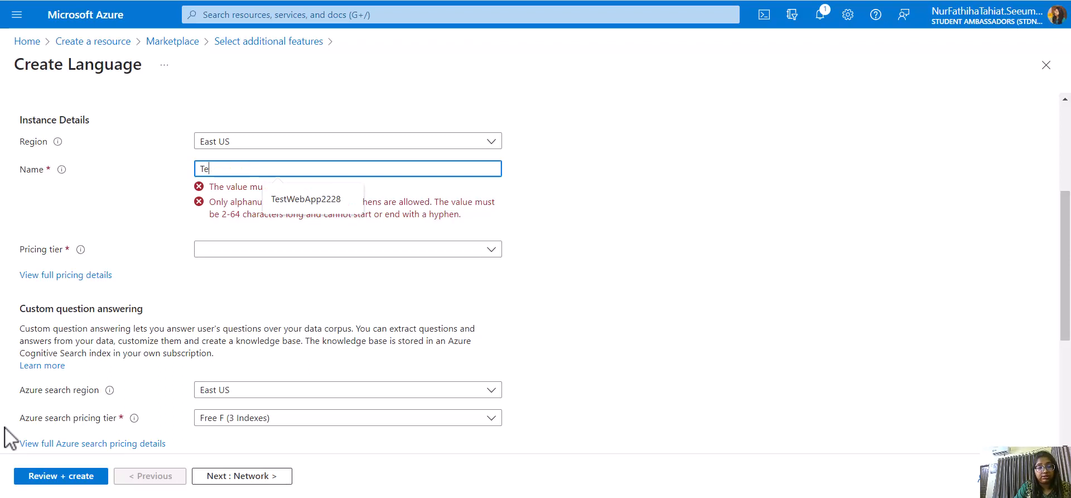
{"action": "type", "text": "chatbot"}
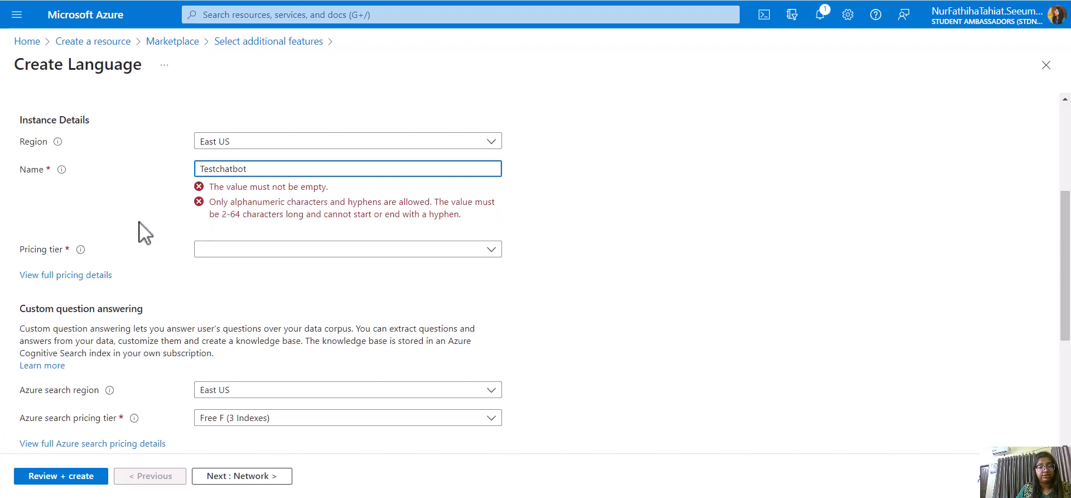
{"action": "left_click", "coordinate": [225, 208]}
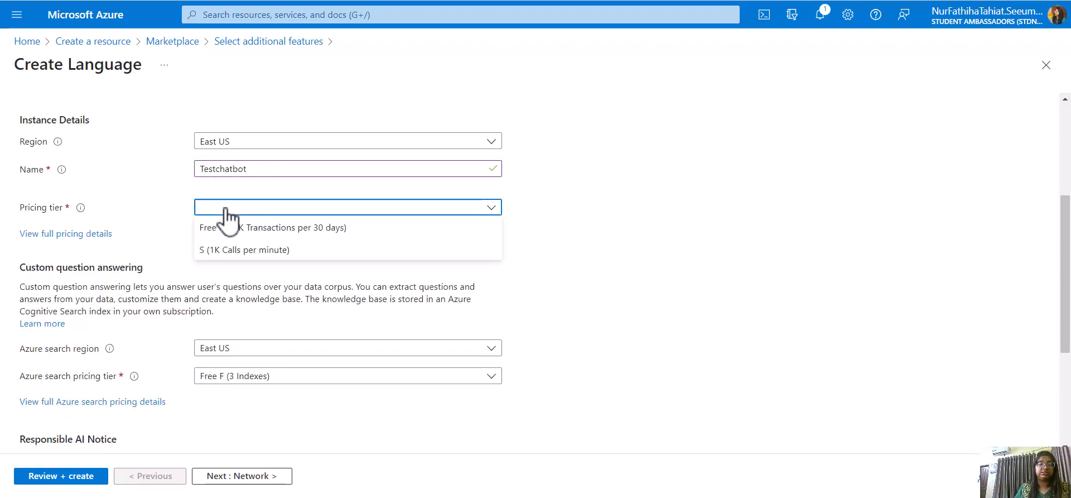
- Extend the Language resource's name to Testchatbot-custumqna
{"action": "left_click", "coordinate": [254, 169]}
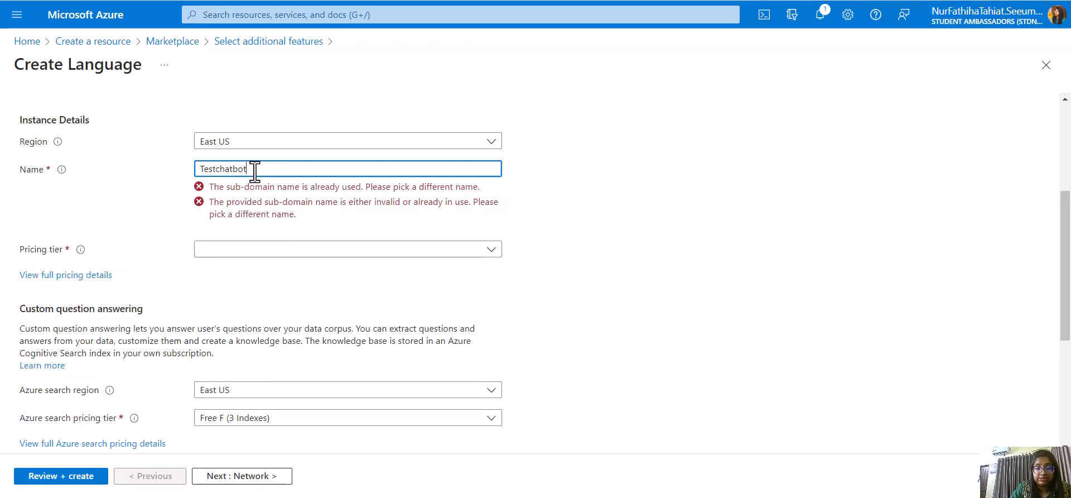
{"action": "type", "text": "-custu"}
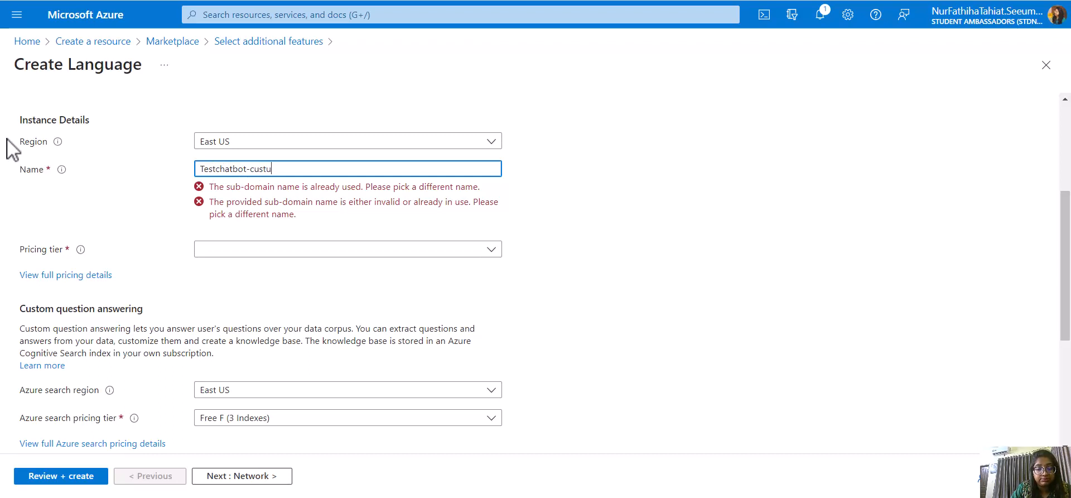
{"action": "type", "text": "mqn"}
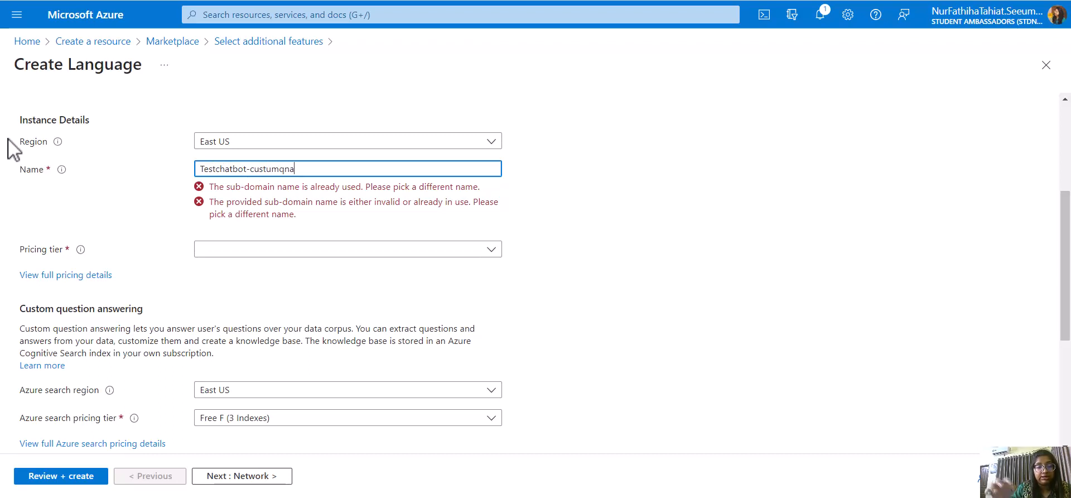
{"action": "type", "text": "a"}
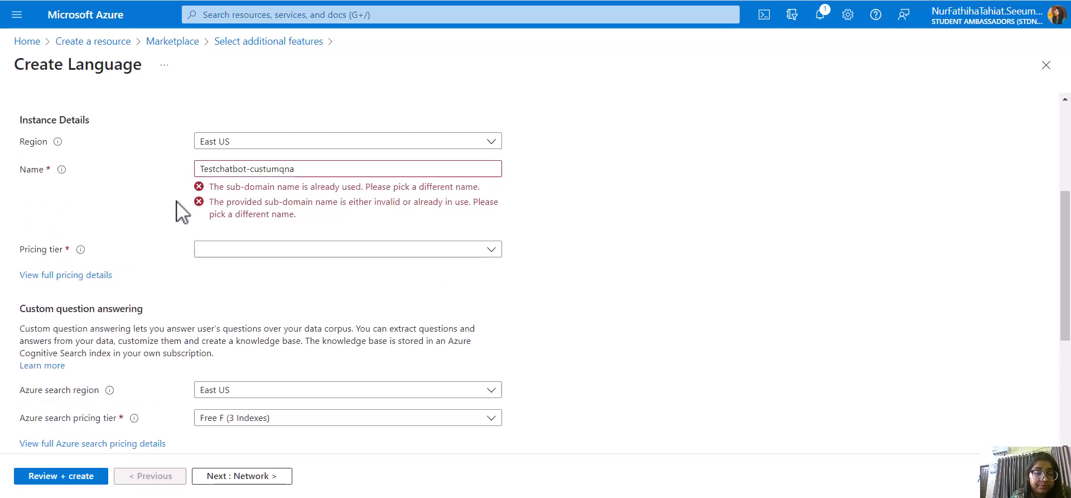
{"action": "left_click", "coordinate": [251, 169]}
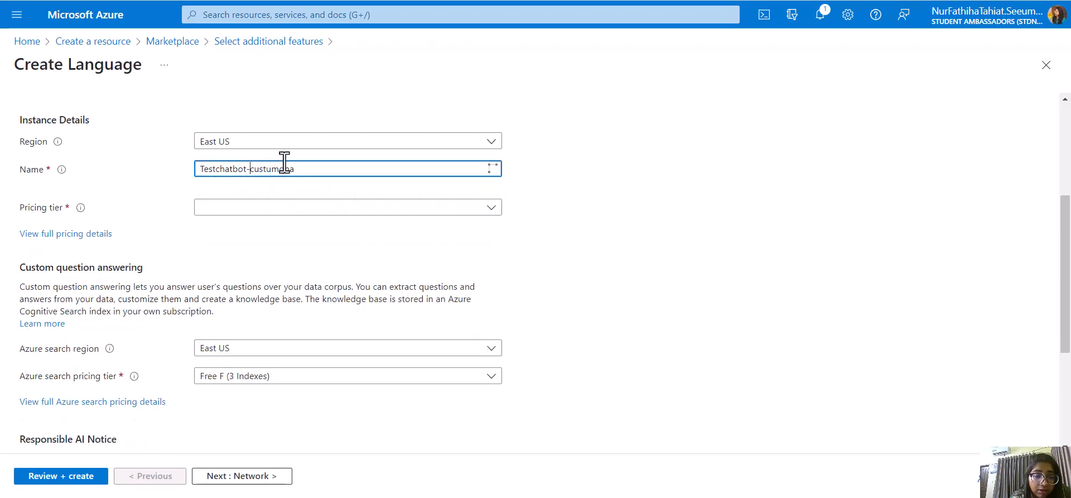
- Set the Language resource's pricing tier to S (1K Calls per minute)
{"action": "left_click", "coordinate": [294, 209]}
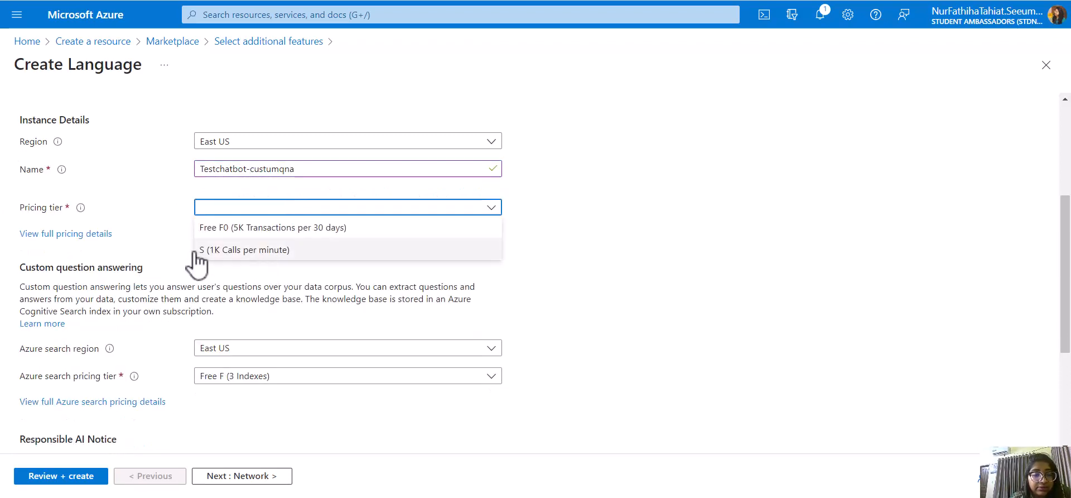
{"action": "left_click", "coordinate": [219, 252]}
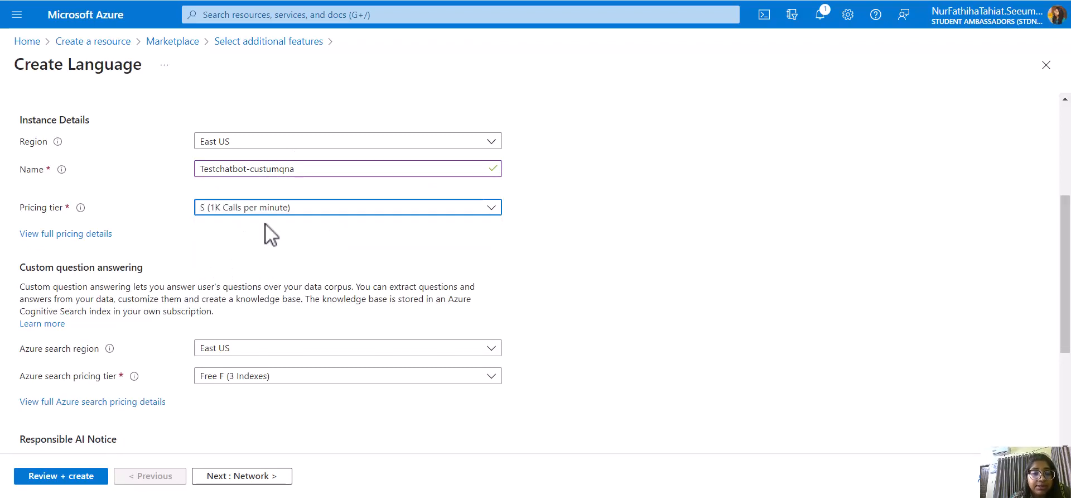
{"action": "left_click", "coordinate": [311, 207]}
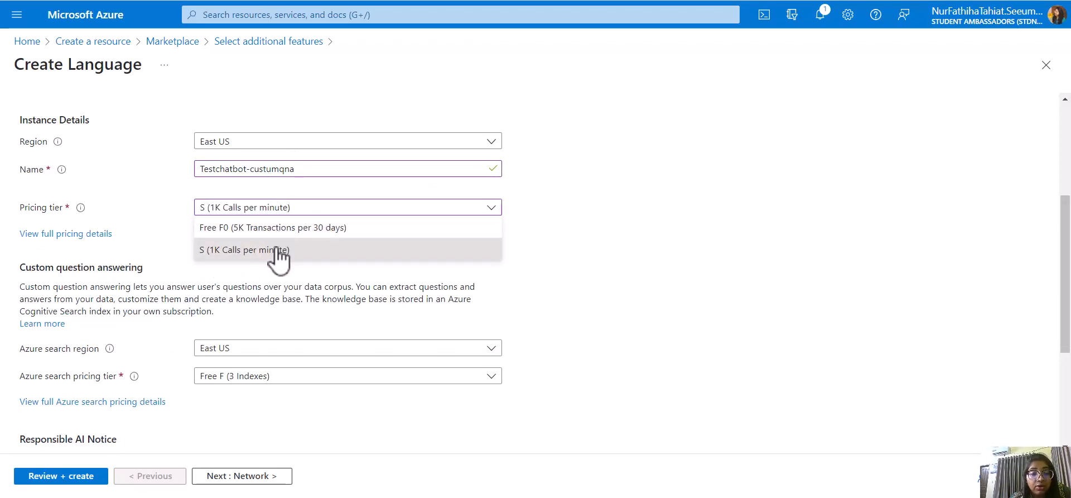
{"action": "left_click", "coordinate": [279, 253]}
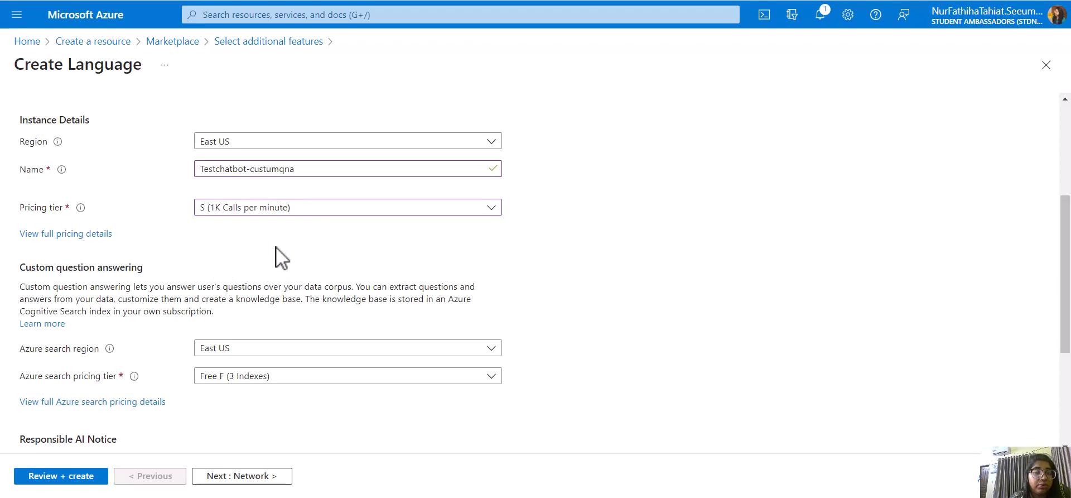
- Try to submit the Language resource for review with Free F (3 Indexes) as the Azure search pricing tier
{"action": "scroll", "coordinate": [295, 245], "scroll_direction": "down", "scroll_amount": 3}
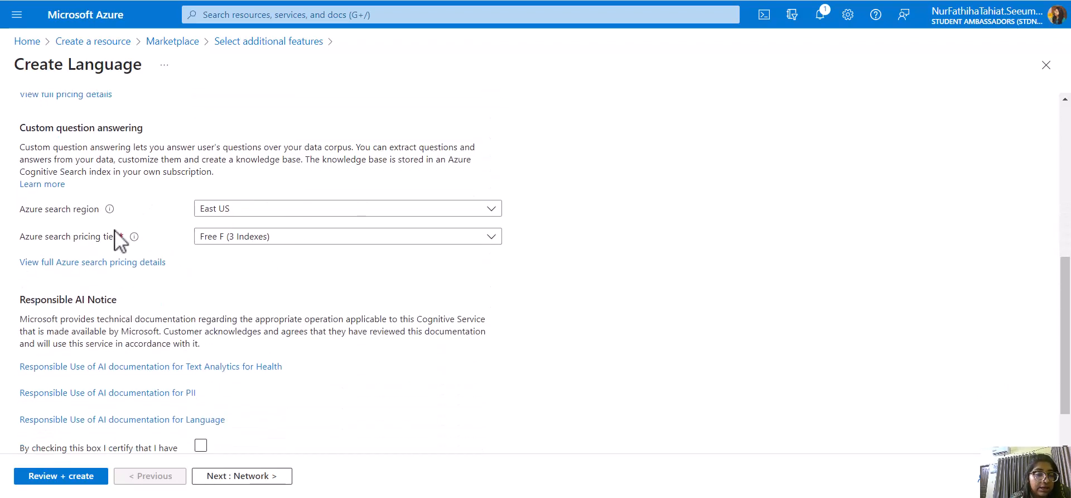
{"action": "scroll", "coordinate": [298, 243], "scroll_direction": "down", "scroll_amount": 1}
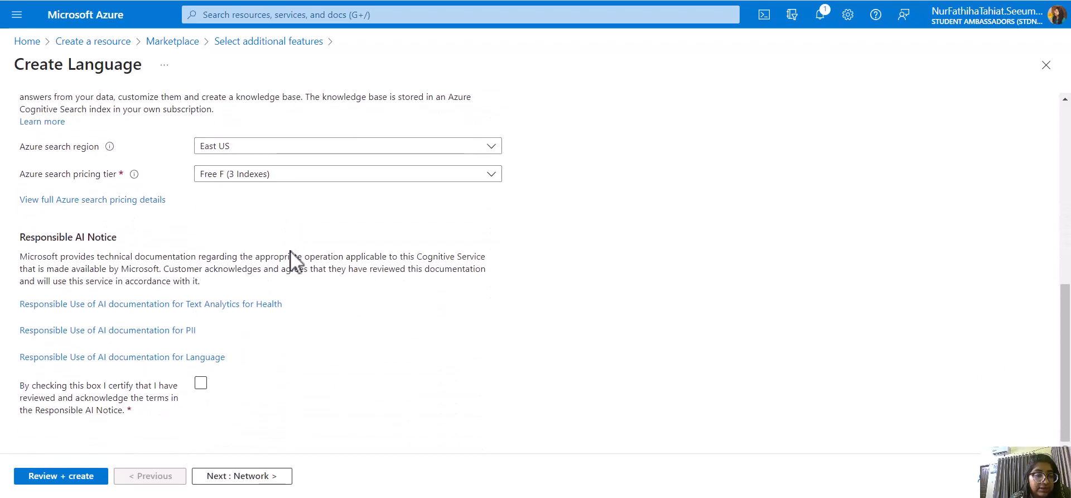
{"action": "left_click", "coordinate": [245, 175]}
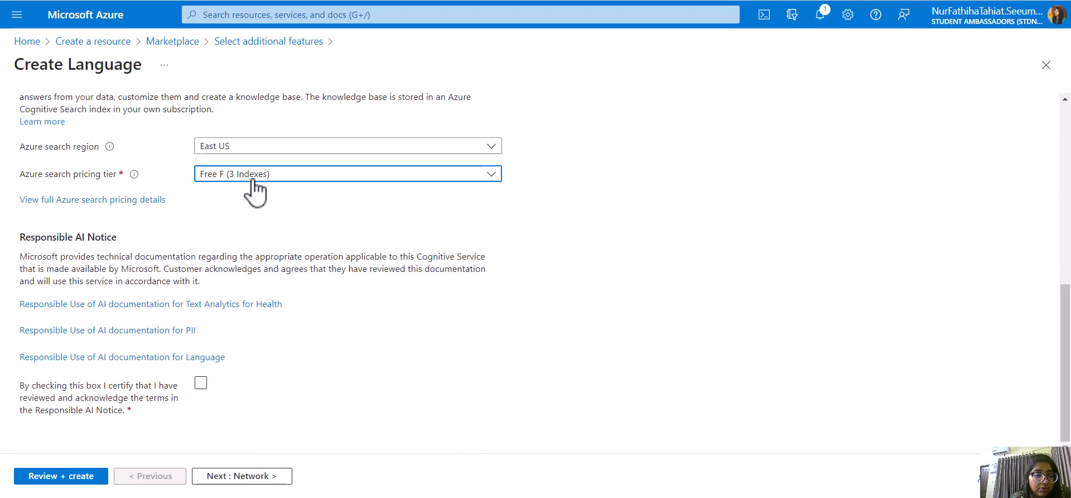
{"action": "left_click", "coordinate": [291, 177]}
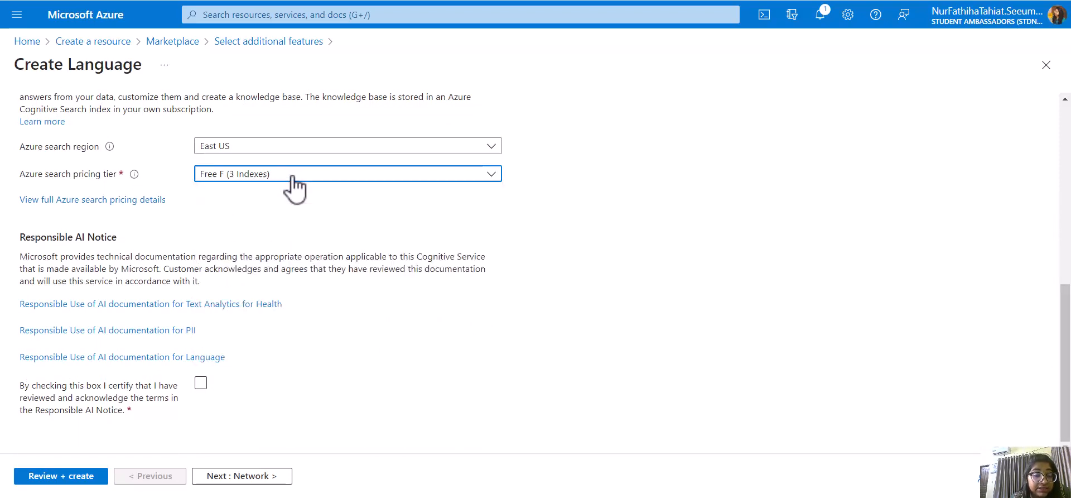
{"action": "left_click", "coordinate": [45, 481]}
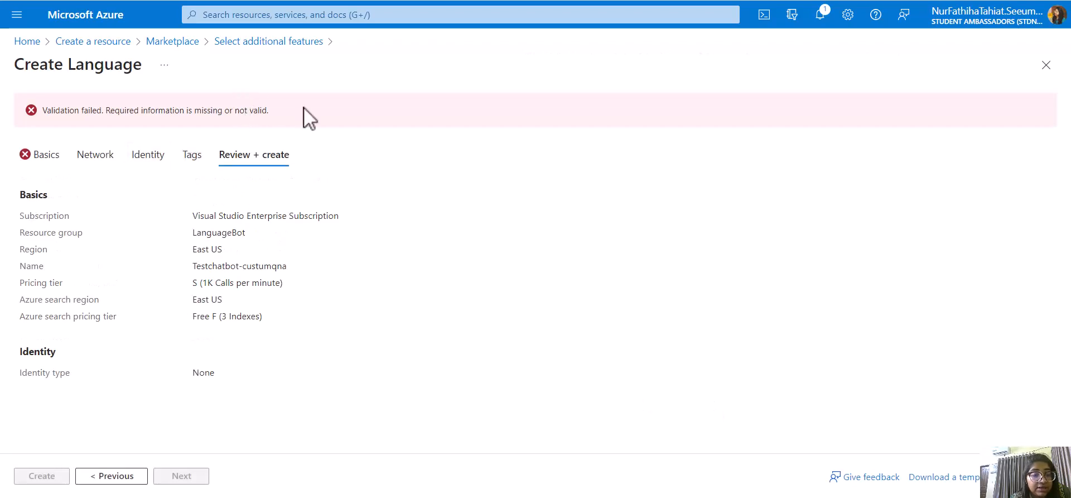
- Acknowledge the Responsible AI Notice in the Language resource's basic settings and resubmit the resource for review
{"action": "left_click", "coordinate": [132, 477]}
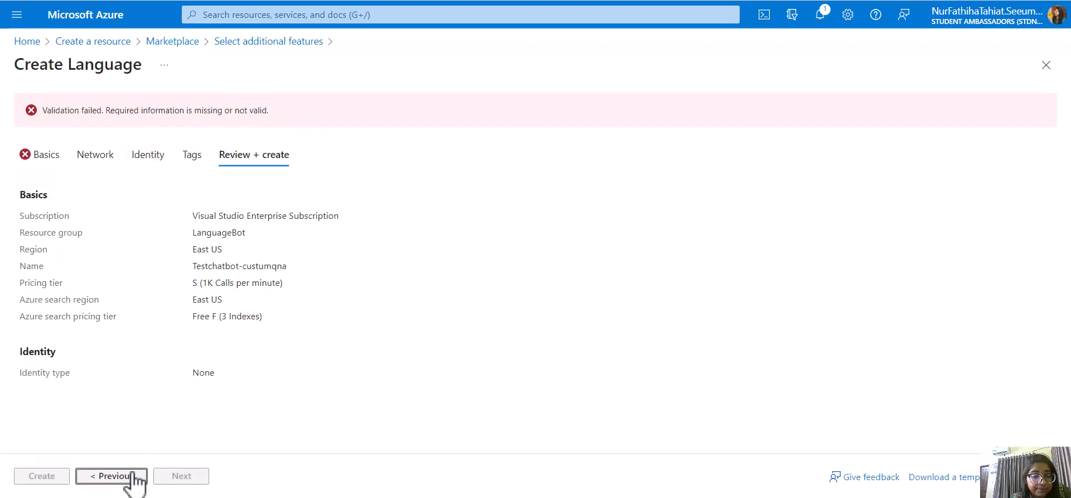
{"action": "left_click", "coordinate": [41, 121]}
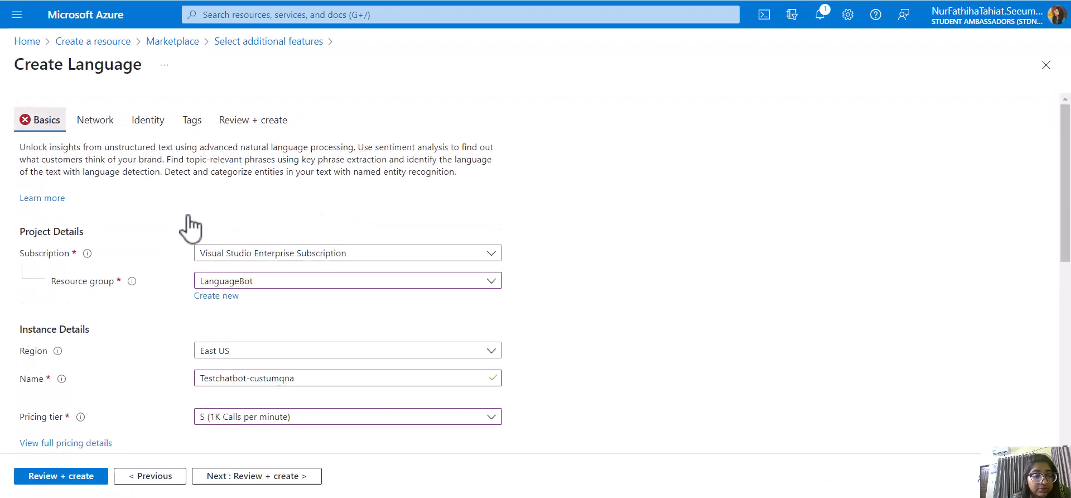
{"action": "scroll", "coordinate": [371, 312], "scroll_direction": "down", "scroll_amount": 10}
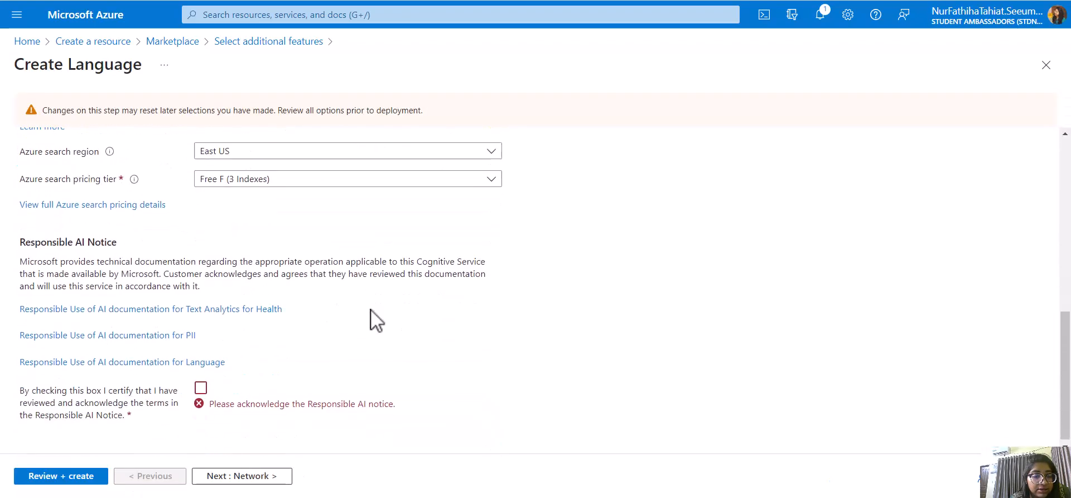
{"action": "left_click", "coordinate": [288, 177]}
{"action": "left_click", "coordinate": [281, 194]}
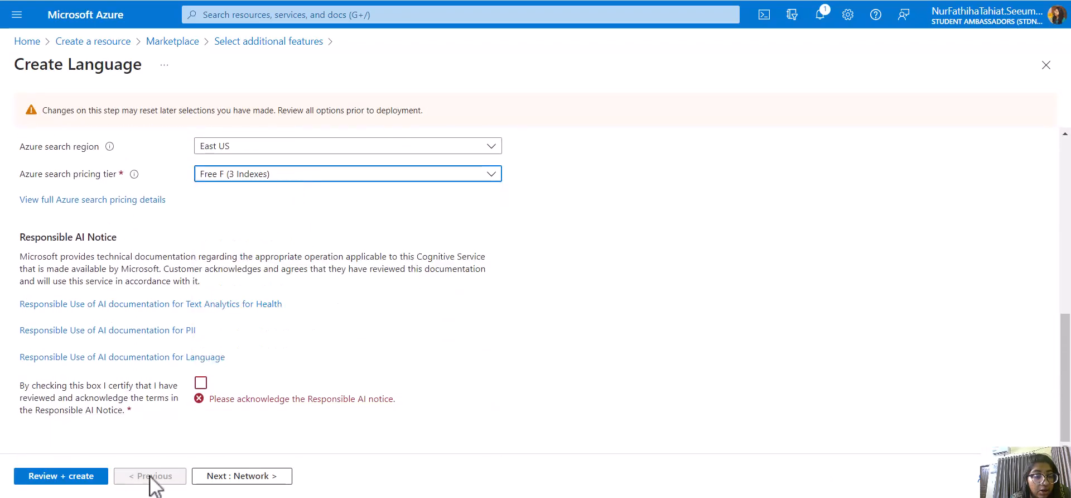
{"action": "left_click", "coordinate": [201, 382]}
{"action": "left_click", "coordinate": [201, 382]}
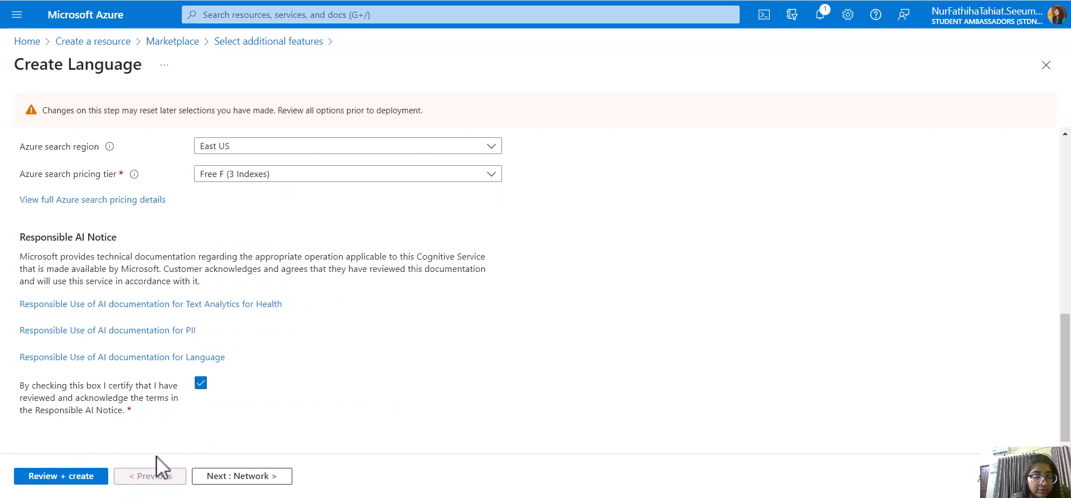
{"action": "left_click", "coordinate": [65, 480]}
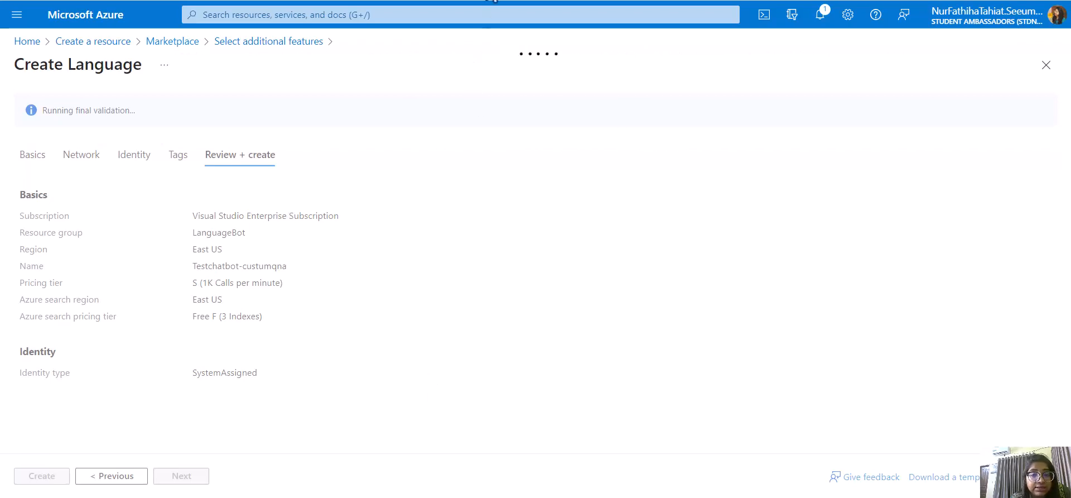
- Open the Azure portal home page, portal.azure.com/#home, in a new browser tab
{"action": "key", "text": "ctrl+t"}
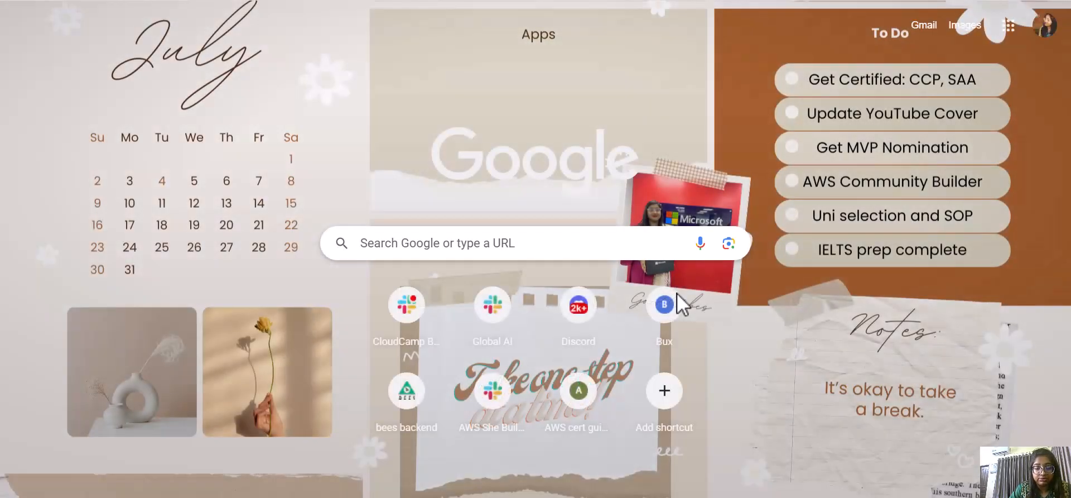
{"action": "type", "text": "portal.azure.com/#home"}
{"action": "key", "text": "Return"}
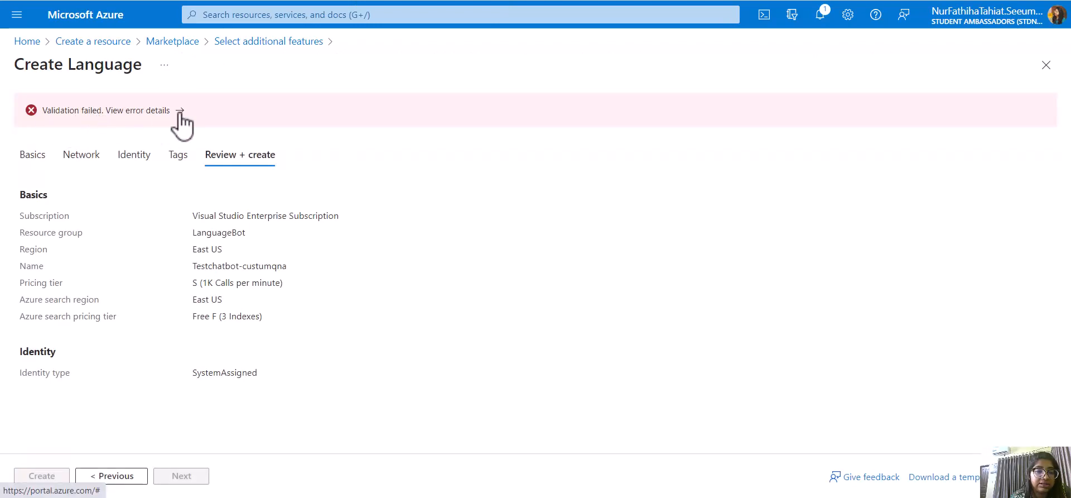
- View the validation error details and set the Language resource's Azure search pricing tier to Standard S (50 Indexes)
{"action": "left_click", "coordinate": [181, 109]}
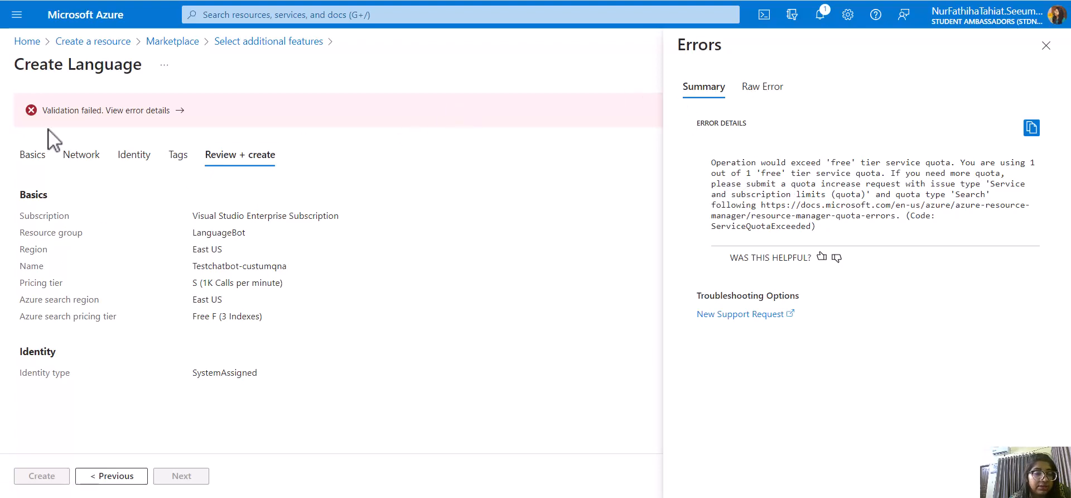
{"action": "left_click", "coordinate": [36, 161]}
{"action": "scroll", "coordinate": [357, 274], "scroll_direction": "down", "scroll_amount": 10}
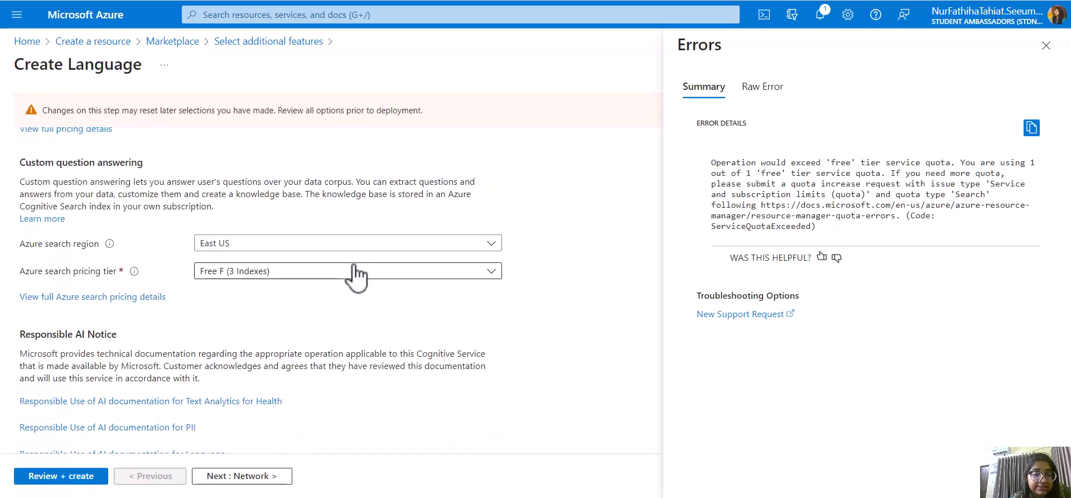
{"action": "left_click", "coordinate": [354, 271]}
{"action": "left_click", "coordinate": [255, 334]}
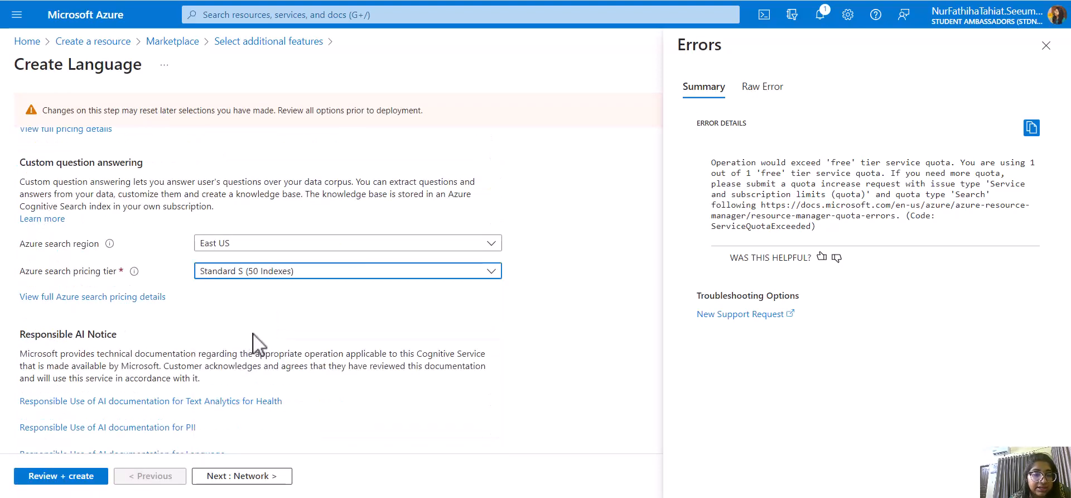
{"action": "scroll", "coordinate": [311, 299], "scroll_direction": "down", "scroll_amount": 2}
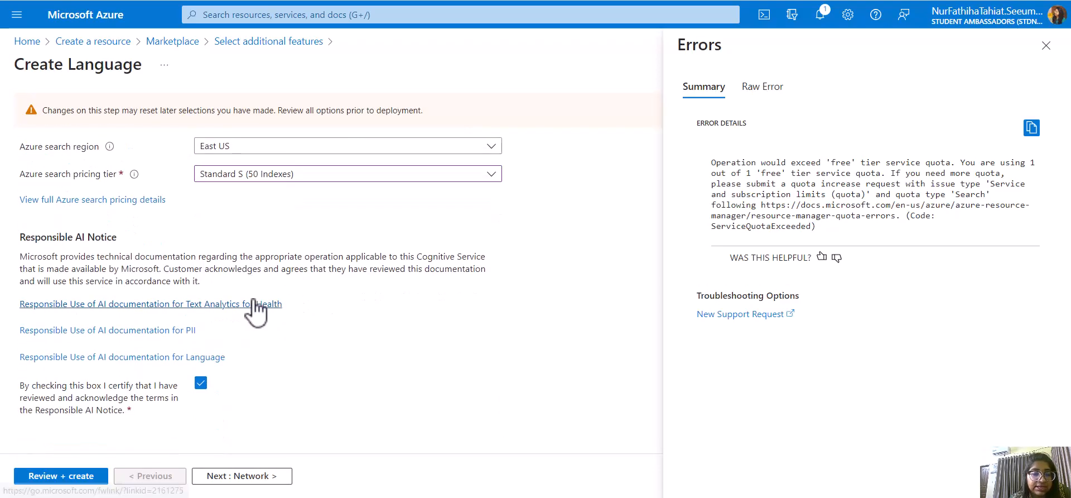
- Resubmit the Language resource for final review and close the error details
{"action": "left_click", "coordinate": [246, 476]}
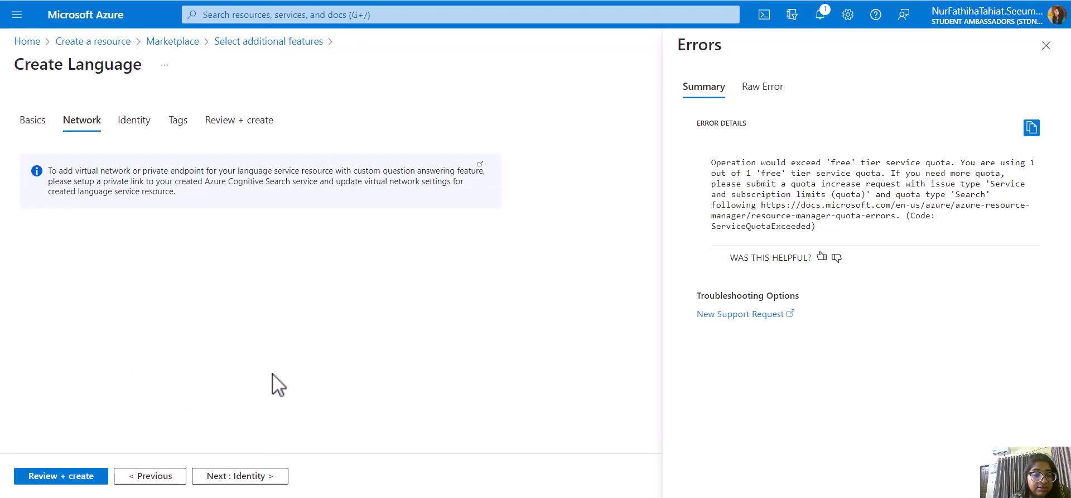
{"action": "left_click", "coordinate": [96, 480]}
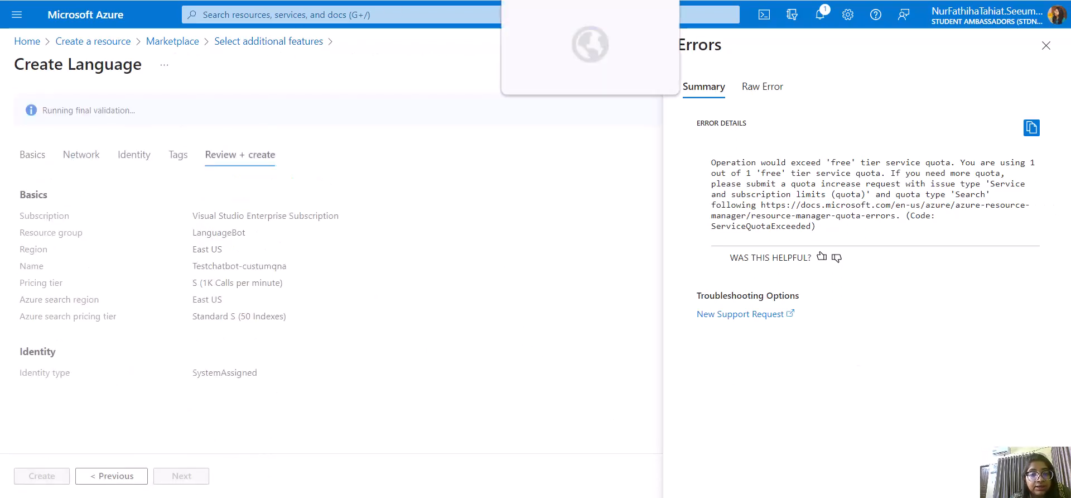
{"action": "left_click", "coordinate": [1046, 47]}
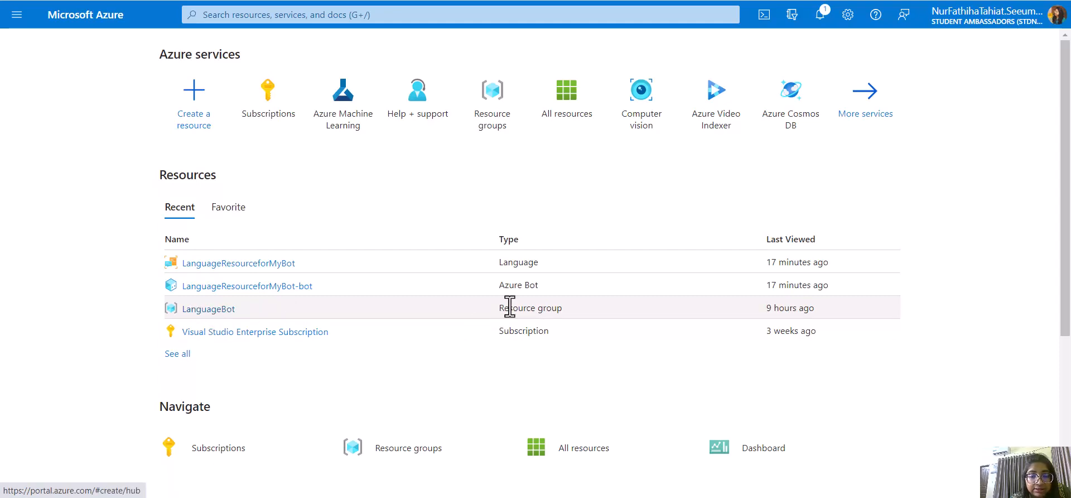
- Open the LanguageBot resource group in a separate tab from the portal home page, and create the validated Language resource
{"action": "right_click", "coordinate": [204, 311]}
{"action": "left_click", "coordinate": [216, 322]}
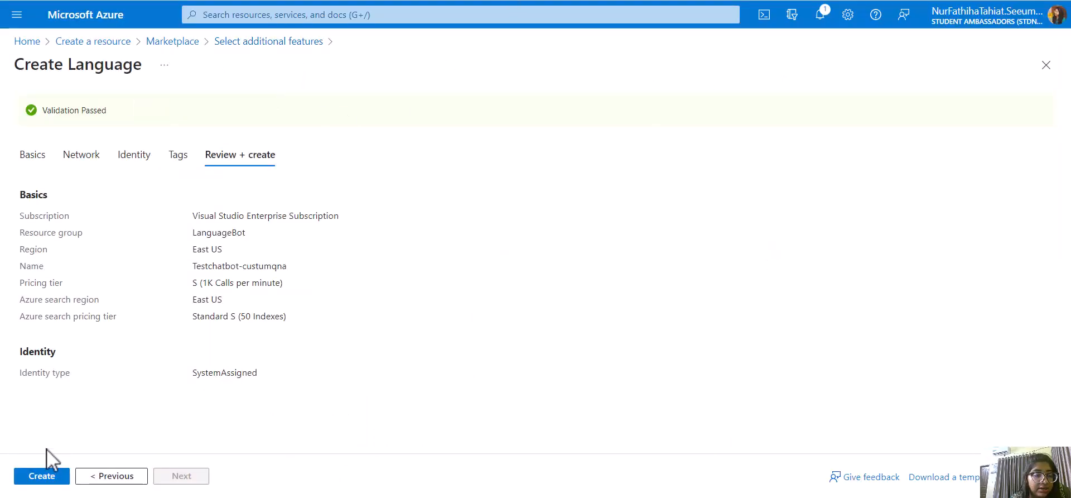
{"action": "left_click", "coordinate": [43, 477]}
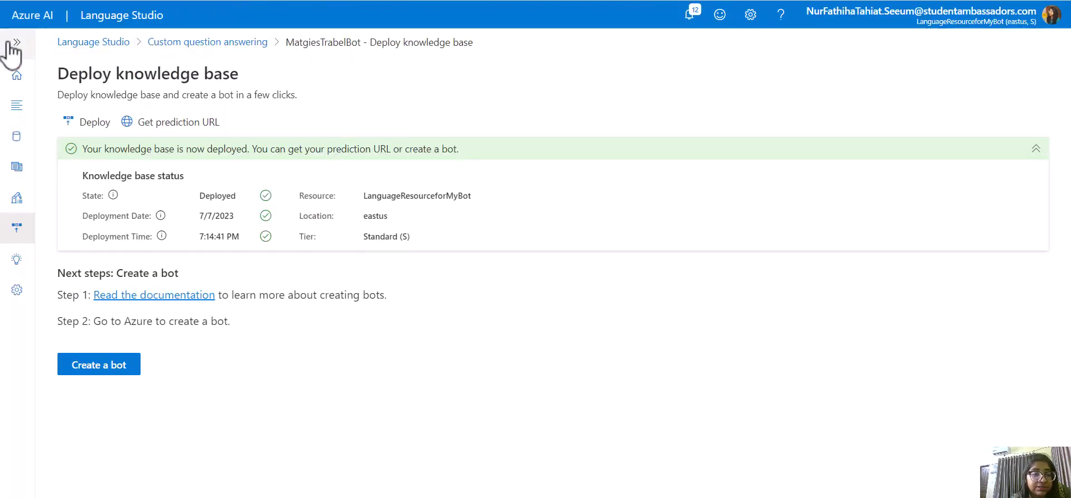
- Switch to Language Studio and start a new Custom question answering project from its home page
{"action": "left_click", "coordinate": [16, 76]}
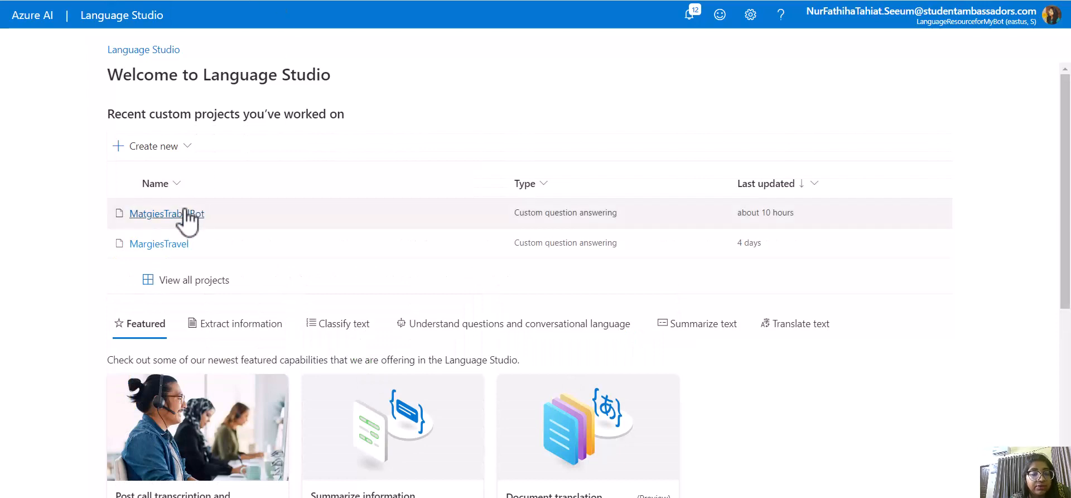
{"action": "left_click", "coordinate": [161, 150]}
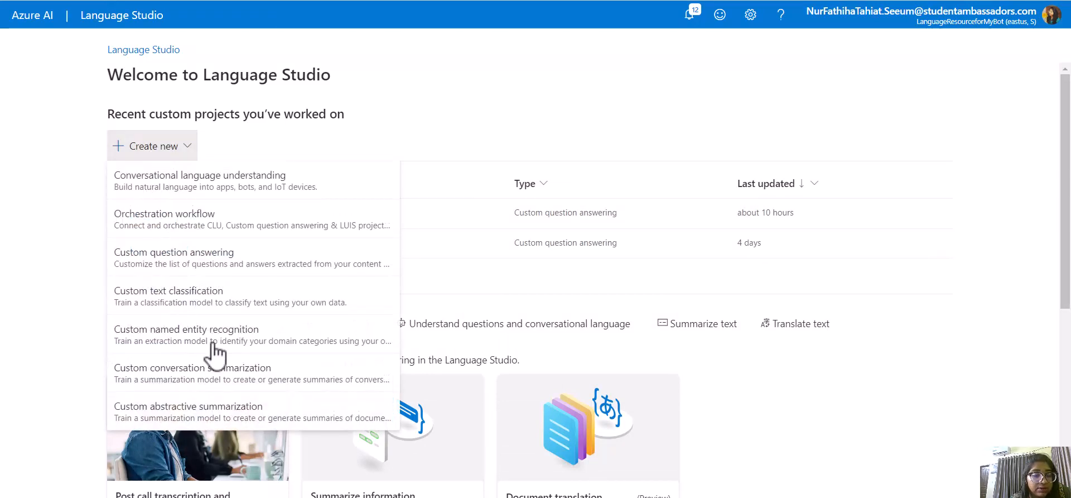
{"action": "left_click", "coordinate": [210, 258]}
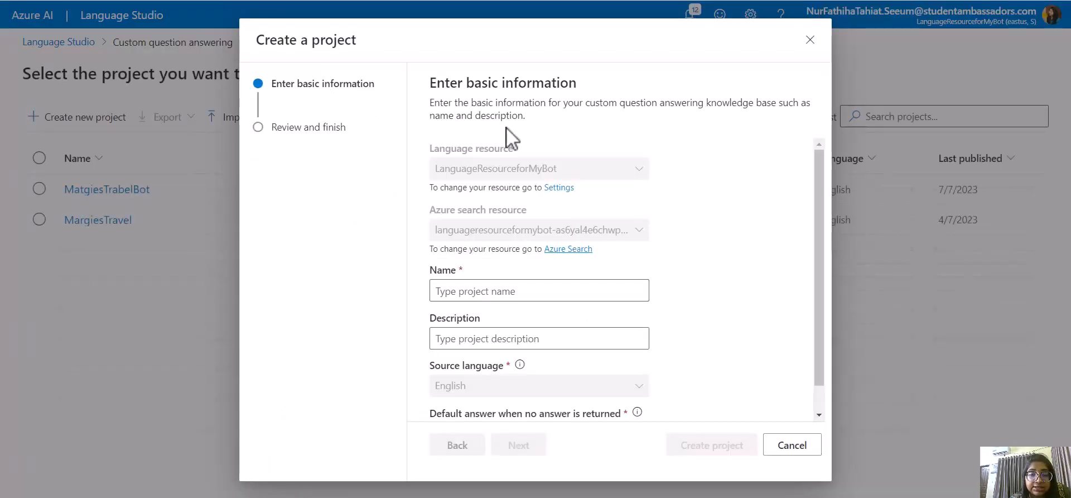
- Name the new question answering project Custom-QnA
{"action": "scroll", "coordinate": [500, 266], "scroll_direction": "down", "scroll_amount": 1}
{"action": "left_click", "coordinate": [500, 261]}
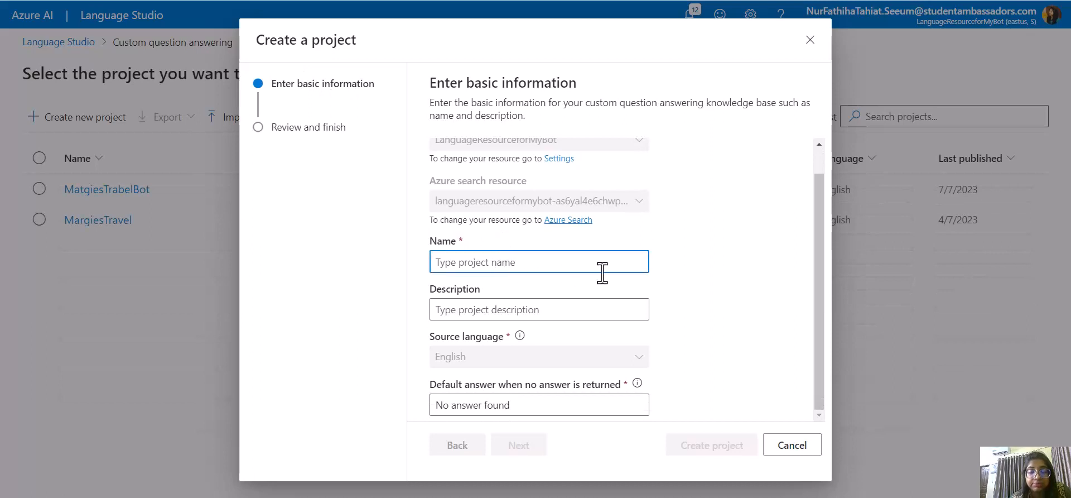
{"action": "type", "text": "Cu"}
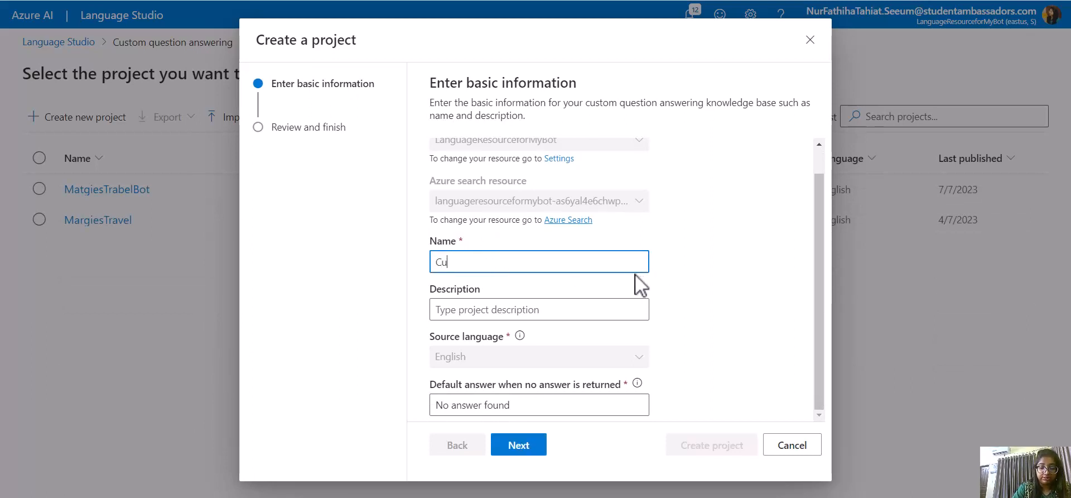
{"action": "type", "text": "stum Q"}
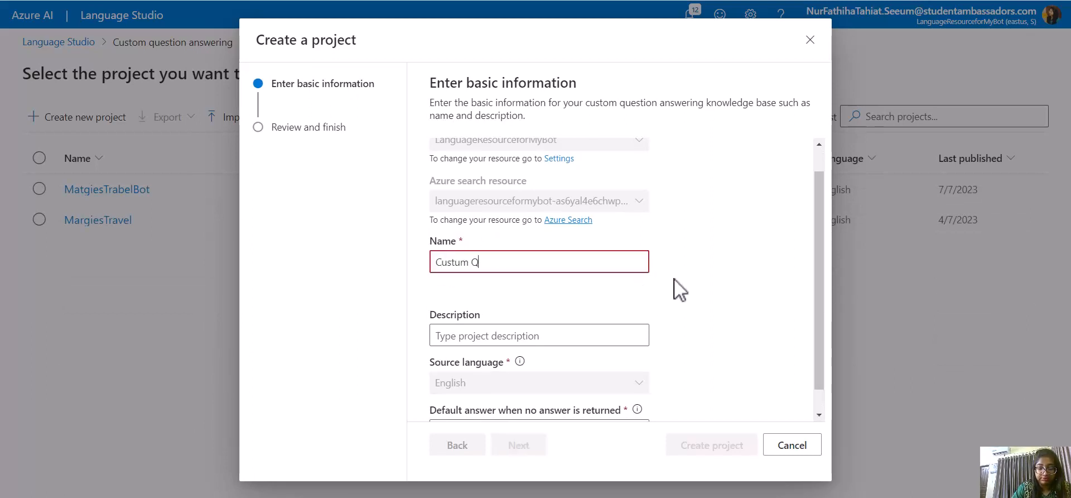
{"action": "key", "text": "BackSpace"}
{"action": "key", "text": "BackSpace"}
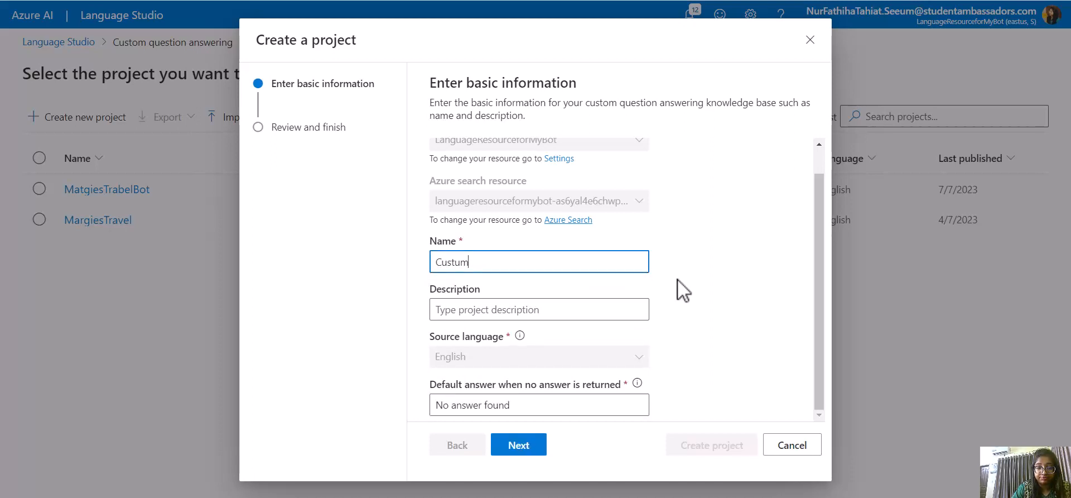
{"action": "type", "text": "-QnA"}
{"action": "right_click", "coordinate": [445, 264]}
{"action": "left_click", "coordinate": [480, 272]}
{"action": "left_click", "coordinate": [481, 266]}
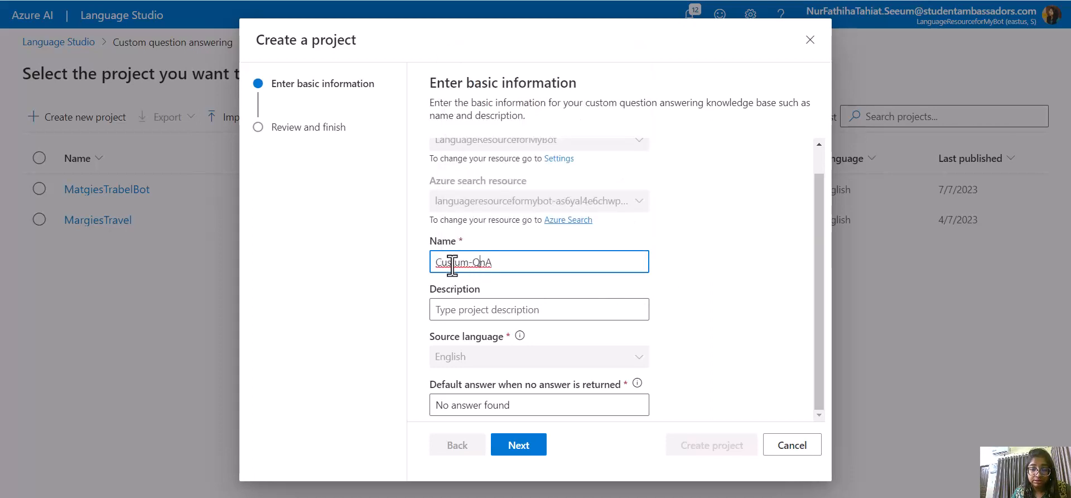
{"action": "left_click", "coordinate": [463, 262]}
{"action": "key", "text": "BackSpace"}
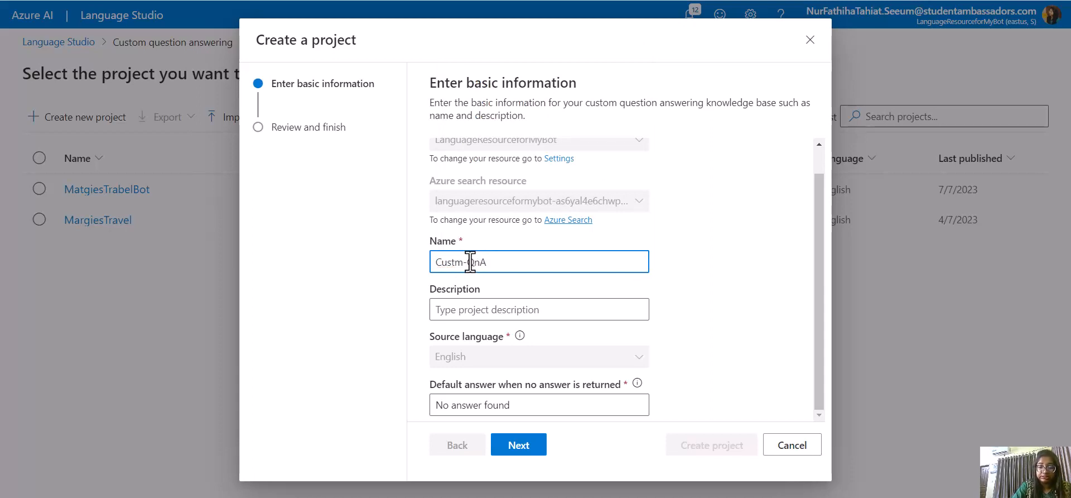
- Enter "A simple bot to be integrated with MS teams" as the project description
{"action": "left_click", "coordinate": [515, 309]}
{"action": "type", "text": "A simple"}
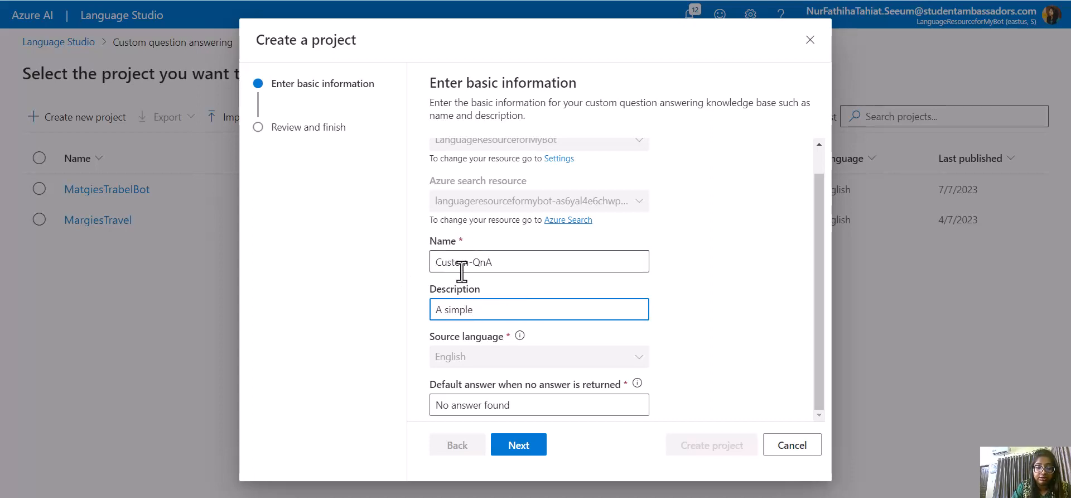
{"action": "type", "text": " bot to be integrated "}
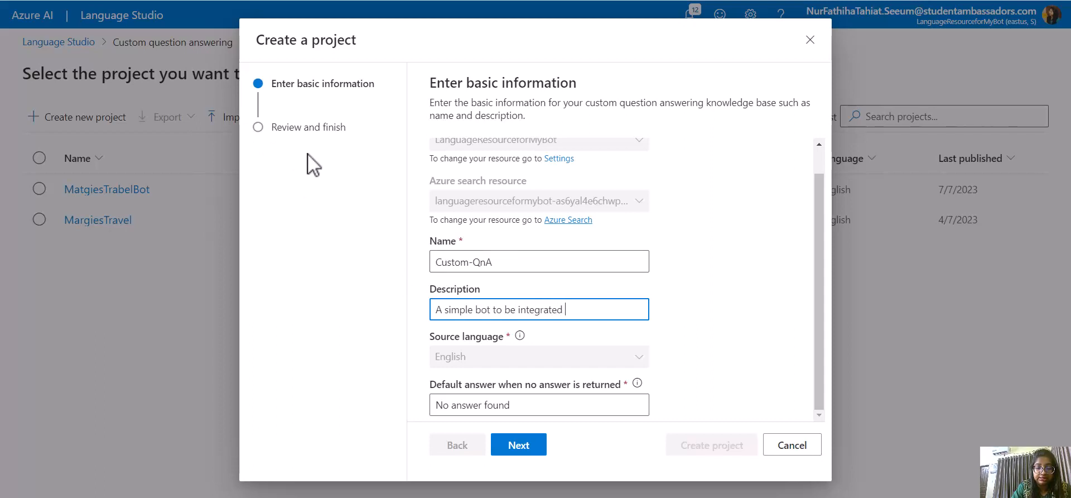
{"action": "type", "text": "with MS teams"}
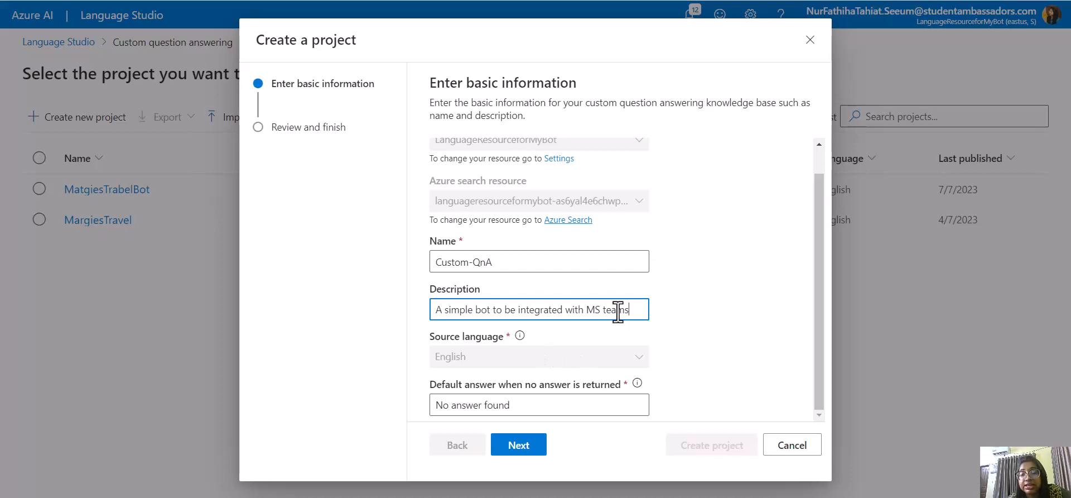
{"action": "mouse_move", "coordinate": [588, 310]}
{"action": "left_mouse_down"}
{"action": "mouse_move", "coordinate": [628, 310]}
{"action": "mouse_move", "coordinate": [593, 310]}
{"action": "left_mouse_up"}
{"action": "left_click", "coordinate": [589, 311]}
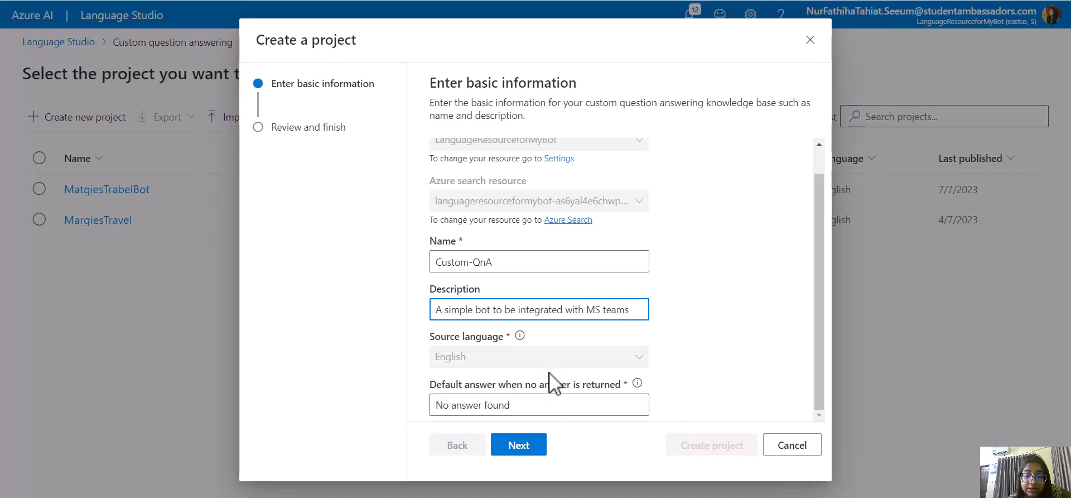
- Keep "No answer found" as the default answer and create the Custom-QnA project
{"action": "left_click_drag", "start_coordinate": [442, 383], "coordinate": [413, 391]}
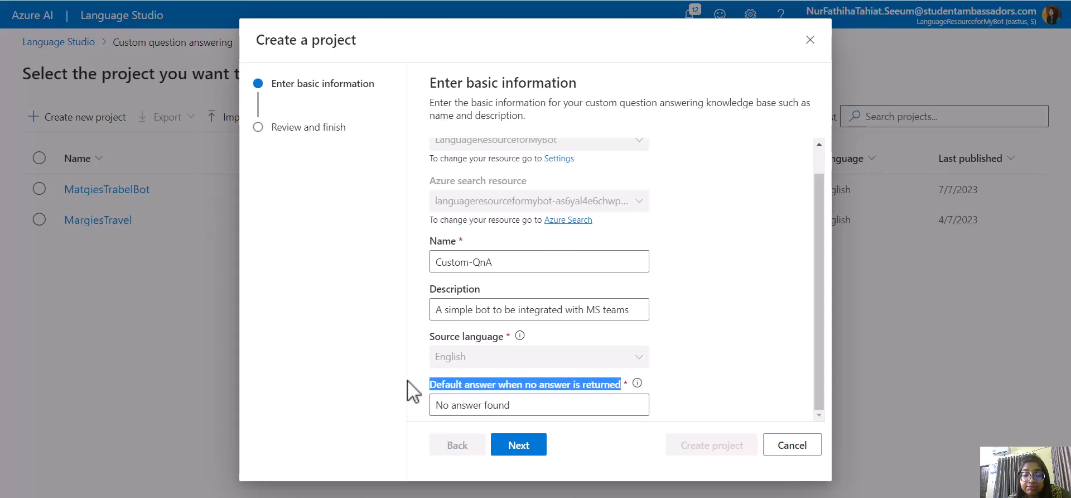
{"action": "left_click", "coordinate": [436, 405]}
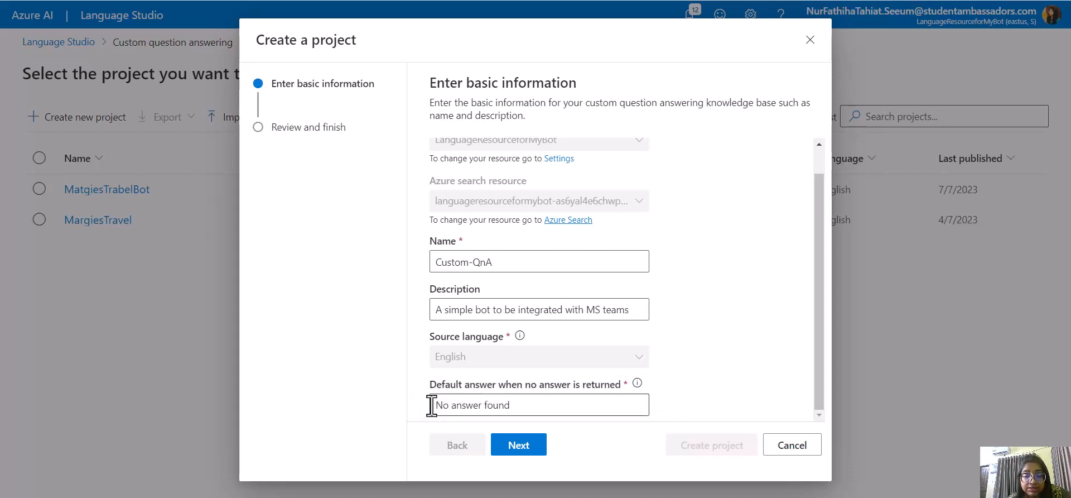
{"action": "left_click", "coordinate": [557, 411]}
{"action": "left_click", "coordinate": [527, 446]}
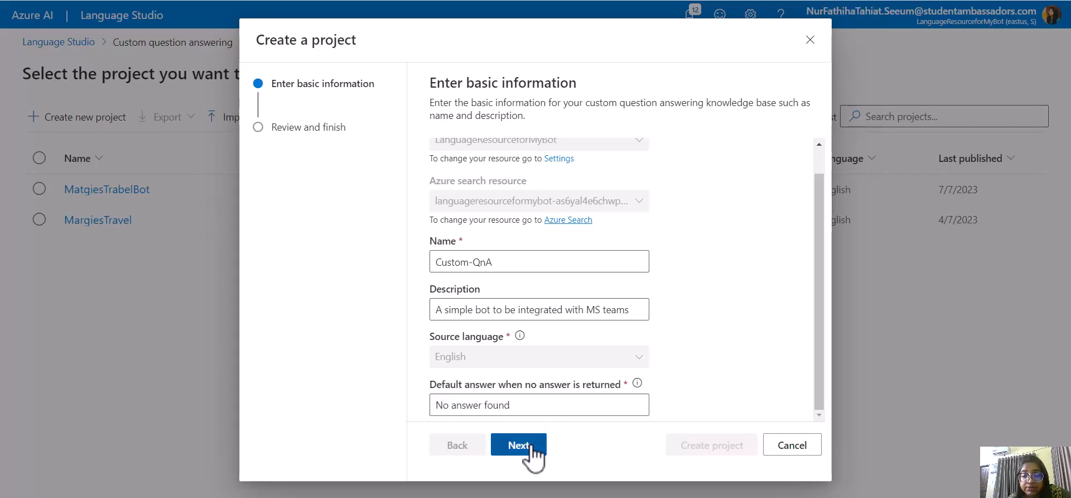
{"action": "left_click", "coordinate": [705, 450]}
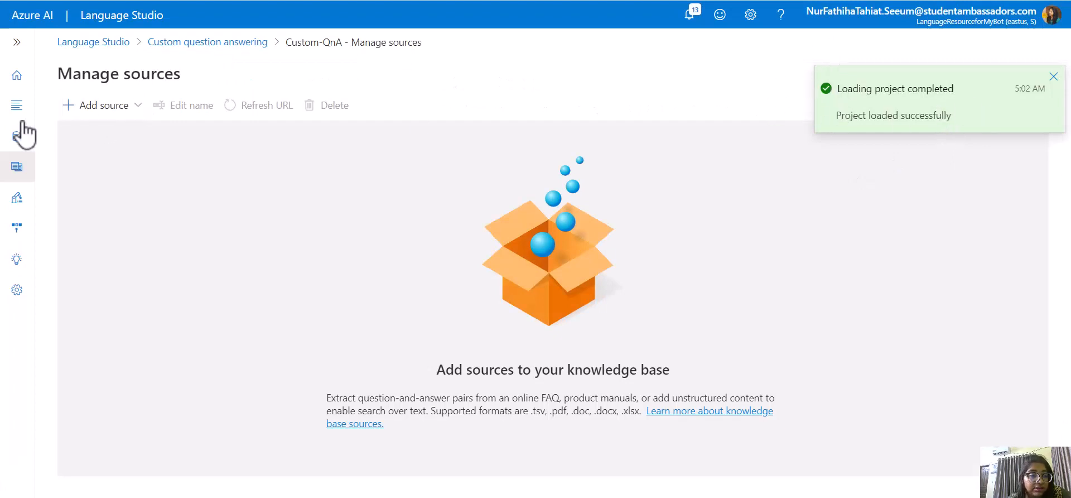
- Start adding a URL source to the project and copy the margies_faq.docx GitHub link from the text editor notes
{"action": "left_click", "coordinate": [86, 105]}
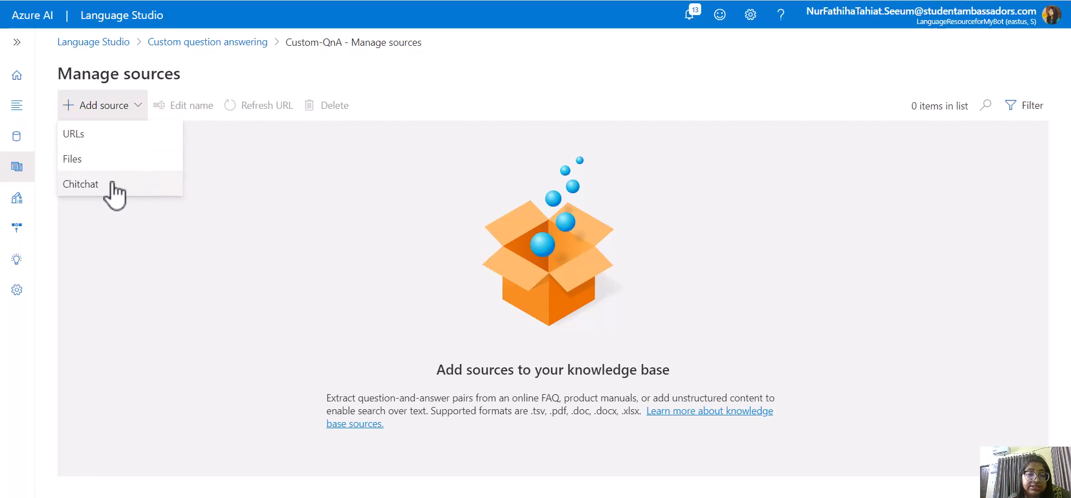
{"action": "left_click", "coordinate": [96, 137]}
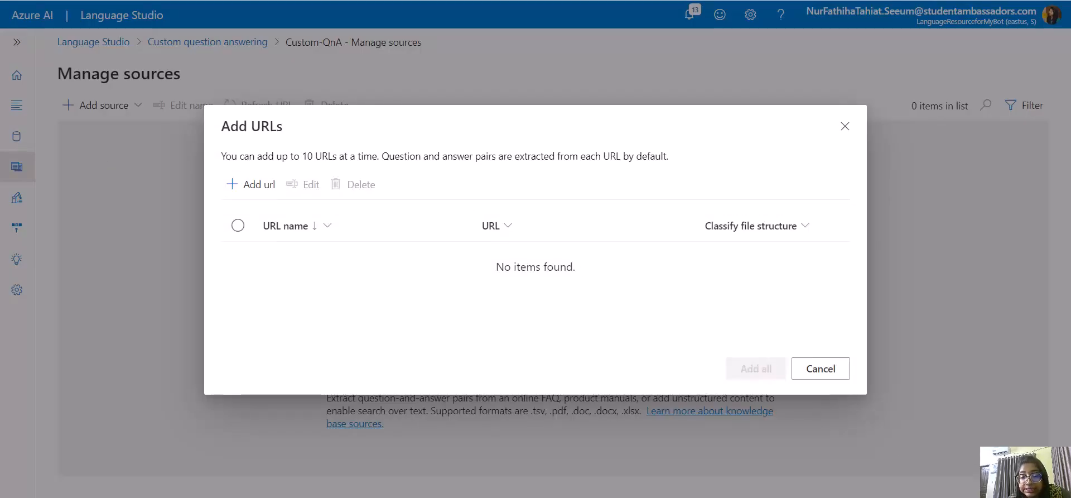
{"action": "key", "text": "alt+Tab"}
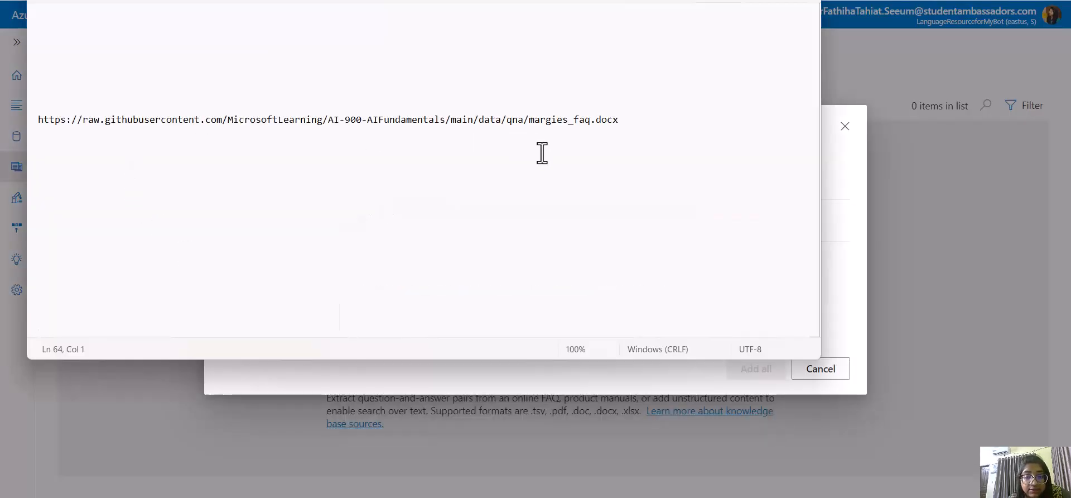
{"action": "left_click_drag", "start_coordinate": [636, 121], "coordinate": [42, 116]}
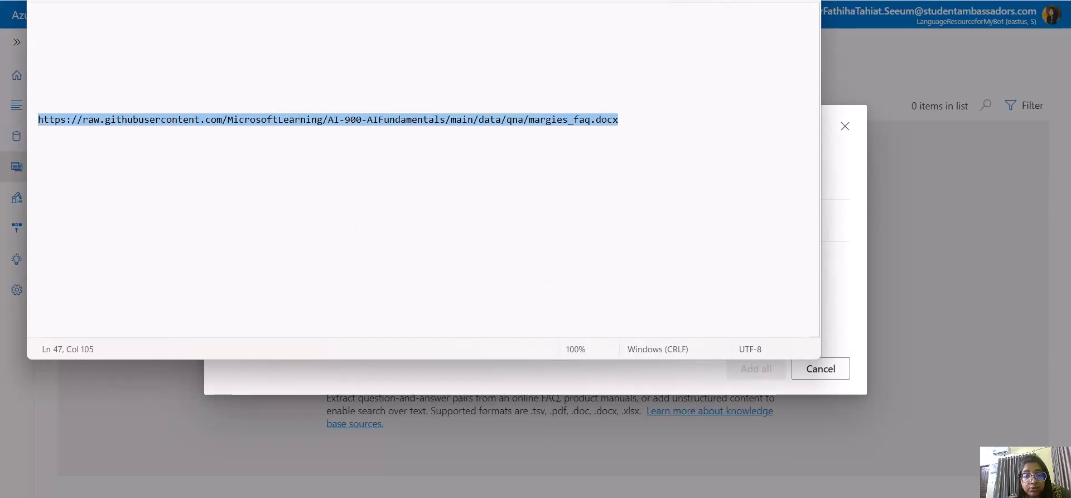
{"action": "key", "text": "alt+Tab"}
- Create a URL entry named "Margies KB" with the copied margies_faq.docx link as its address
{"action": "left_click", "coordinate": [252, 184]}
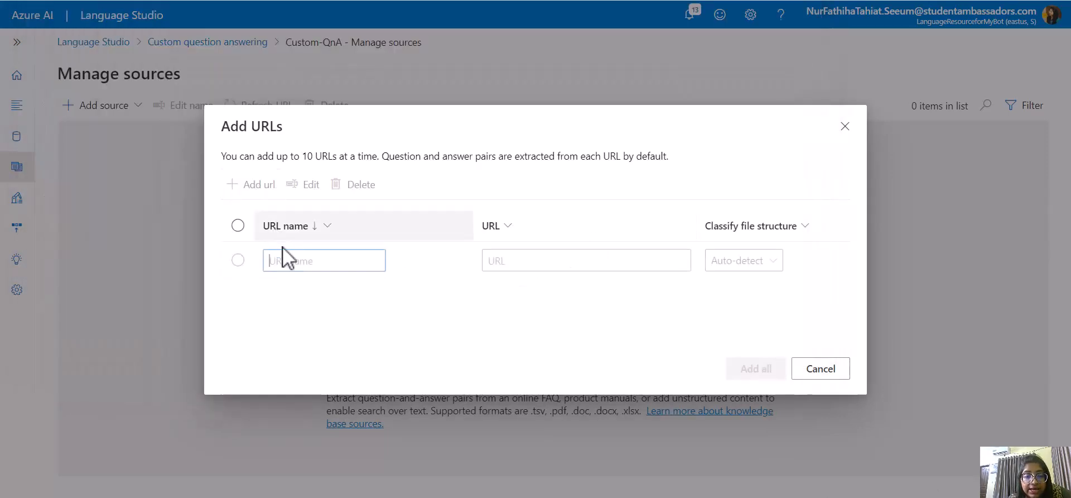
{"action": "left_click", "coordinate": [305, 261]}
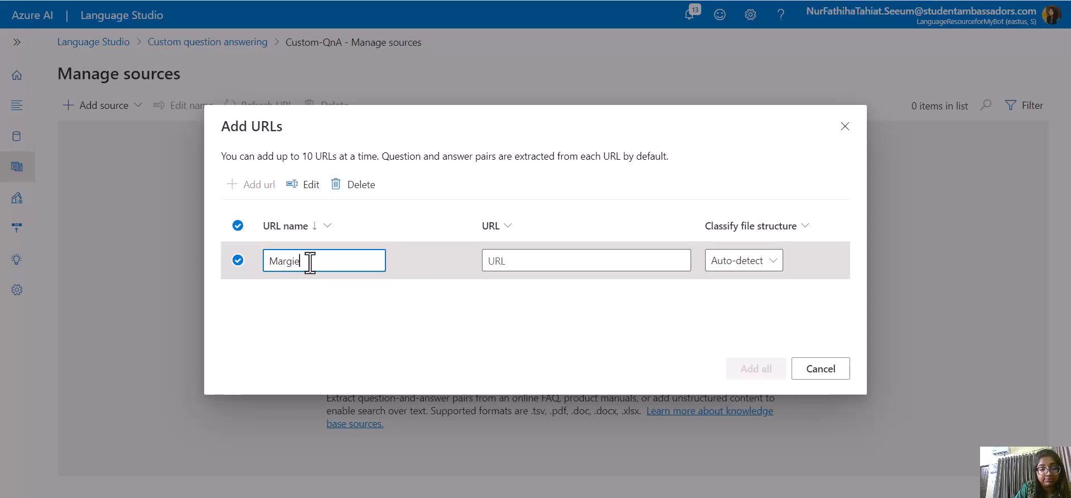
{"action": "type", "text": "Margies KB"}
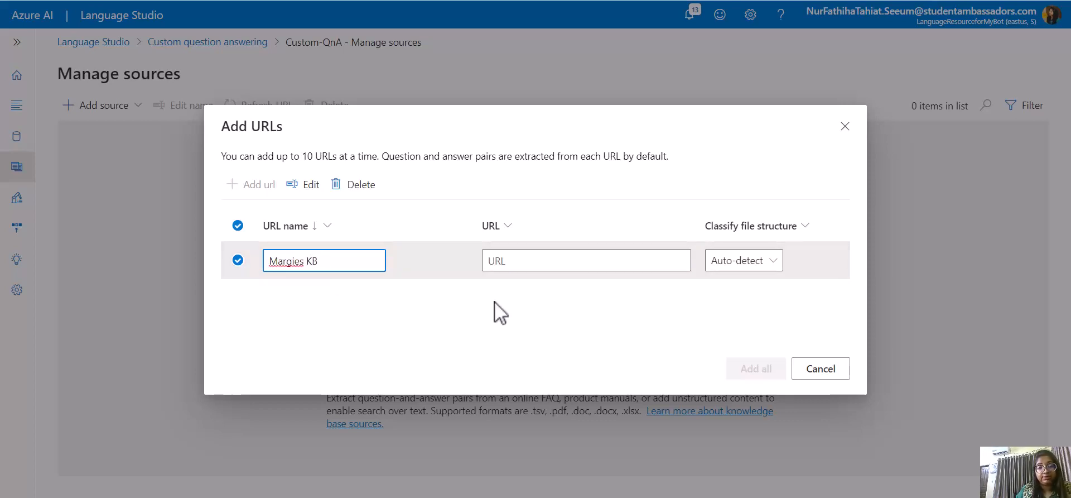
{"action": "left_click", "coordinate": [541, 260]}
{"action": "key", "text": "ctrl+v"}
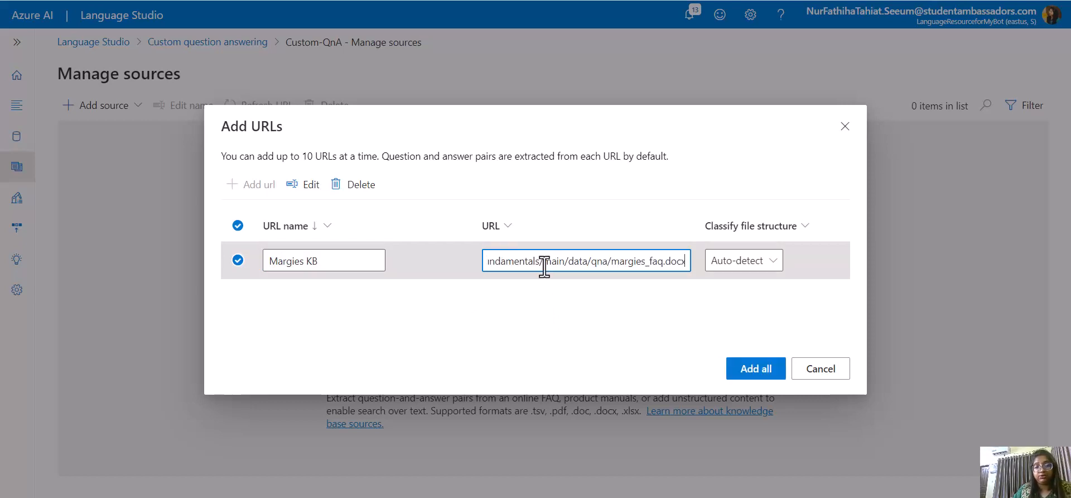
- Keep the file structure classification at Auto-detect and add the Margies KB source to the project
{"action": "left_click", "coordinate": [754, 267]}
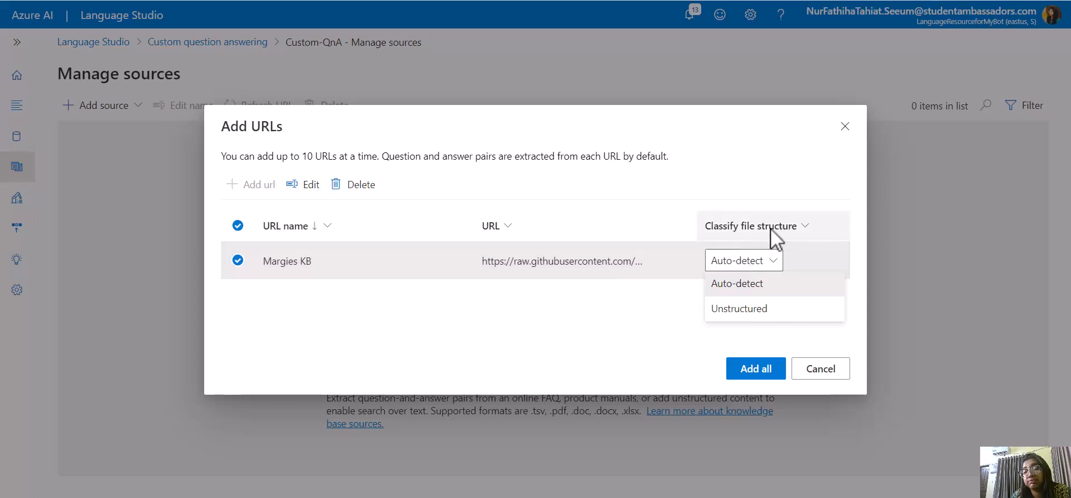
{"action": "left_click", "coordinate": [750, 285]}
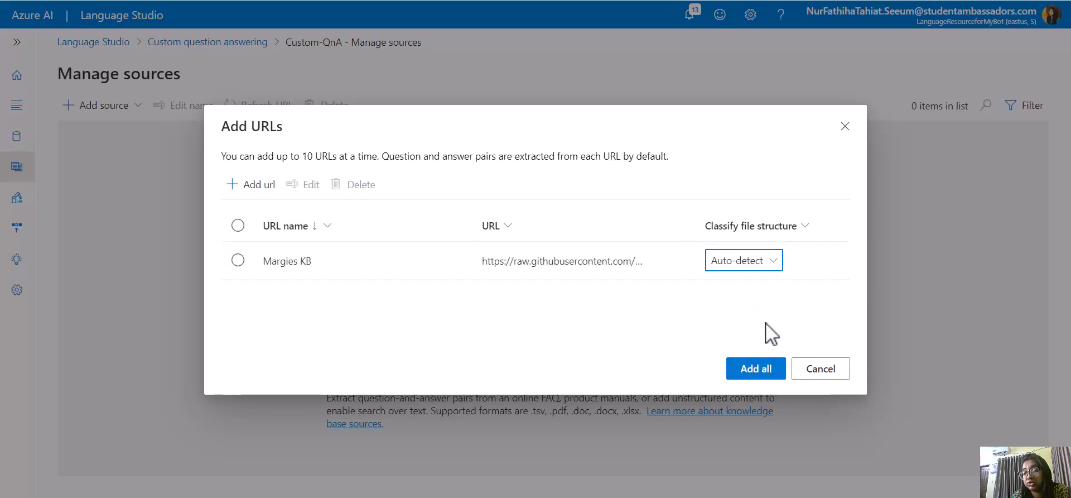
{"action": "left_click", "coordinate": [750, 367]}
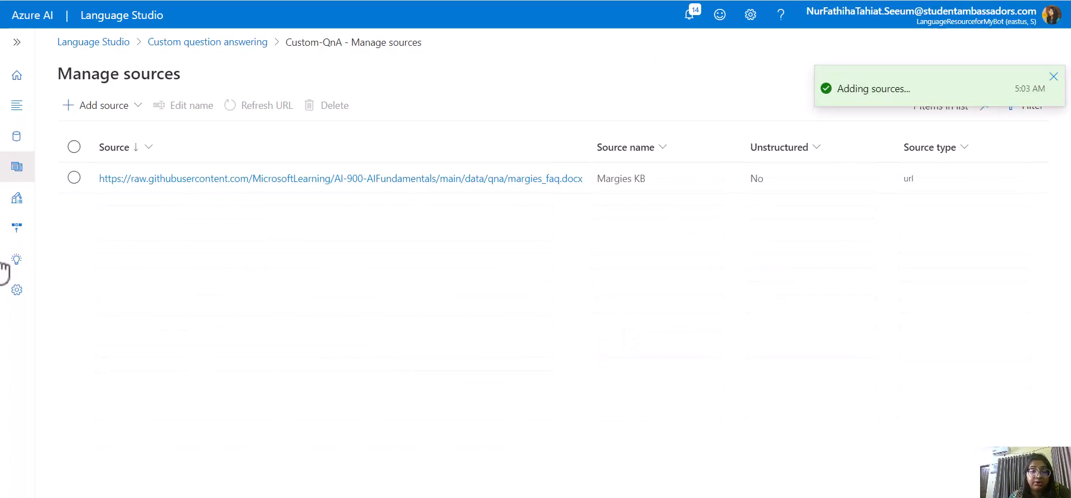
- Open the knowledge base editor and review the question answer pairs extracted from the Margies KB source
{"action": "left_click", "coordinate": [17, 198]}
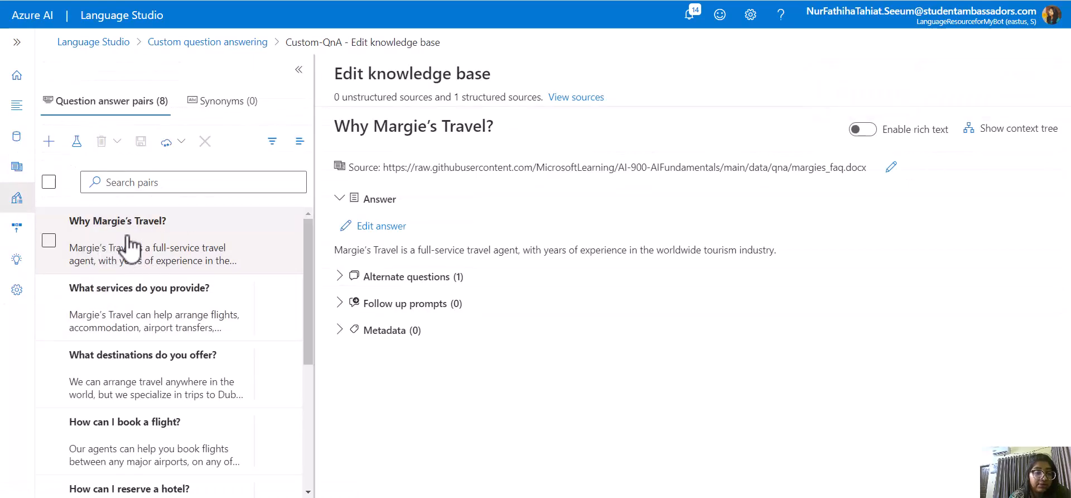
{"action": "scroll", "coordinate": [200, 237], "scroll_direction": "down", "scroll_amount": 3}
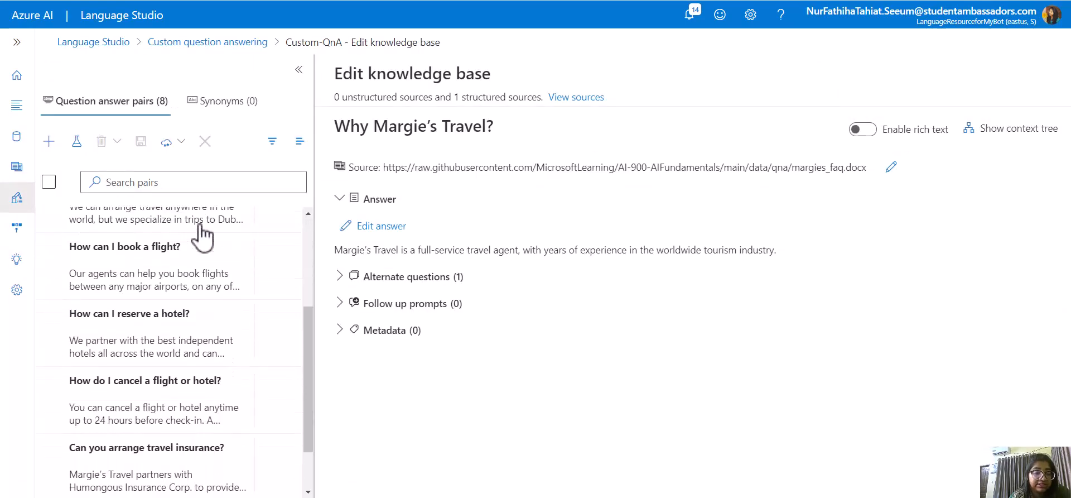
{"action": "scroll", "coordinate": [225, 262], "scroll_direction": "down", "scroll_amount": 1}
{"action": "scroll", "coordinate": [221, 454], "scroll_direction": "up", "scroll_amount": 4}
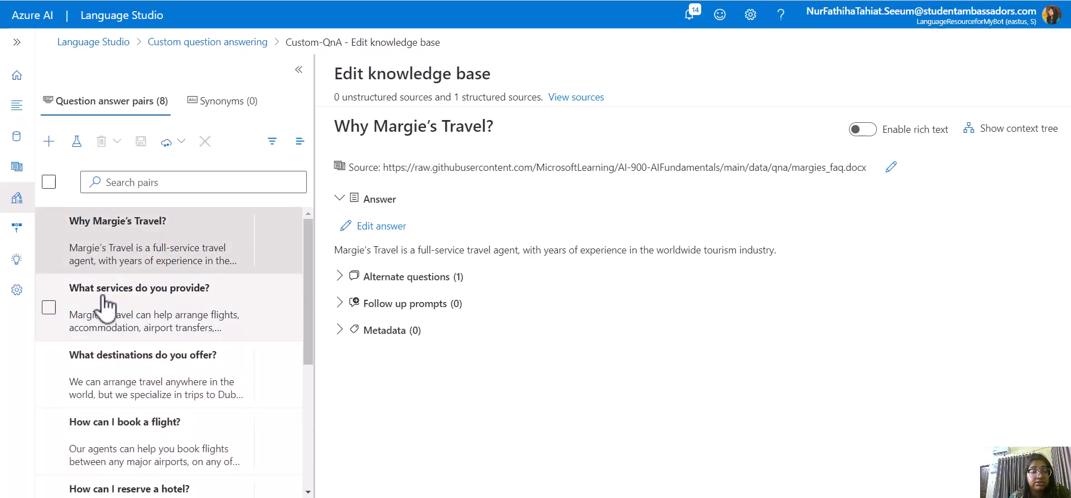
{"action": "scroll", "coordinate": [226, 307], "scroll_direction": "down", "scroll_amount": 1}
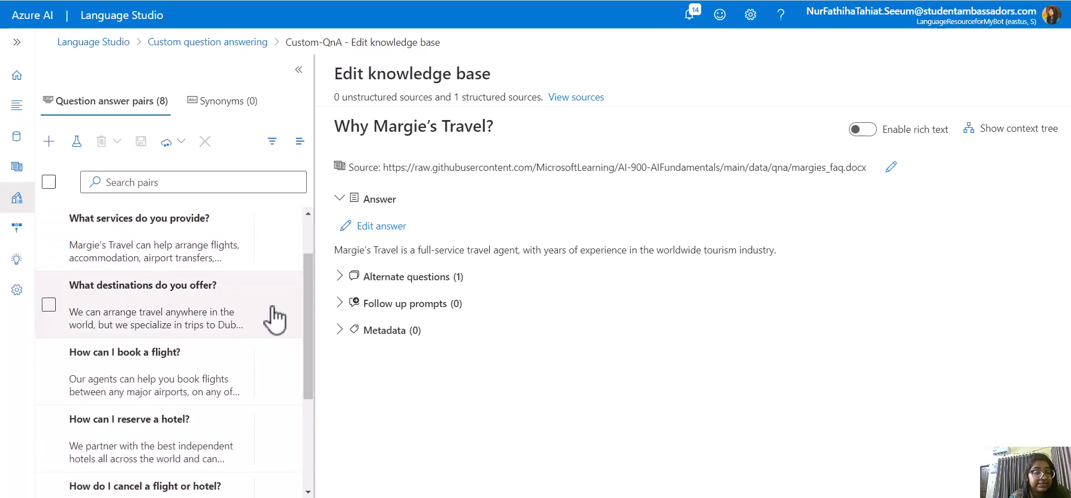
{"action": "scroll", "coordinate": [212, 318], "scroll_direction": "down", "scroll_amount": 3}
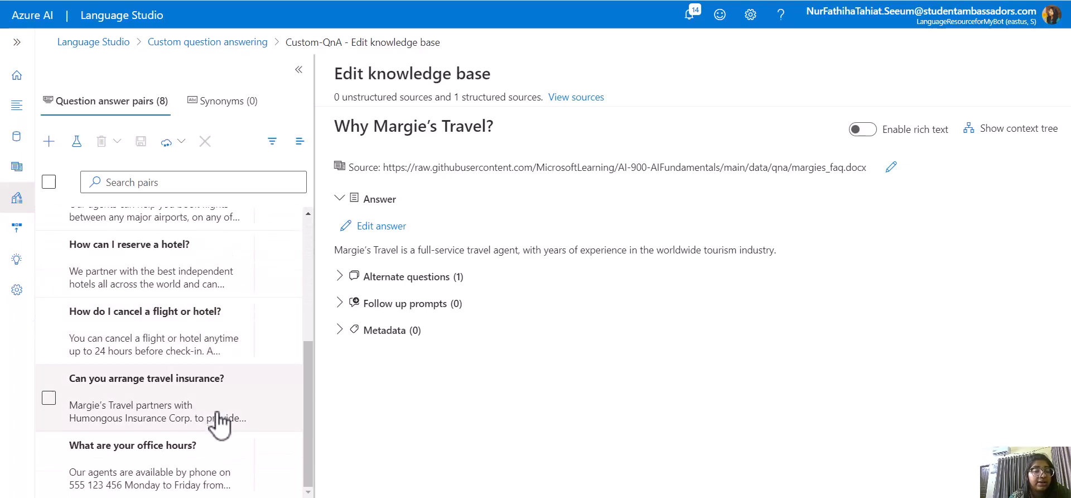
{"action": "scroll", "coordinate": [220, 424], "scroll_direction": "up", "scroll_amount": 5}
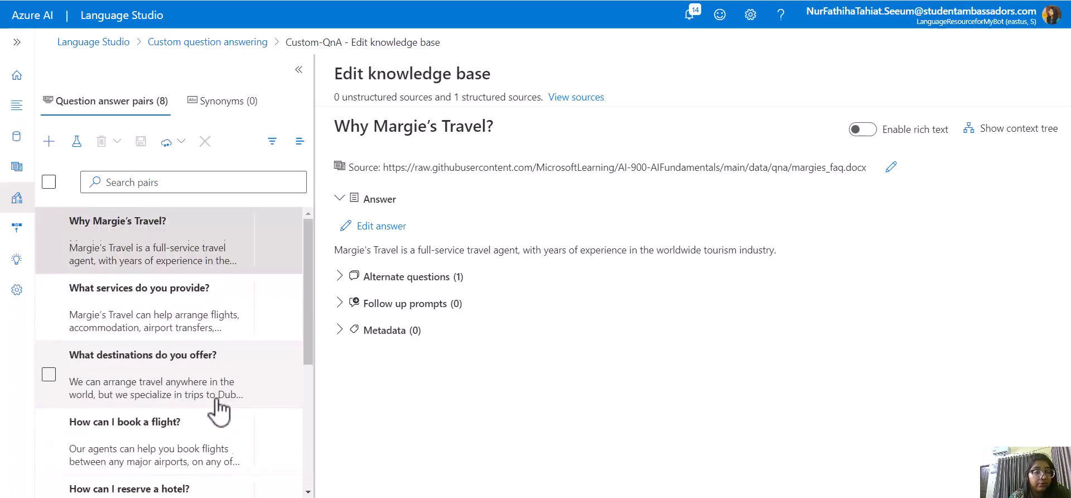
- Add an Editorial question answer pair with the question "Hi" and the answer "Hey! How can I hep?"
{"action": "left_click", "coordinate": [50, 141]}
{"action": "left_click", "coordinate": [465, 200]}
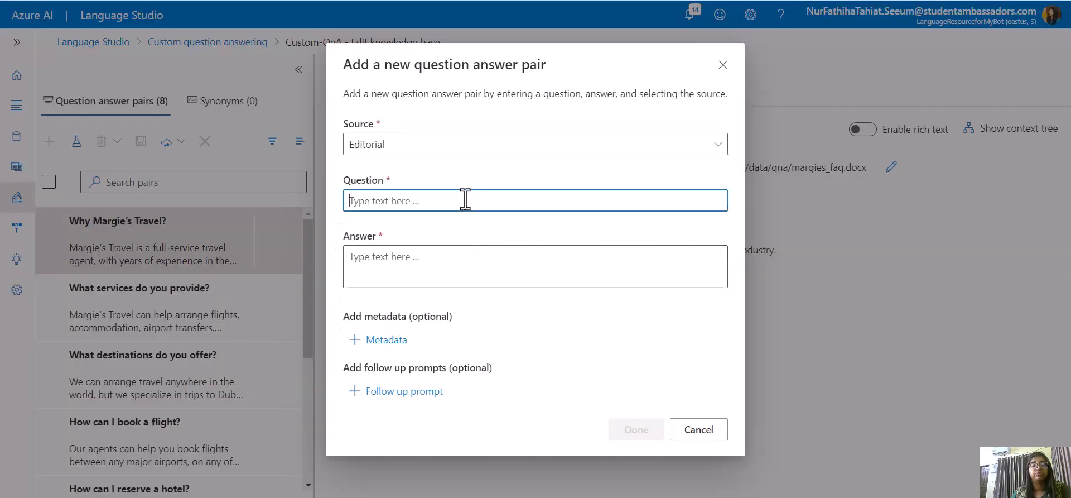
{"action": "type", "text": "Hi"}
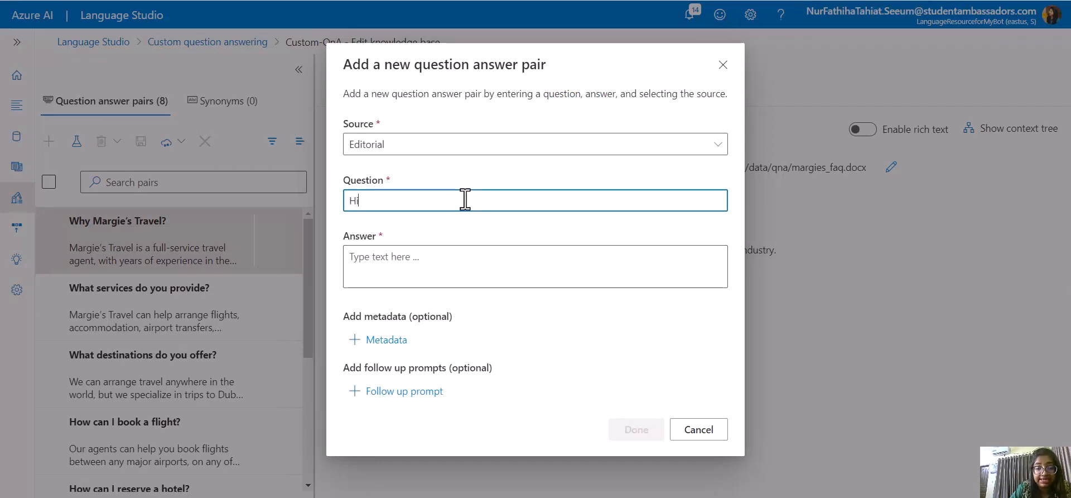
{"action": "left_click", "coordinate": [448, 263]}
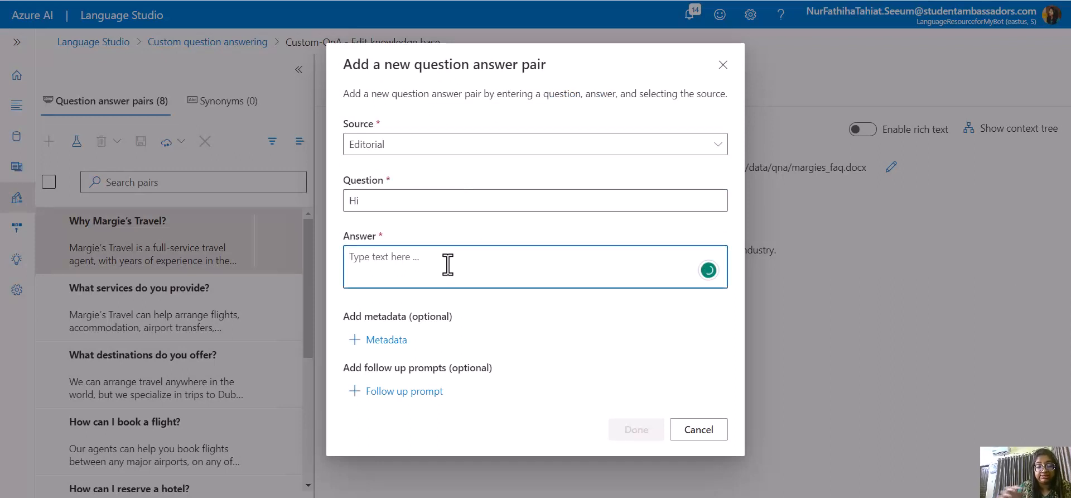
{"action": "type", "text": "Hey!"}
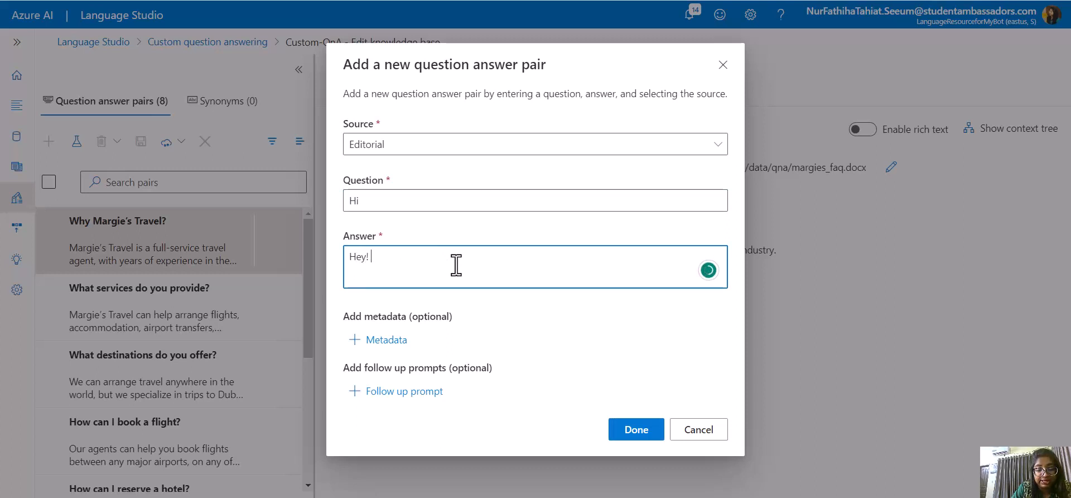
{"action": "type", "text": " How "}
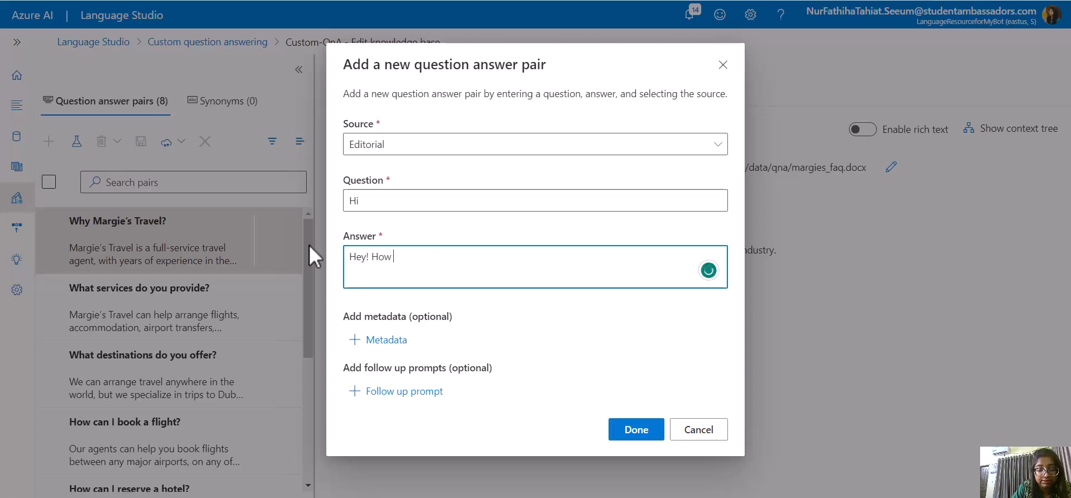
{"action": "type", "text": "can I hep"}
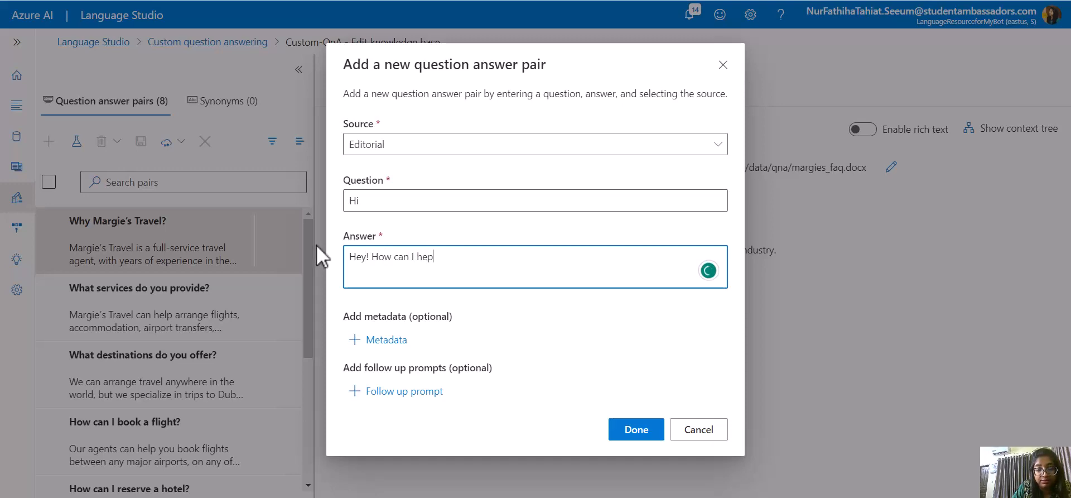
{"action": "type", "text": "?"}
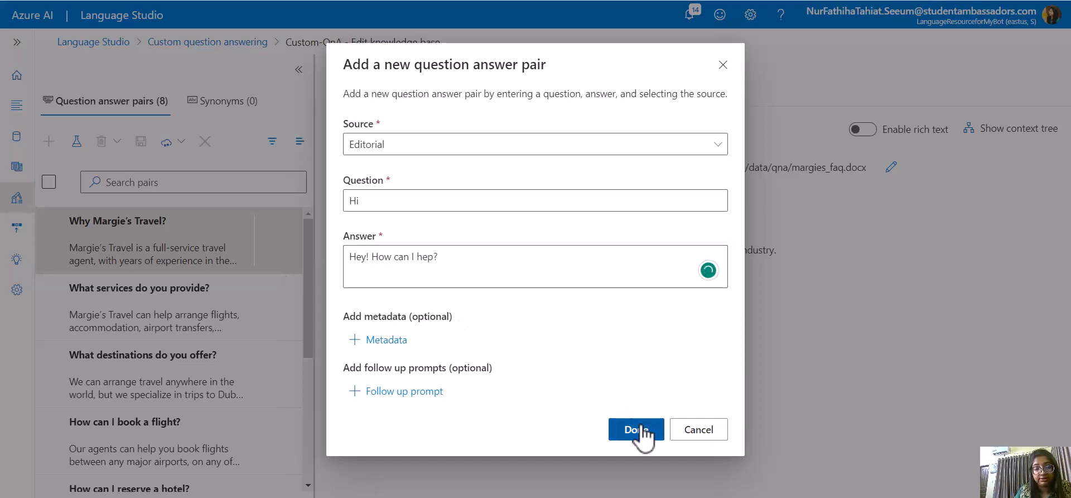
{"action": "left_click", "coordinate": [636, 429]}
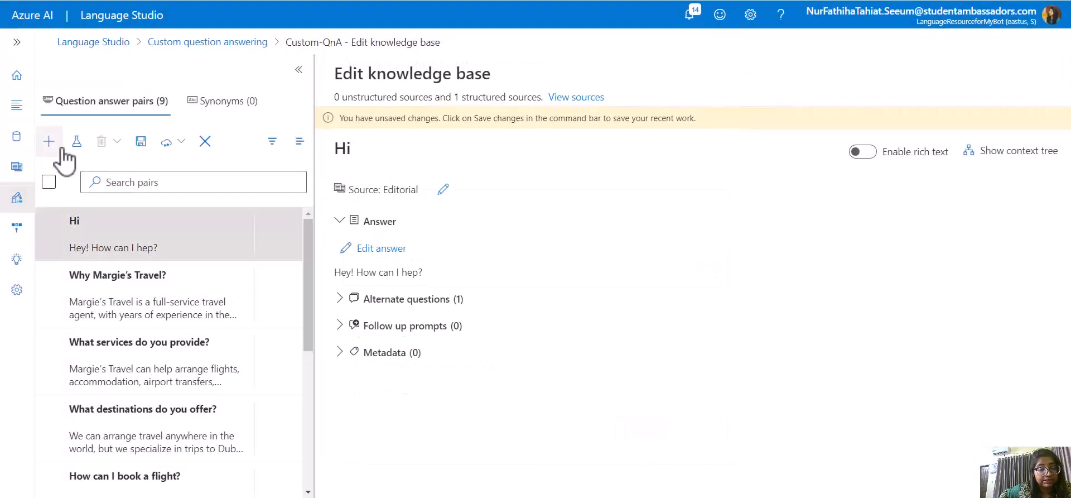
- Save the knowledge base changes without adding another question answer pair
{"action": "left_click", "coordinate": [57, 144]}
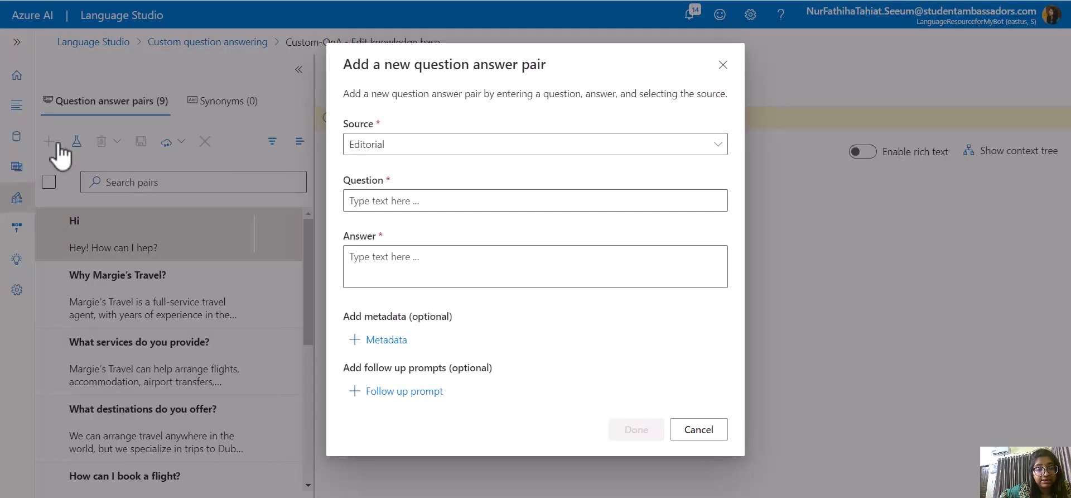
{"action": "left_click", "coordinate": [722, 65]}
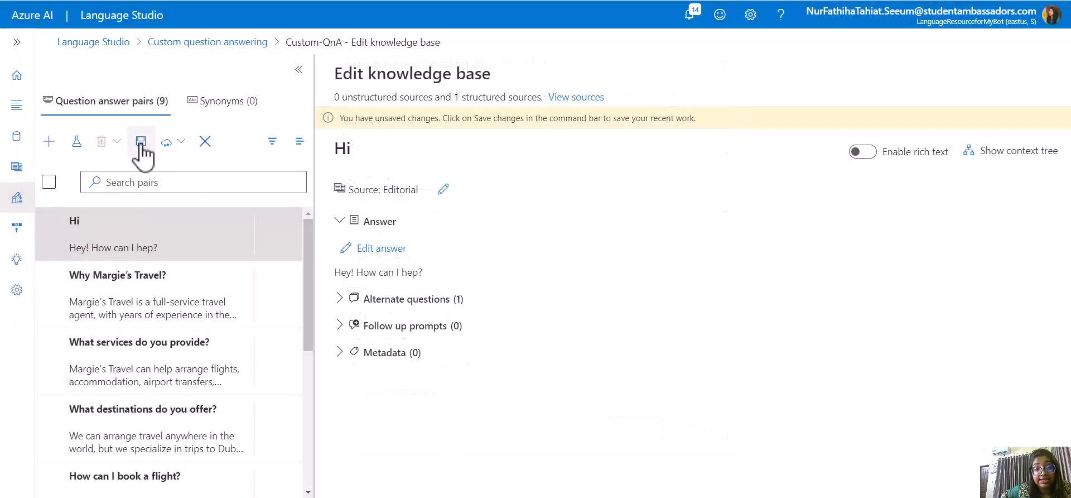
{"action": "left_click", "coordinate": [141, 146]}
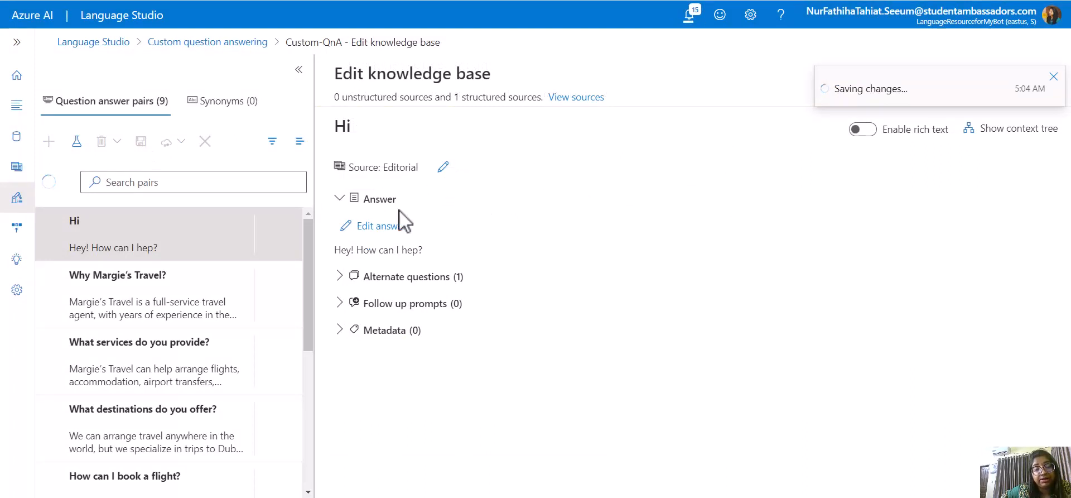
- Add the alternate question "Hello!" to the "Hi" question answer pair
{"action": "left_click", "coordinate": [349, 273]}
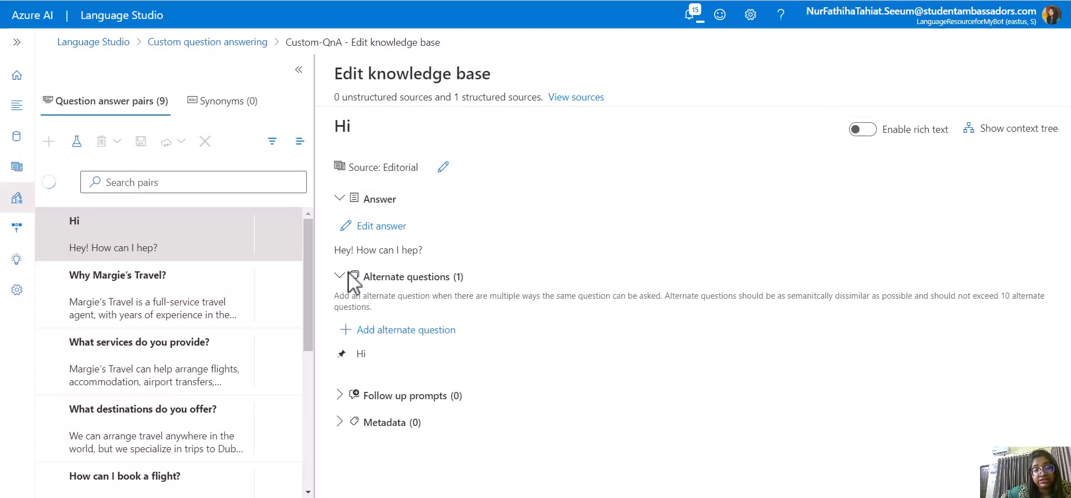
{"action": "left_click_drag", "start_coordinate": [299, 125], "coordinate": [362, 137]}
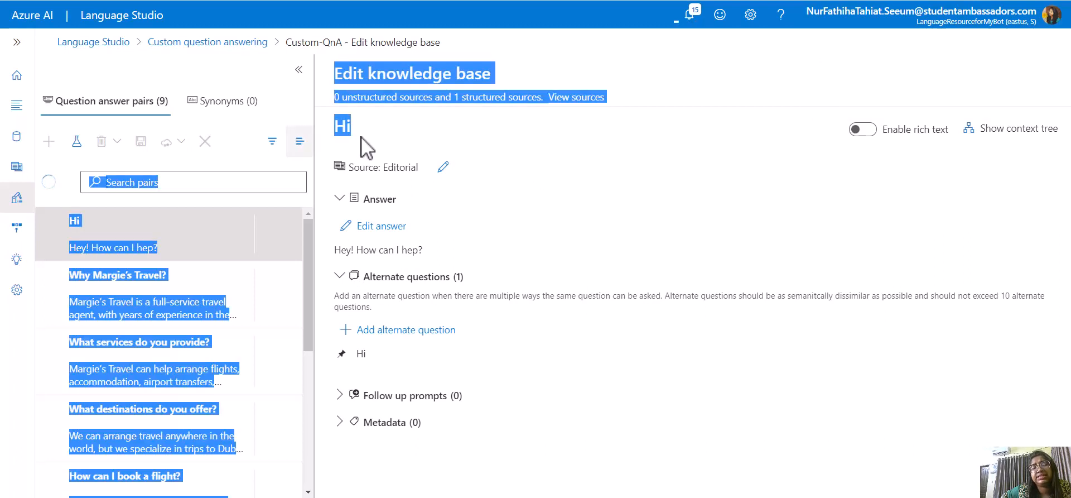
{"action": "left_click", "coordinate": [363, 136]}
{"action": "left_click", "coordinate": [385, 329]}
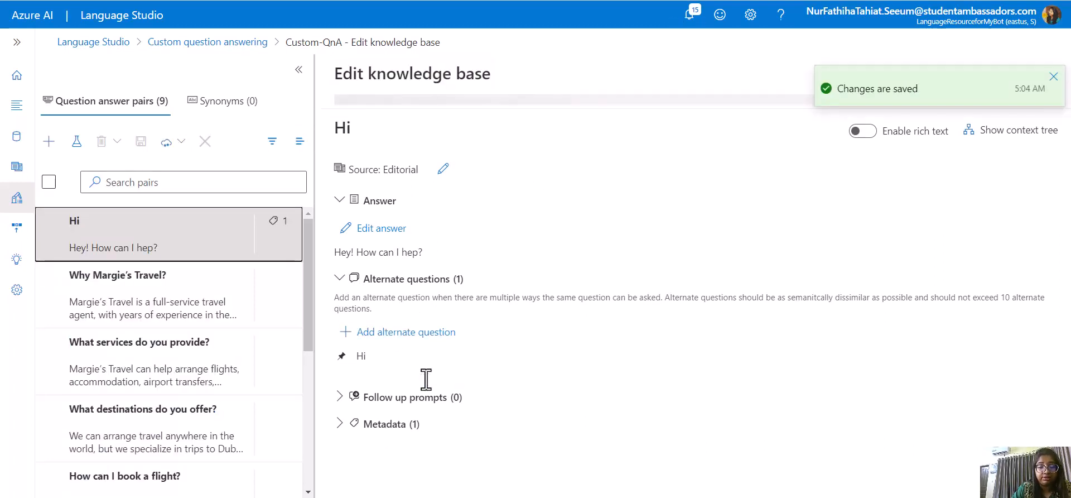
{"action": "left_click", "coordinate": [405, 330]}
{"action": "type", "text": "Hello!"}
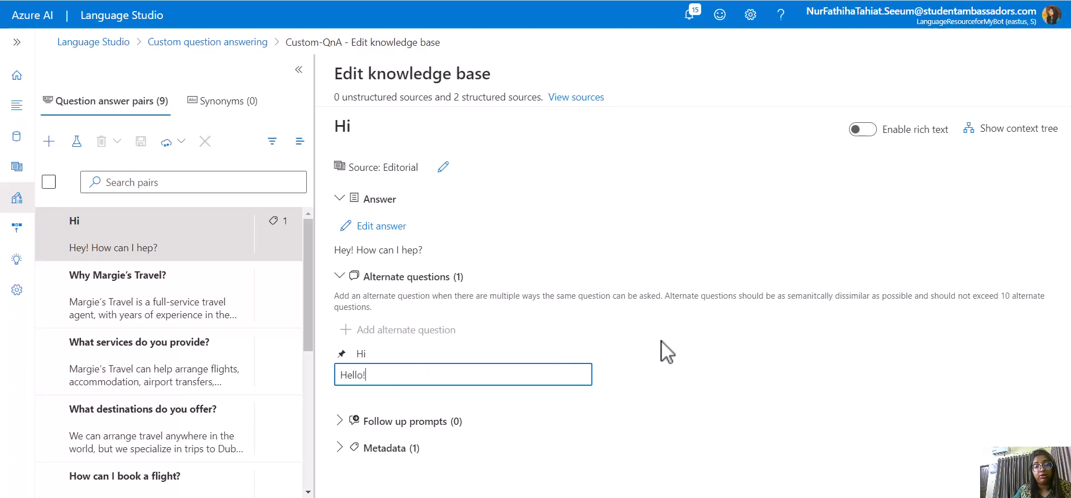
{"action": "key", "text": "Return"}
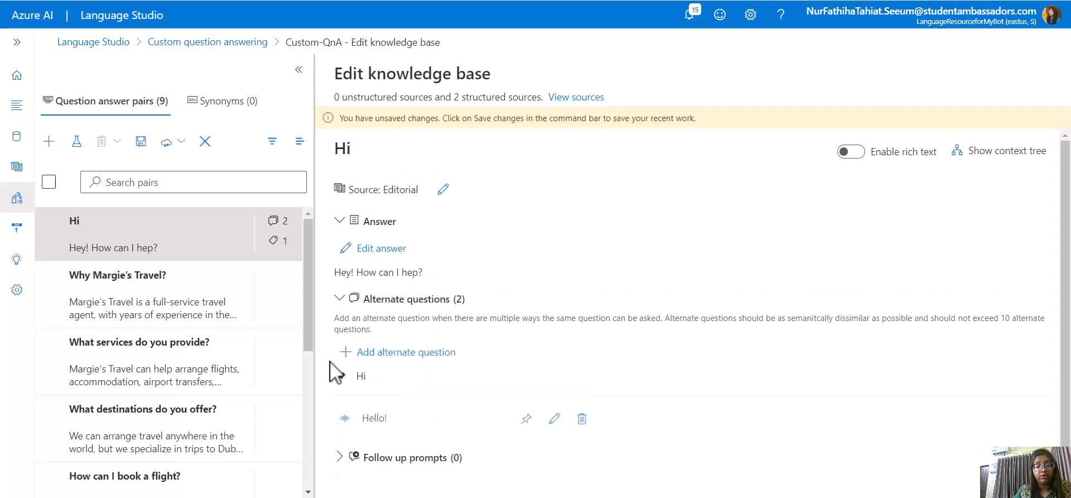
- Add the alternate questions "Greetings" and "Hey" to the "Hi" pair and save the knowledge base
{"action": "left_click", "coordinate": [381, 362]}
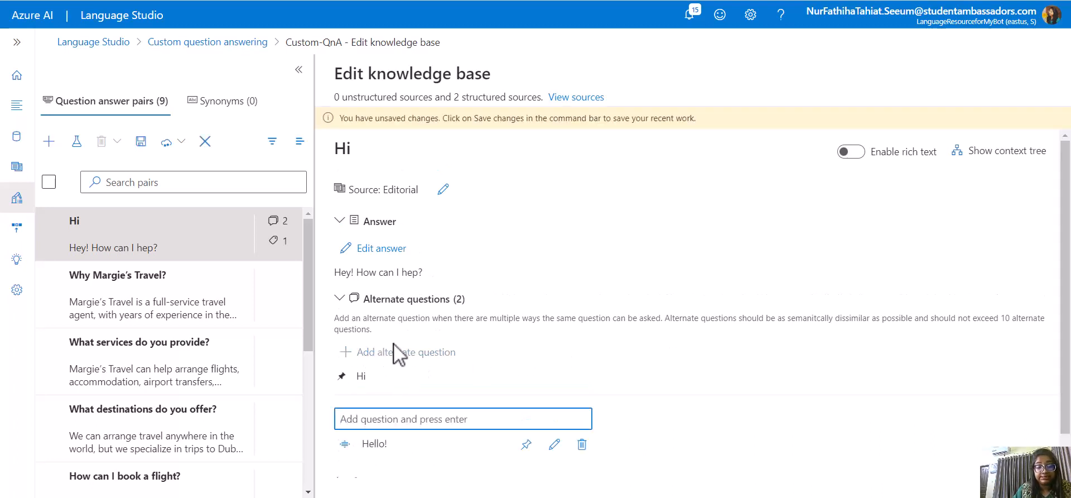
{"action": "type", "text": "Greetings"}
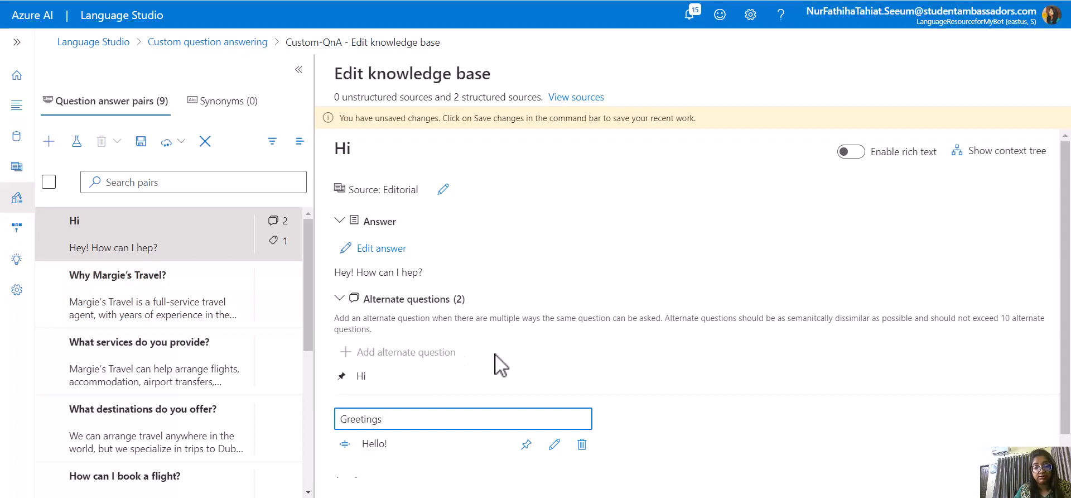
{"action": "key", "text": "Return"}
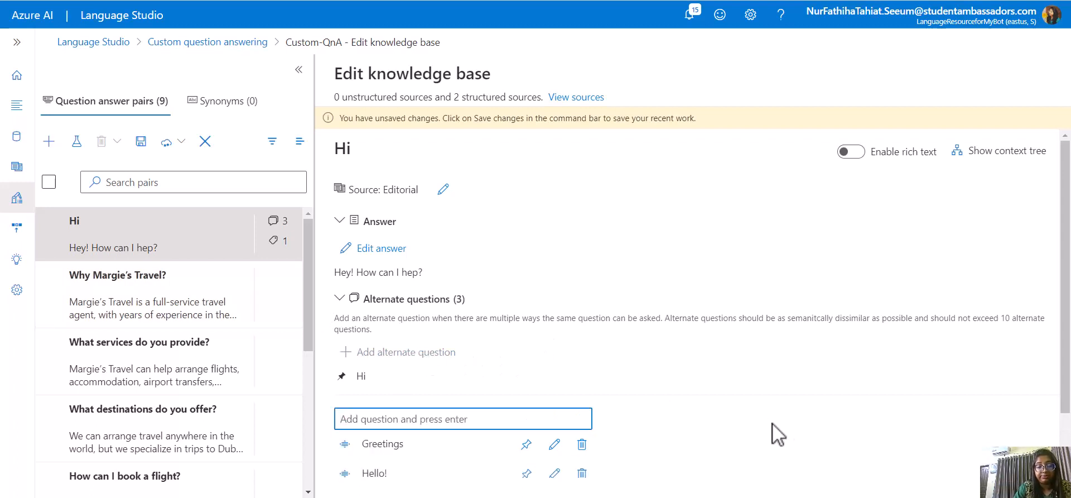
{"action": "type", "text": "Hey"}
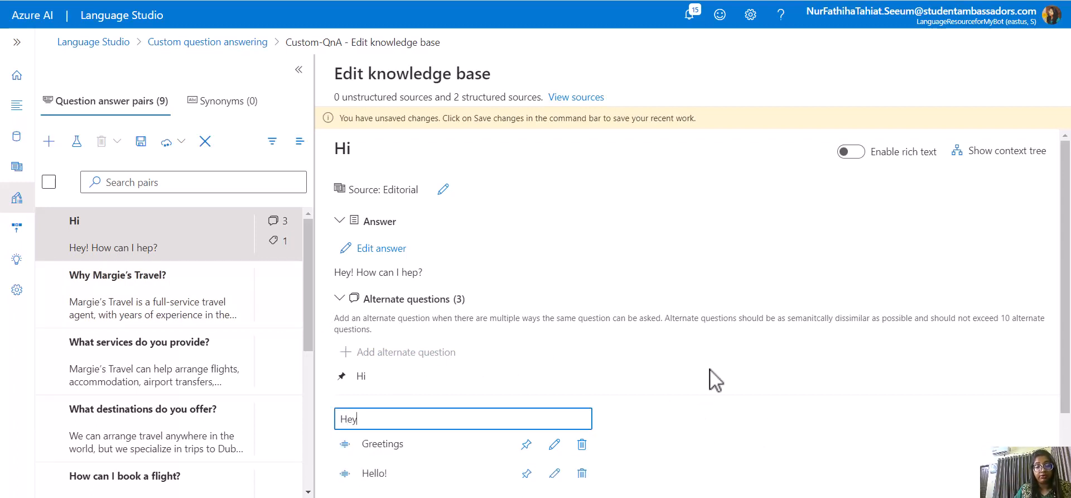
{"action": "key", "text": "Return"}
{"action": "scroll", "coordinate": [429, 323], "scroll_direction": "down", "scroll_amount": 2}
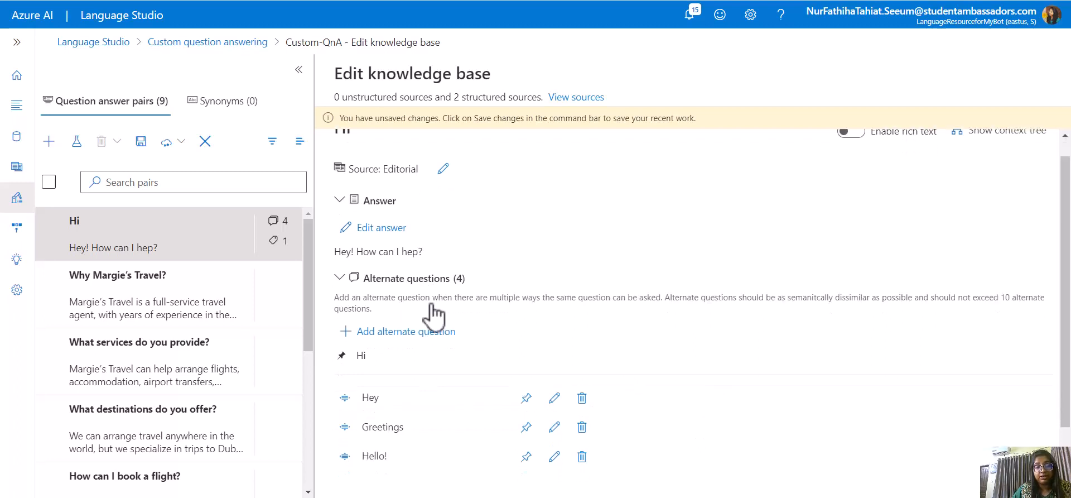
{"action": "left_click", "coordinate": [141, 142]}
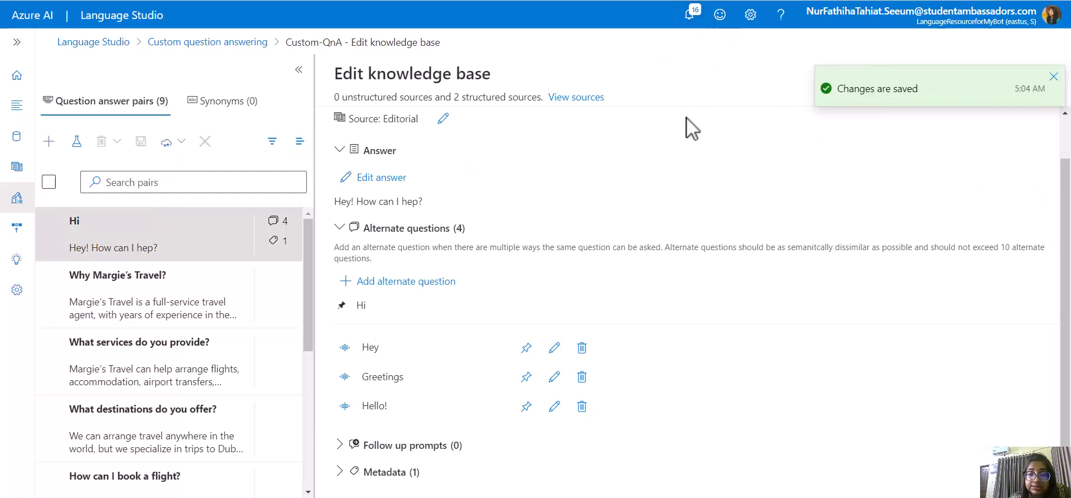
- Add a question answer pair with question "Thanks" and answer "You're most welcome! I hope I could help!" under the Margies source, and save it
{"action": "left_click", "coordinate": [49, 141]}
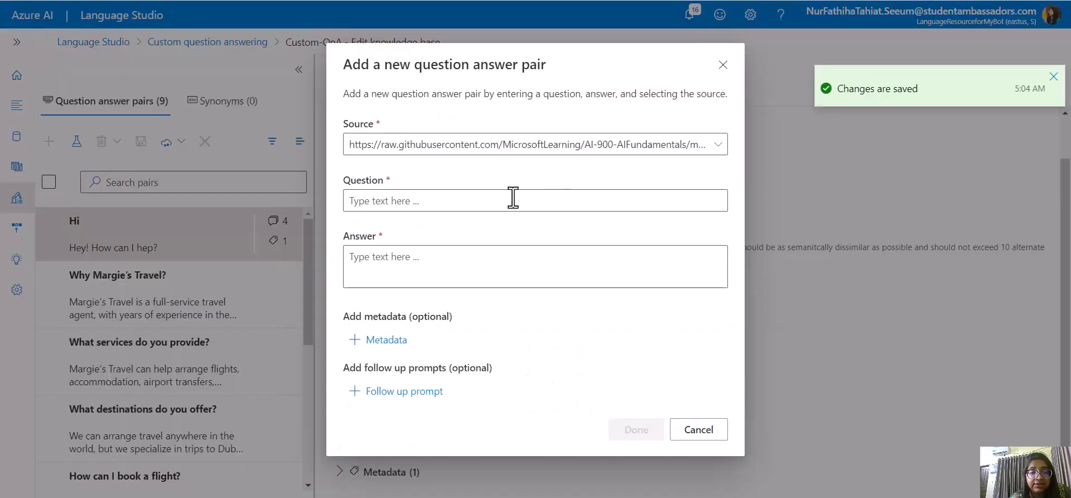
{"action": "left_click", "coordinate": [513, 198]}
{"action": "type", "text": "Tha"}
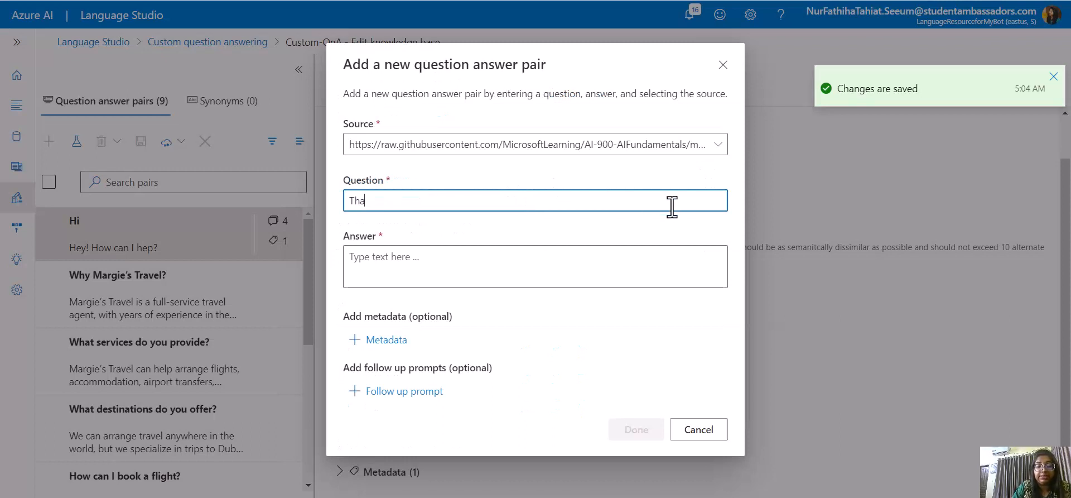
{"action": "type", "text": "nks"}
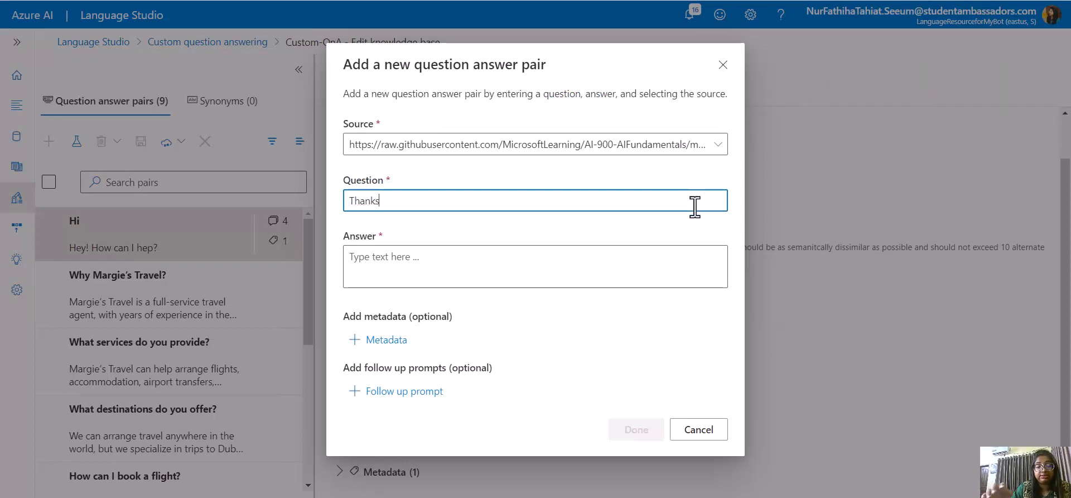
{"action": "left_click", "coordinate": [610, 262]}
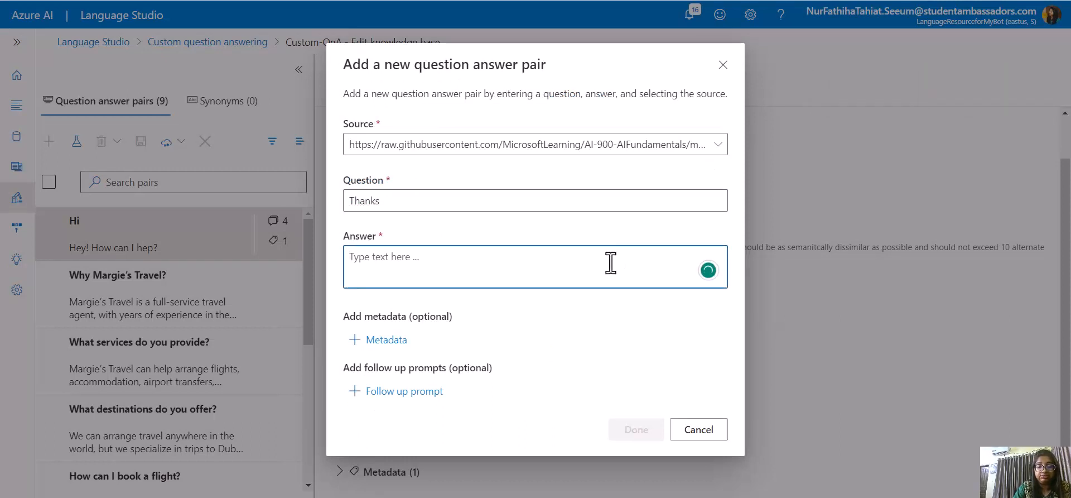
{"action": "type", "text": "You're mos"}
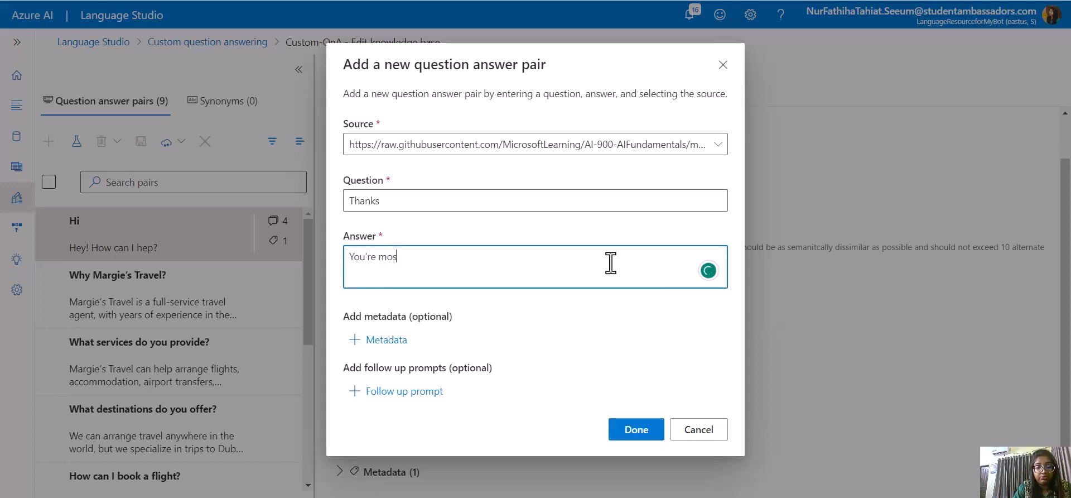
{"action": "type", "text": "t welcome! "}
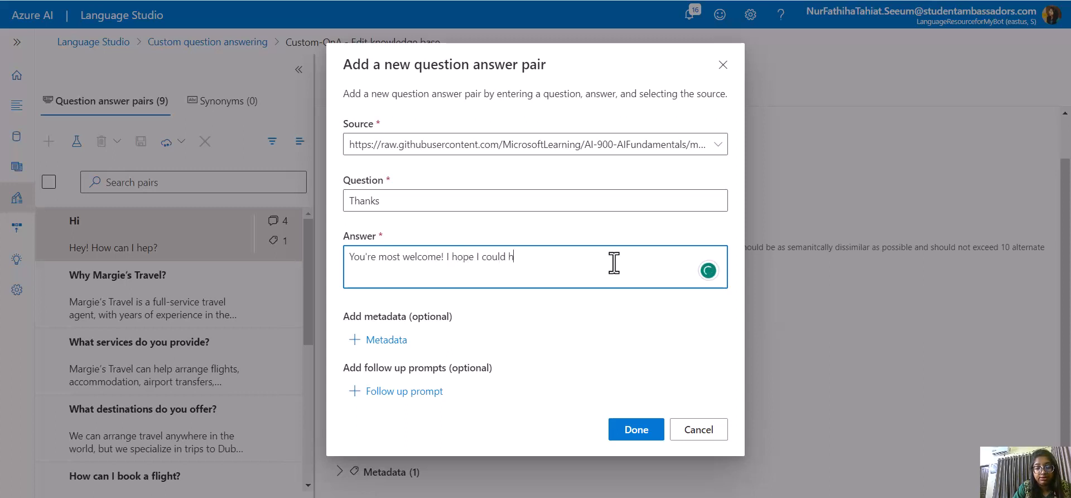
{"action": "type", "text": "I hope I could help!"}
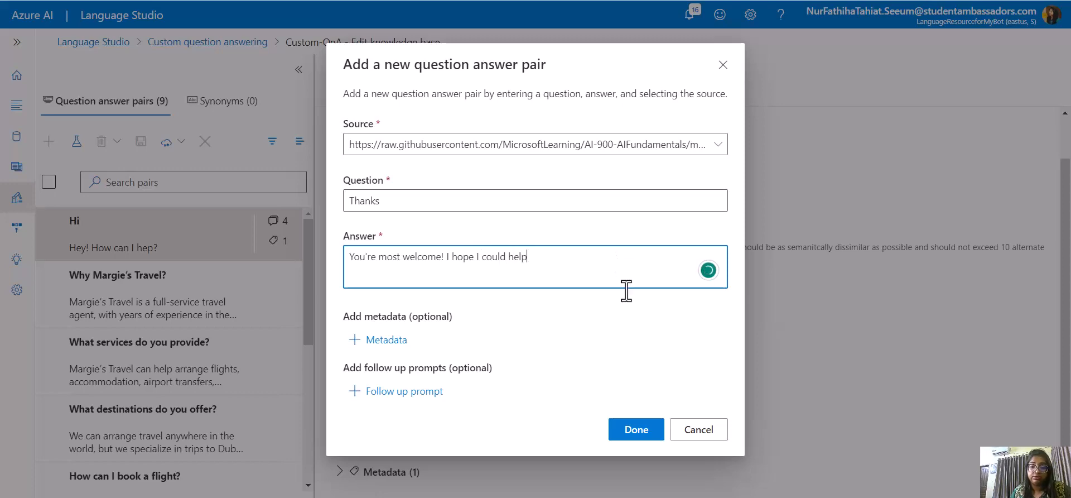
{"action": "left_click", "coordinate": [636, 429]}
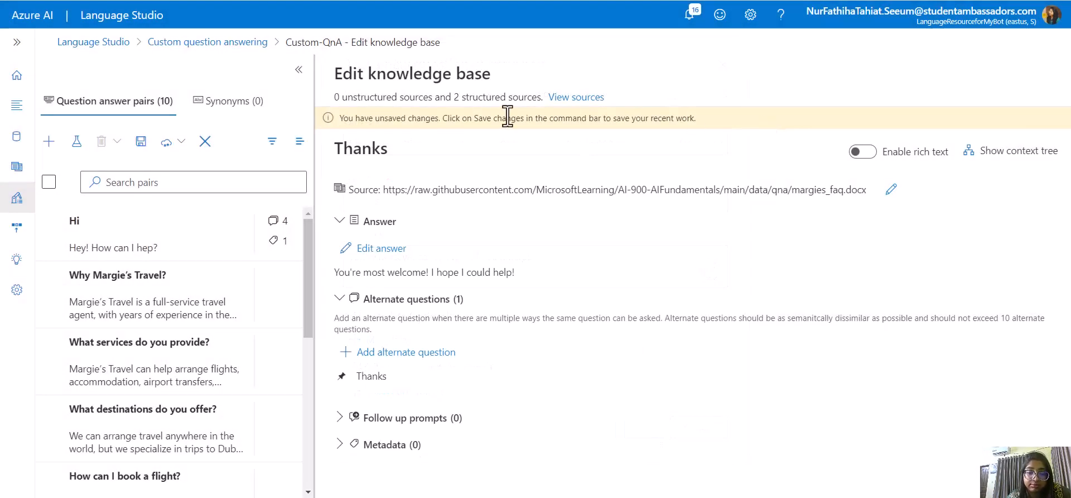
{"action": "left_click", "coordinate": [141, 141]}
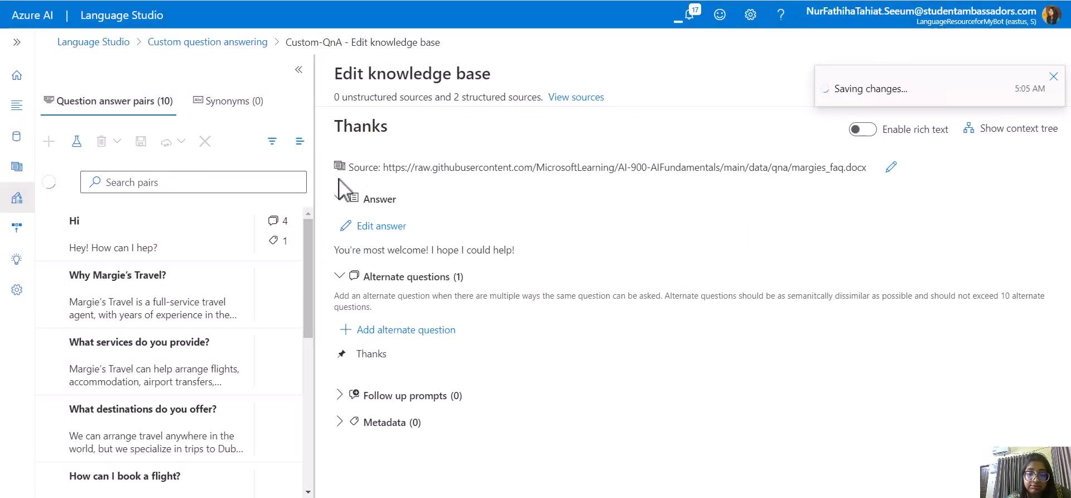
- Try to add the alternate question "Thank you" to the "Thanks" pair
{"action": "left_click", "coordinate": [432, 330]}
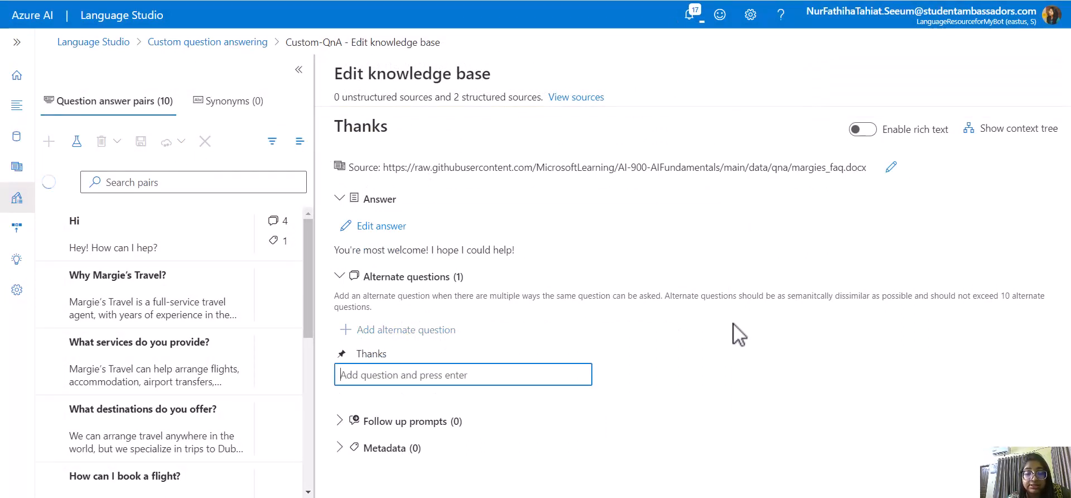
{"action": "type", "text": "Than"}
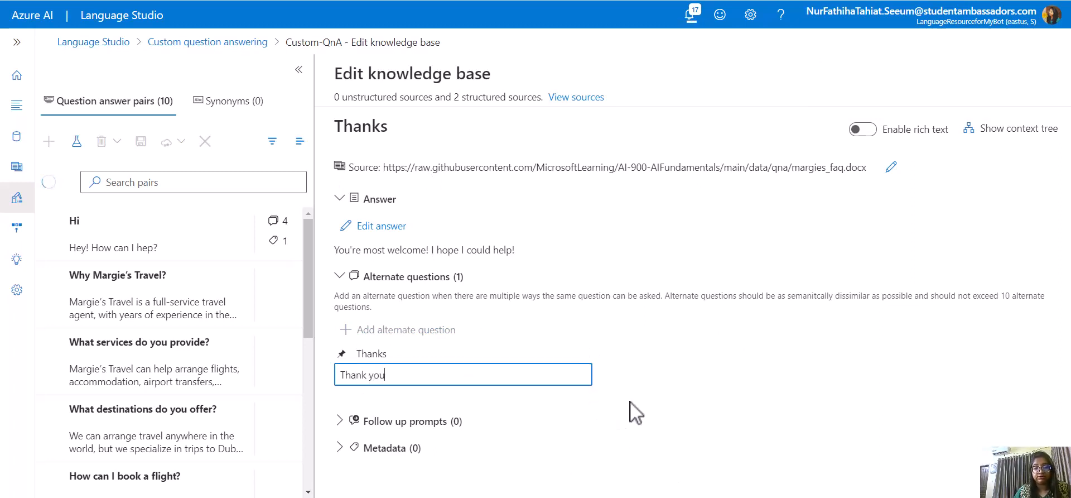
{"action": "type", "text": "k you"}
{"action": "key", "text": "Return"}
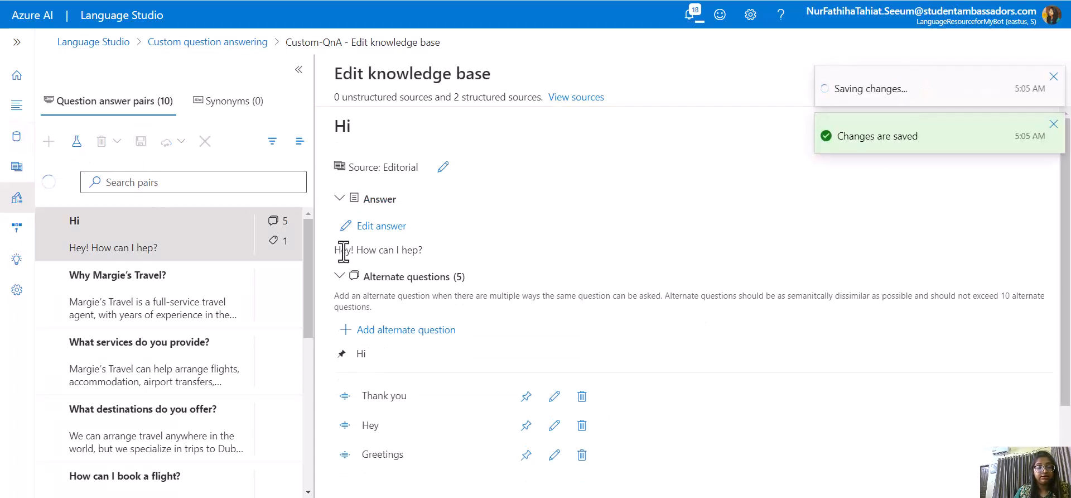
- Delete the misplaced alternate question "Thank you" from the "Hi" pair and save the knowledge base
{"action": "scroll", "coordinate": [522, 247], "scroll_direction": "down", "scroll_amount": 2}
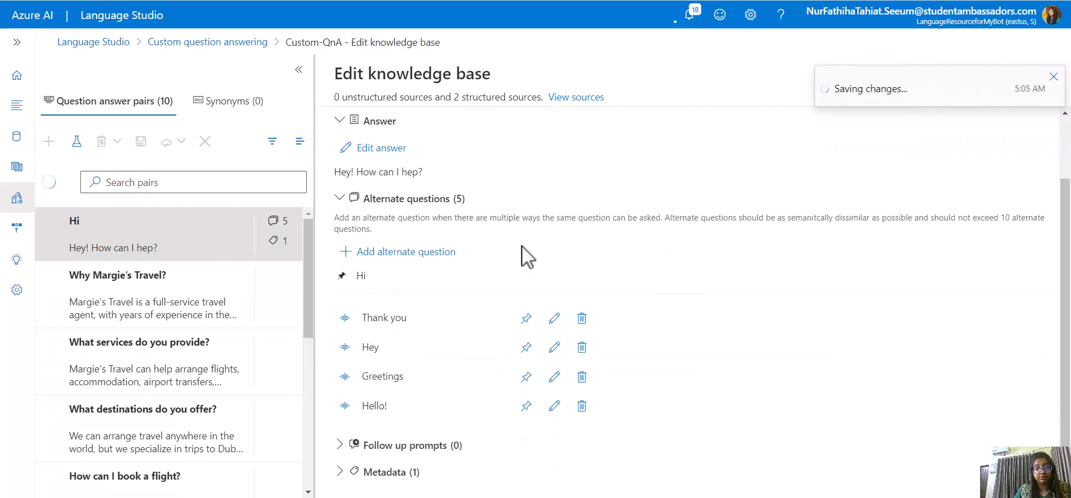
{"action": "scroll", "coordinate": [522, 246], "scroll_direction": "up", "scroll_amount": 2}
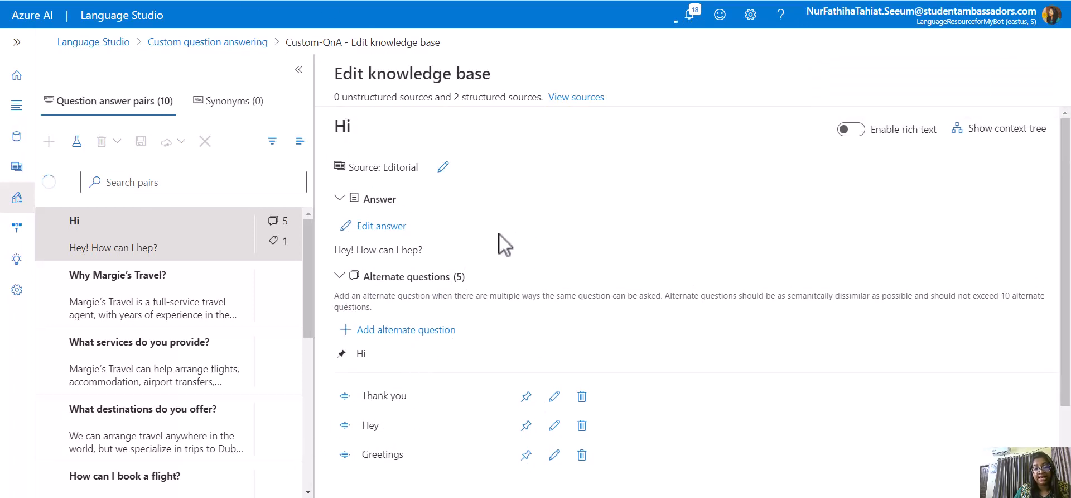
{"action": "scroll", "coordinate": [504, 262], "scroll_direction": "down", "scroll_amount": 1}
{"action": "left_click", "coordinate": [581, 327]}
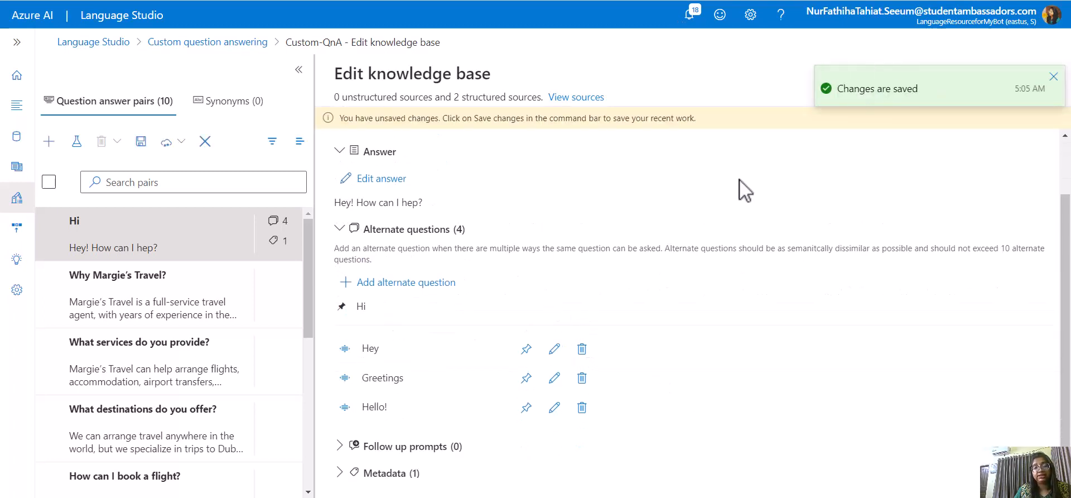
{"action": "left_click", "coordinate": [141, 141]}
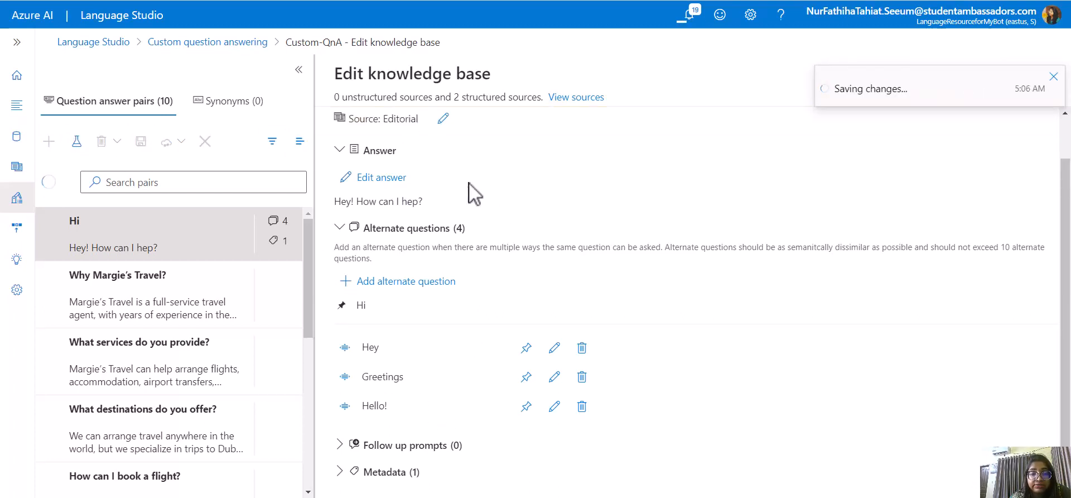
- Add the alternate question "Thank you." to the "Thanks" pair and save the knowledge base
{"action": "scroll", "coordinate": [471, 192], "scroll_direction": "up", "scroll_amount": 1}
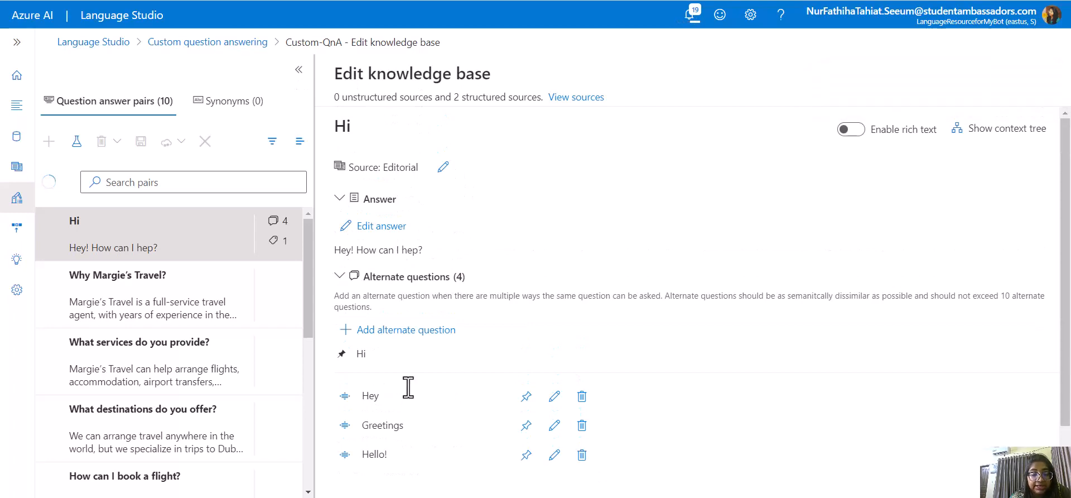
{"action": "scroll", "coordinate": [408, 388], "scroll_direction": "down", "scroll_amount": 1}
{"action": "scroll", "coordinate": [162, 265], "scroll_direction": "down", "scroll_amount": 6}
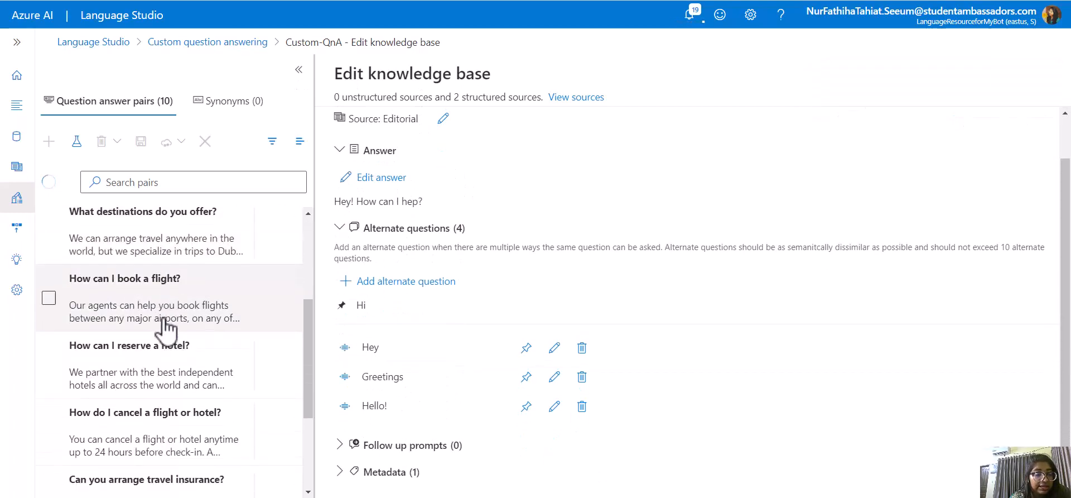
{"action": "left_click", "coordinate": [164, 455]}
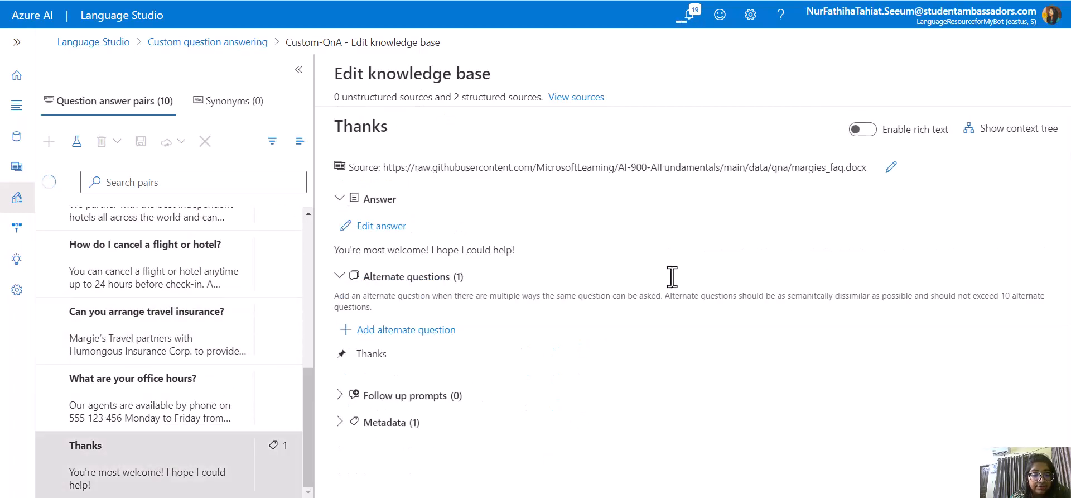
{"action": "left_click", "coordinate": [438, 334]}
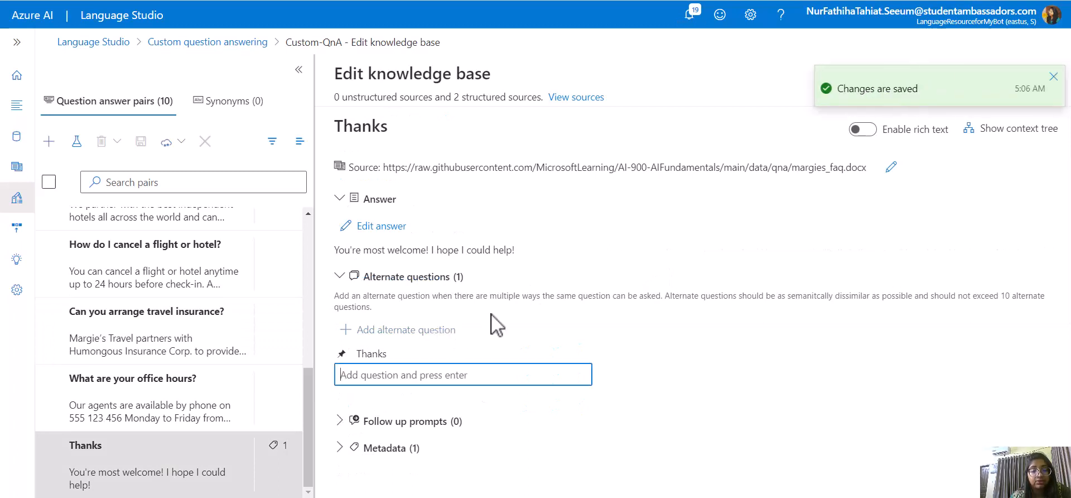
{"action": "type", "text": "Thank you."}
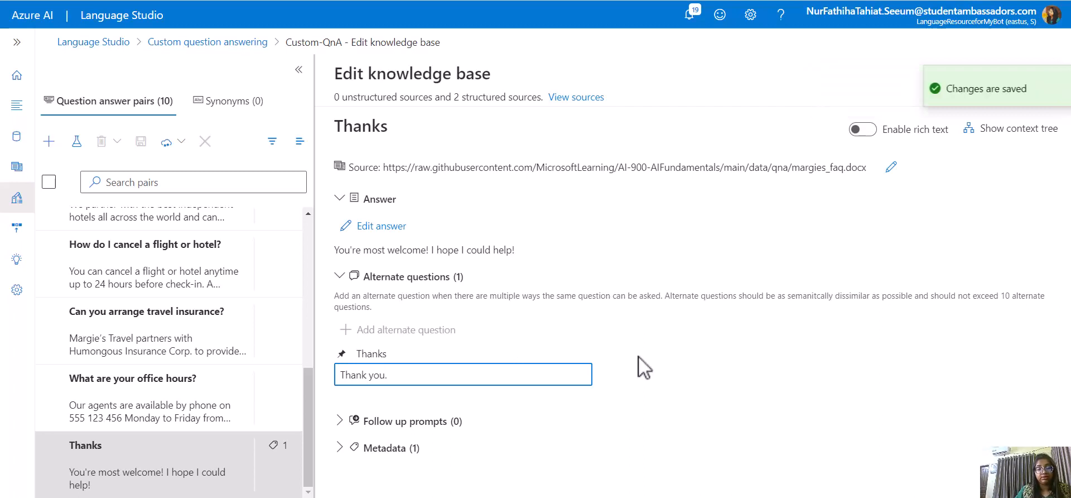
{"action": "key", "text": "Return"}
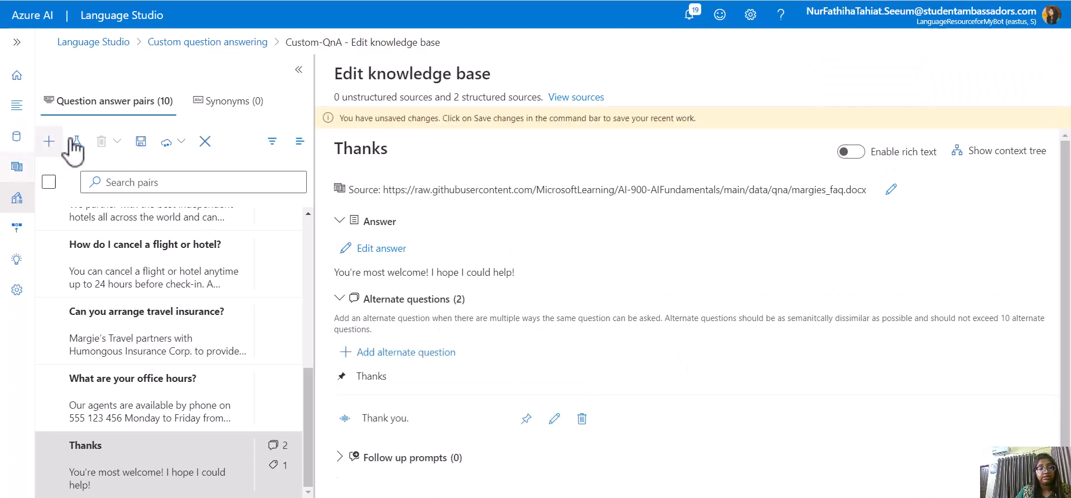
{"action": "left_click", "coordinate": [141, 141]}
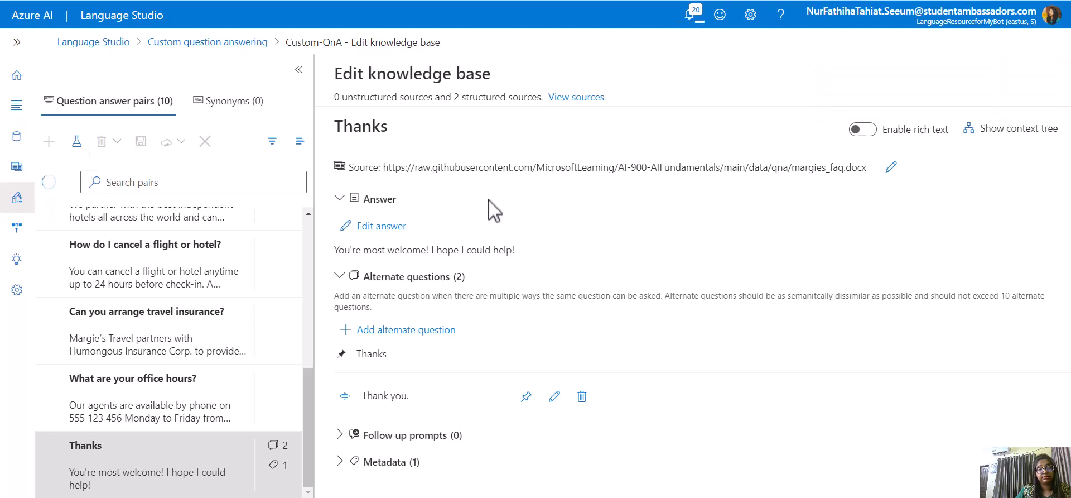
- Open the knowledge base test chat and send the greeting "hi"
{"action": "left_click", "coordinate": [77, 146]}
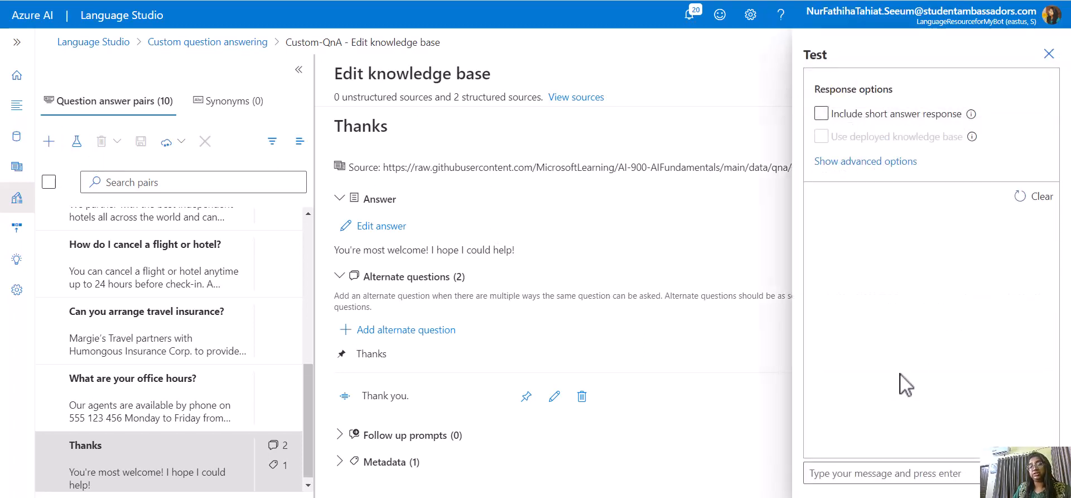
{"action": "left_click", "coordinate": [900, 473]}
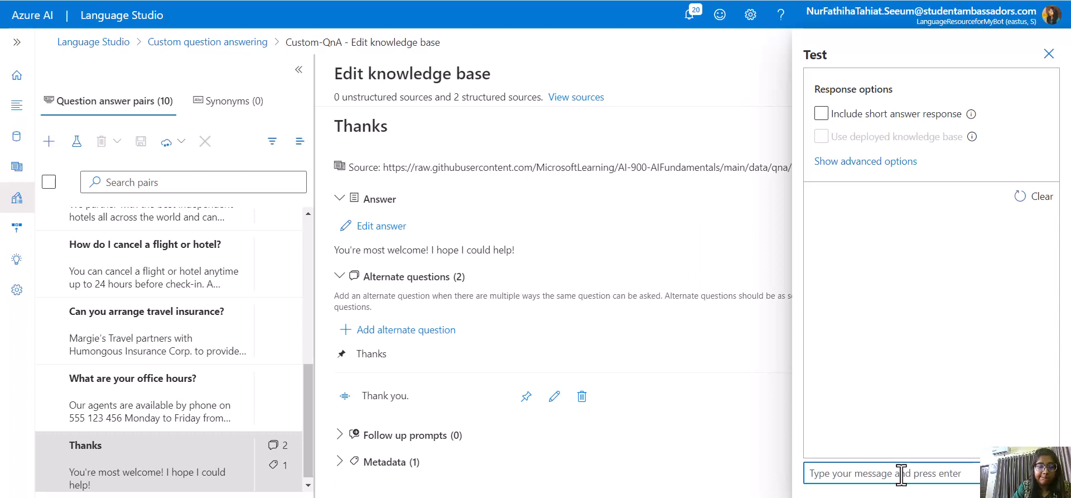
{"action": "type", "text": "hi"}
{"action": "key", "text": "Return"}
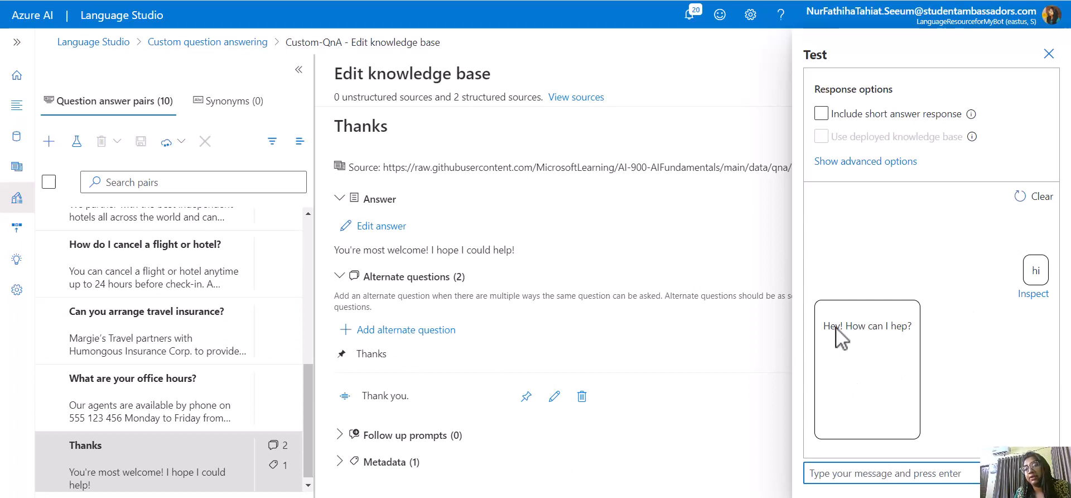
- Send the test message "help me to cancel a flight", checking the existing question answer pairs before submitting it
{"action": "left_click", "coordinate": [905, 473]}
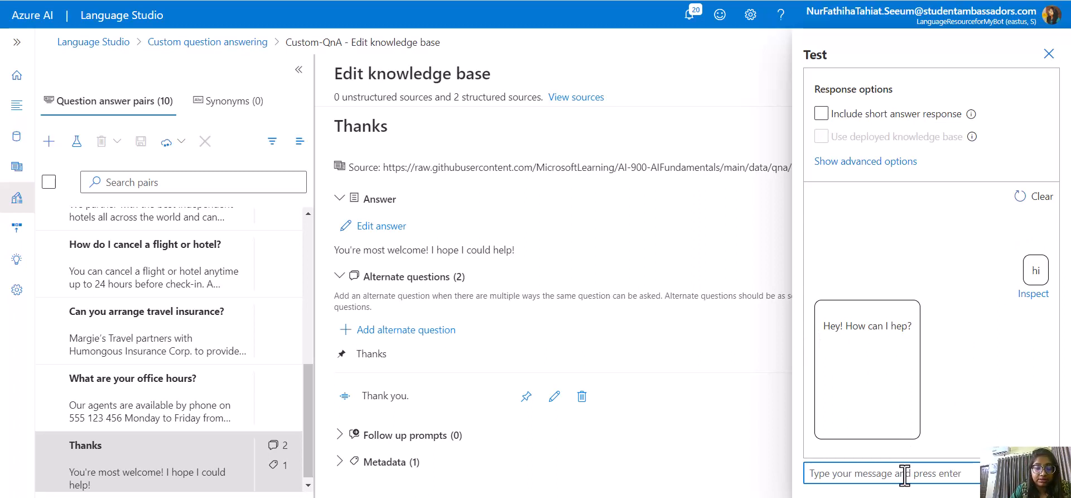
{"action": "type", "text": "help me"}
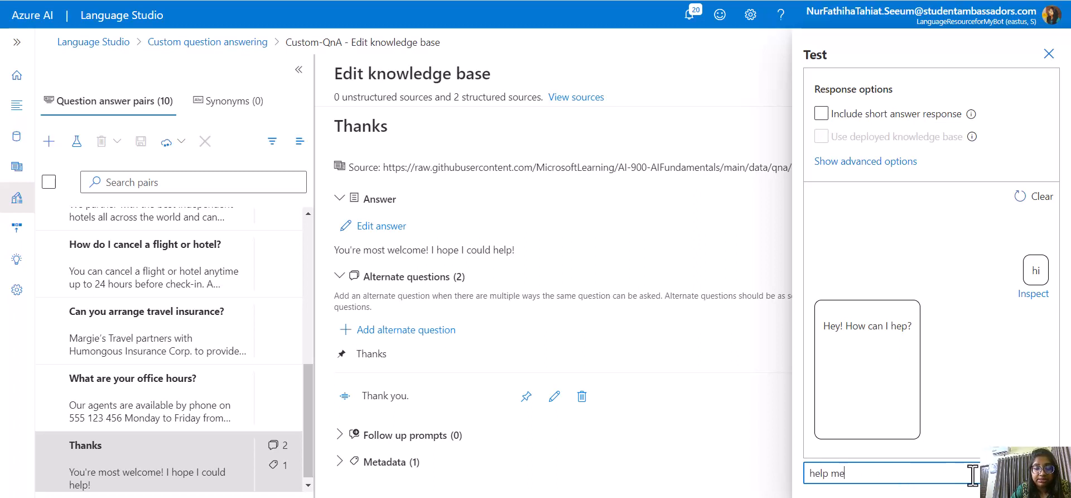
{"action": "type", "text": " to canc"}
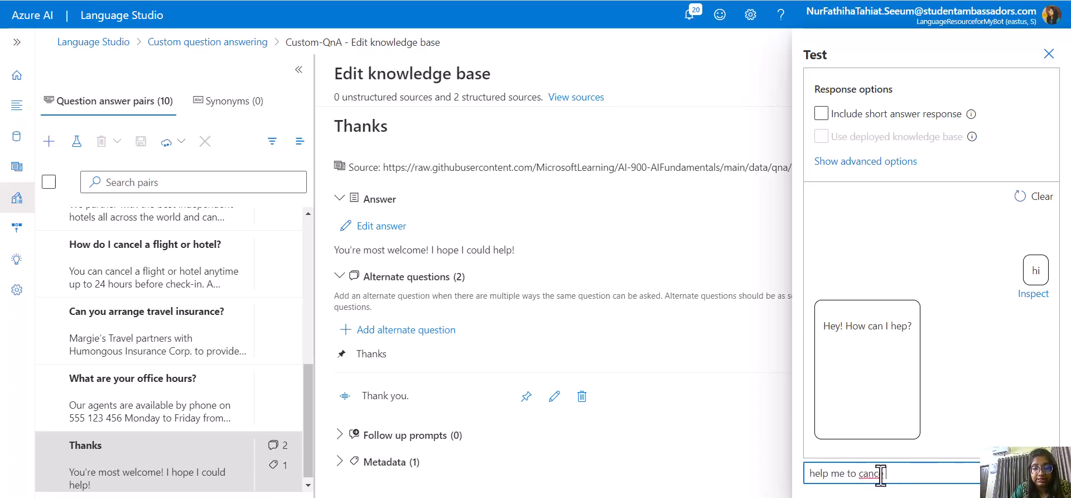
{"action": "type", "text": "el a flight"}
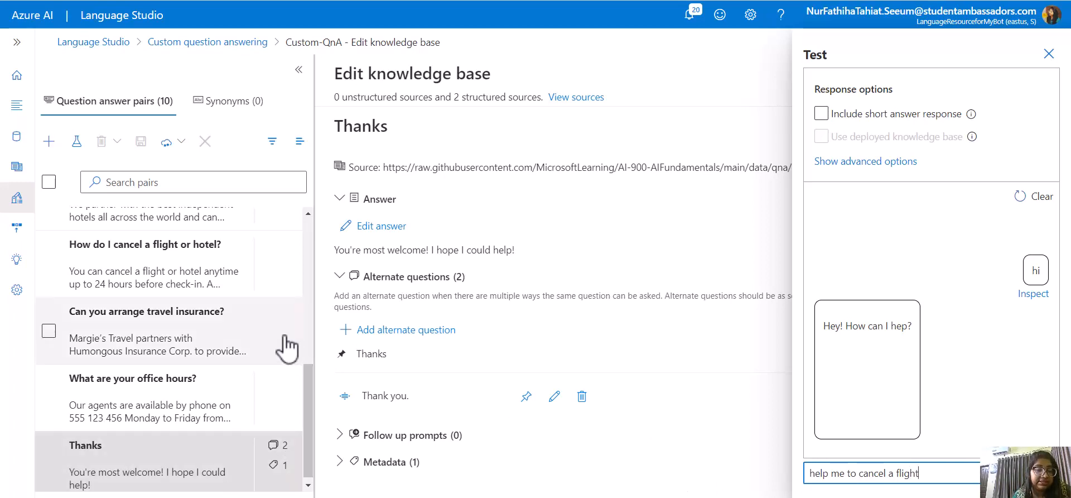
{"action": "scroll", "coordinate": [150, 282], "scroll_direction": "up", "scroll_amount": 5}
{"action": "scroll", "coordinate": [154, 282], "scroll_direction": "up", "scroll_amount": 2}
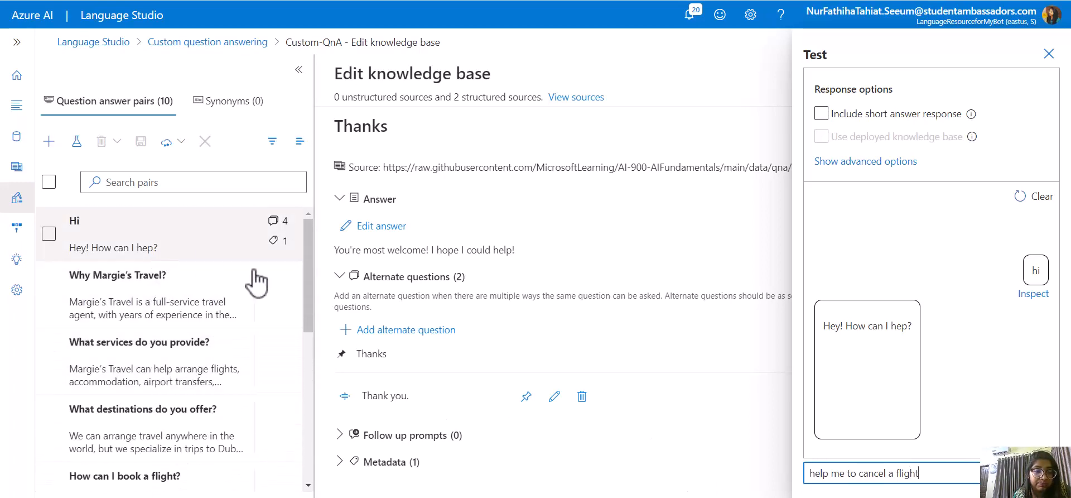
{"action": "scroll", "coordinate": [168, 279], "scroll_direction": "down", "scroll_amount": 4}
{"action": "scroll", "coordinate": [137, 312], "scroll_direction": "up", "scroll_amount": 2}
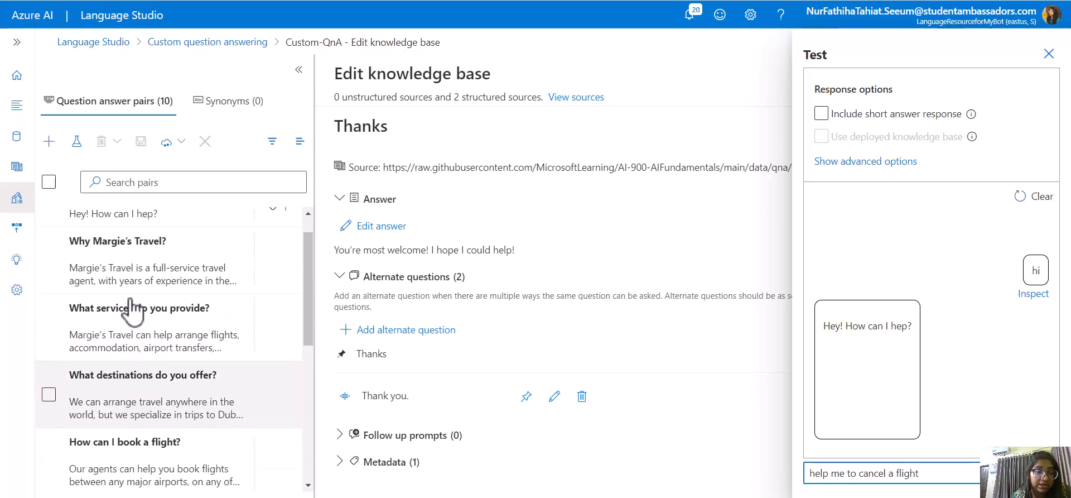
{"action": "scroll", "coordinate": [134, 240], "scroll_direction": "down", "scroll_amount": 6}
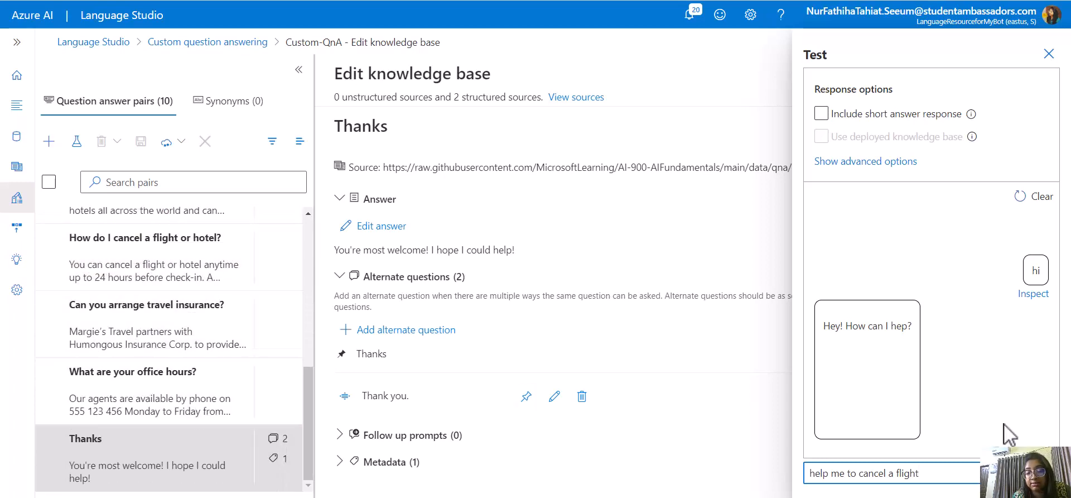
{"action": "key", "text": "Return"}
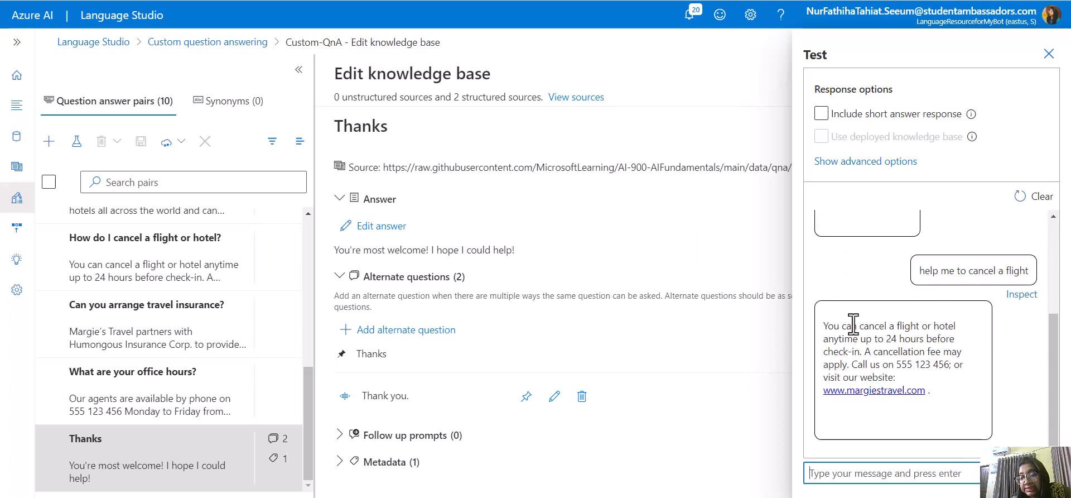
- Examine the test chat's reply about flight cancellation and compare it with the wording of the submitted query
{"action": "left_click_drag", "start_coordinate": [853, 315], "coordinate": [928, 351]}
{"action": "left_click", "coordinate": [954, 365]}
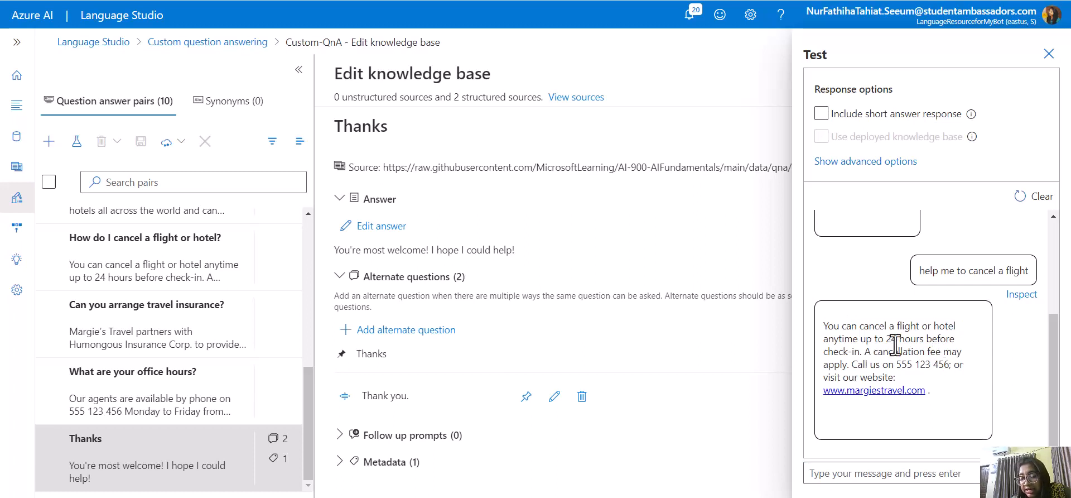
{"action": "mouse_move", "coordinate": [885, 338]}
{"action": "left_mouse_down"}
{"action": "mouse_move", "coordinate": [927, 338]}
{"action": "mouse_move", "coordinate": [889, 338]}
{"action": "left_mouse_up"}
{"action": "left_click", "coordinate": [928, 338]}
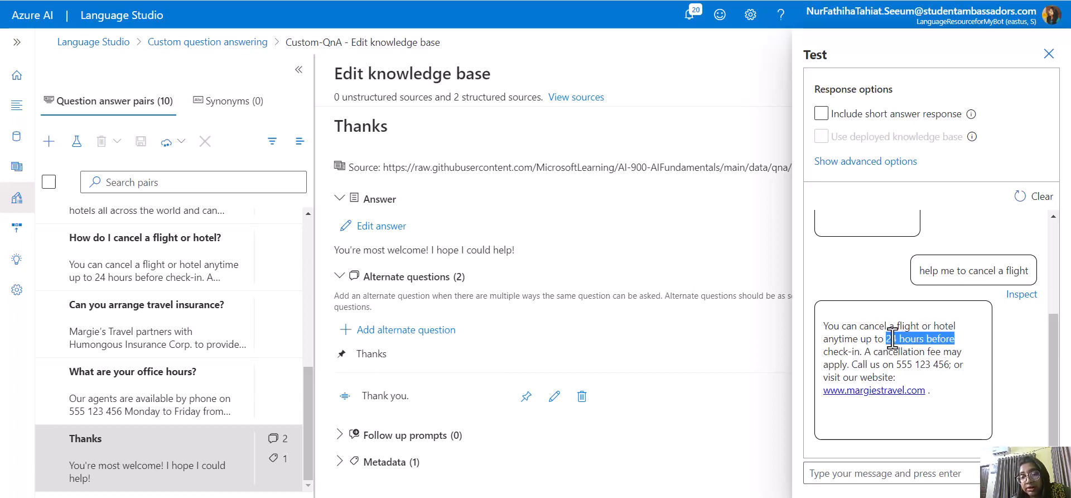
{"action": "left_click", "coordinate": [892, 338]}
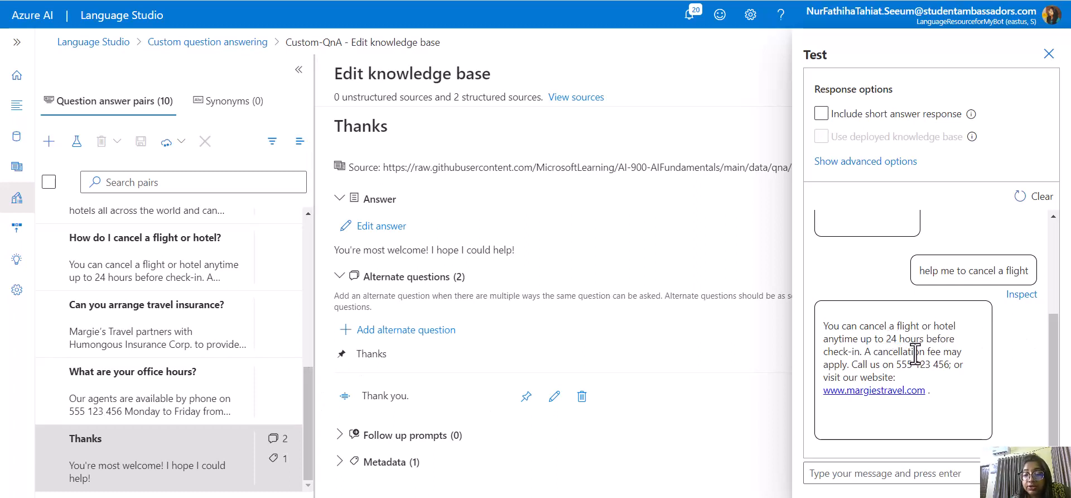
{"action": "scroll", "coordinate": [938, 351], "scroll_direction": "up", "scroll_amount": 3}
{"action": "scroll", "coordinate": [939, 354], "scroll_direction": "down", "scroll_amount": 3}
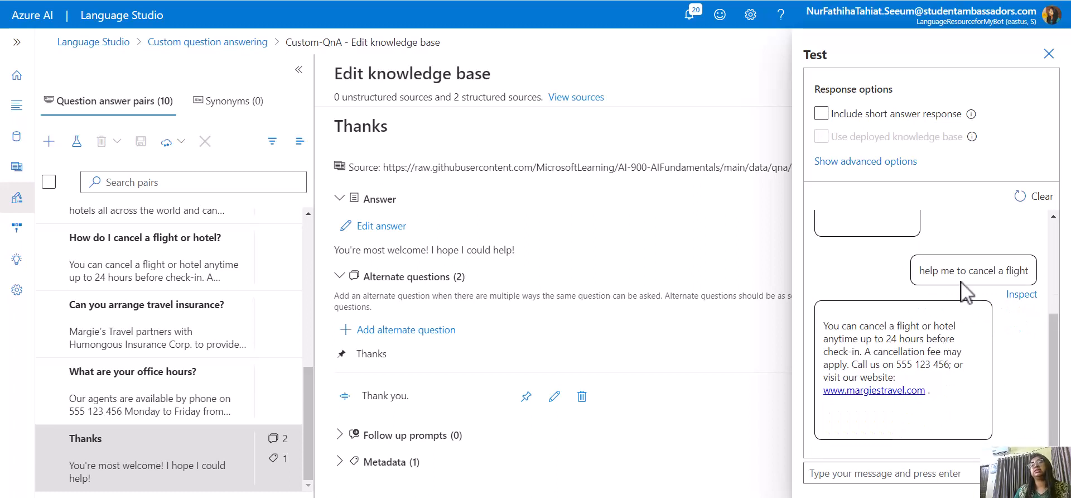
{"action": "left_click_drag", "start_coordinate": [917, 270], "coordinate": [1033, 270]}
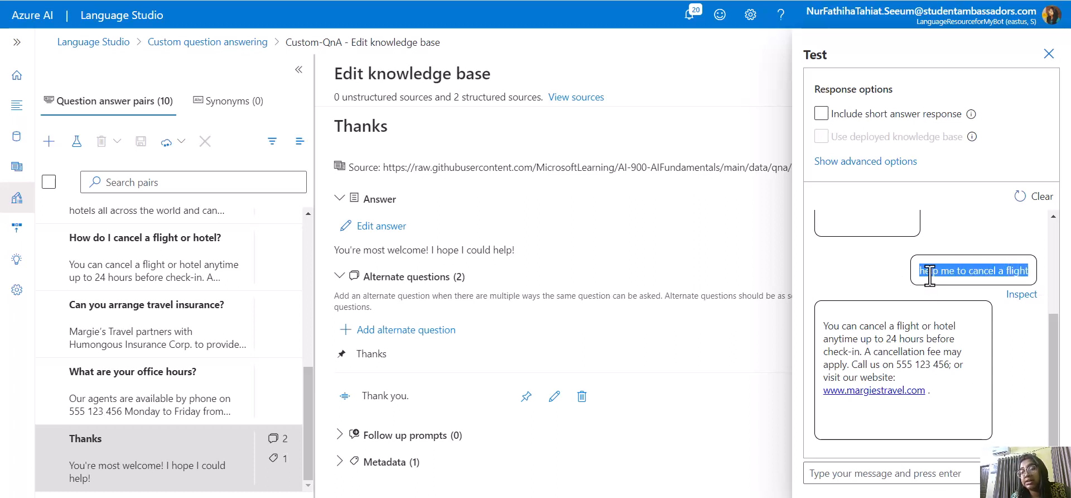
{"action": "left_click_drag", "start_coordinate": [919, 271], "coordinate": [1032, 267]}
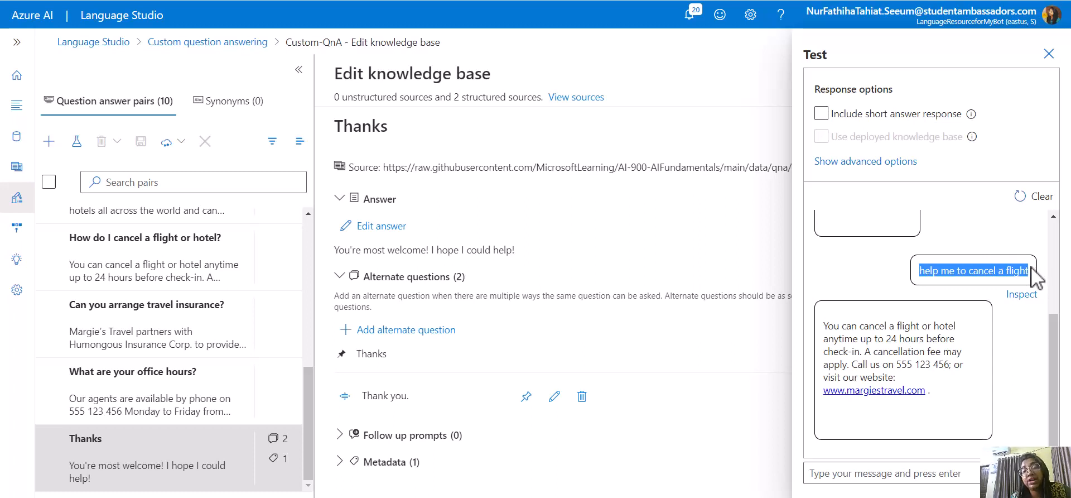
{"action": "left_click", "coordinate": [1033, 275]}
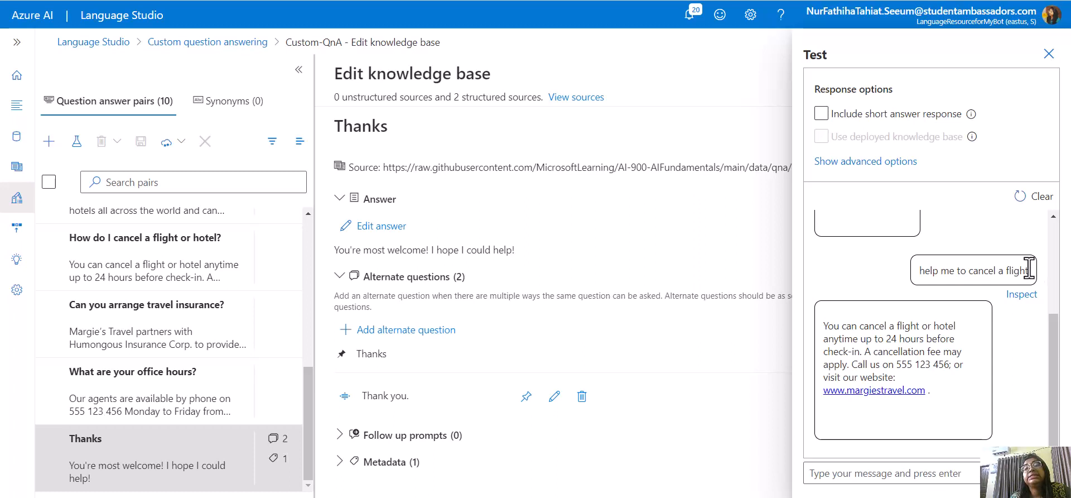
{"action": "left_click_drag", "start_coordinate": [1028, 269], "coordinate": [918, 271]}
{"action": "left_click", "coordinate": [921, 271]}
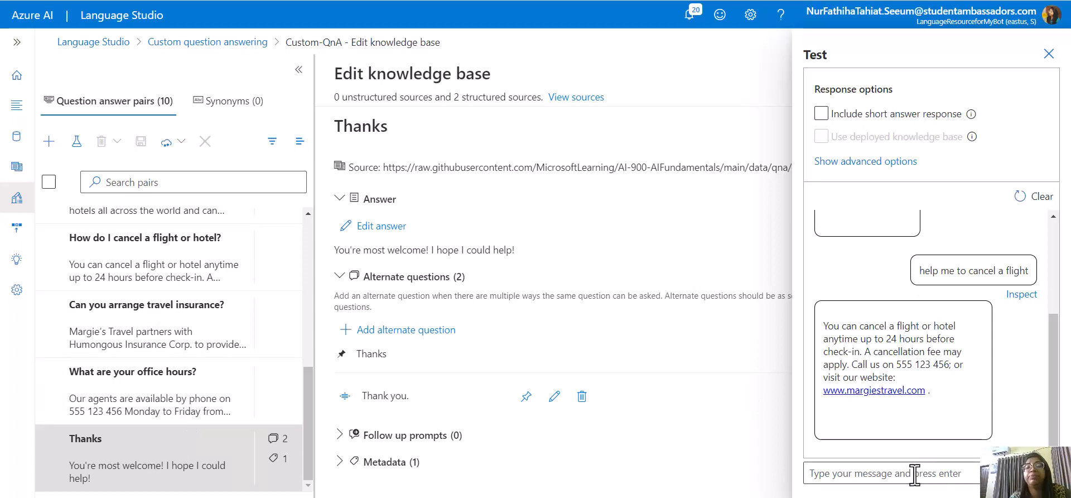
- Send the test message "bye", check the reply, and close the test chat
{"action": "left_click", "coordinate": [935, 476]}
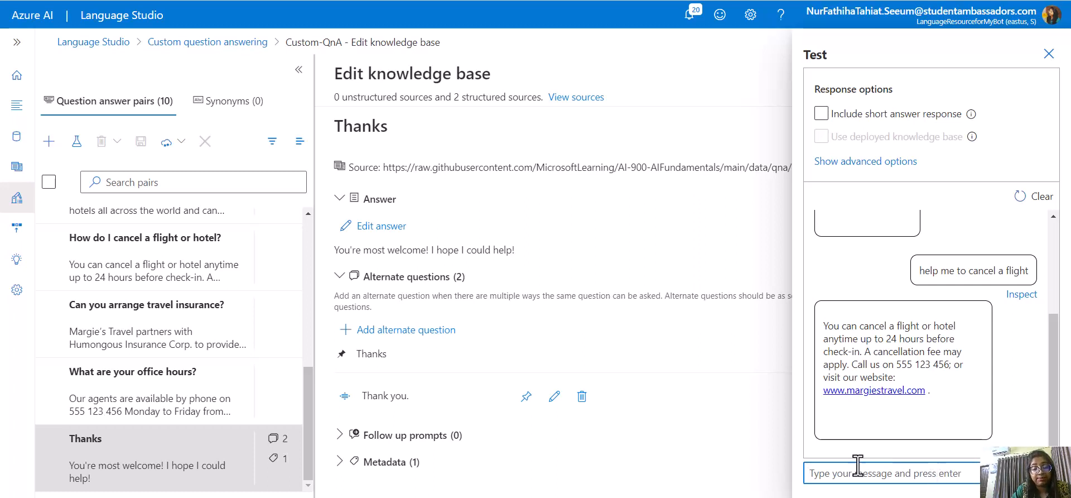
{"action": "type", "text": "bye"}
{"action": "key", "text": "Return"}
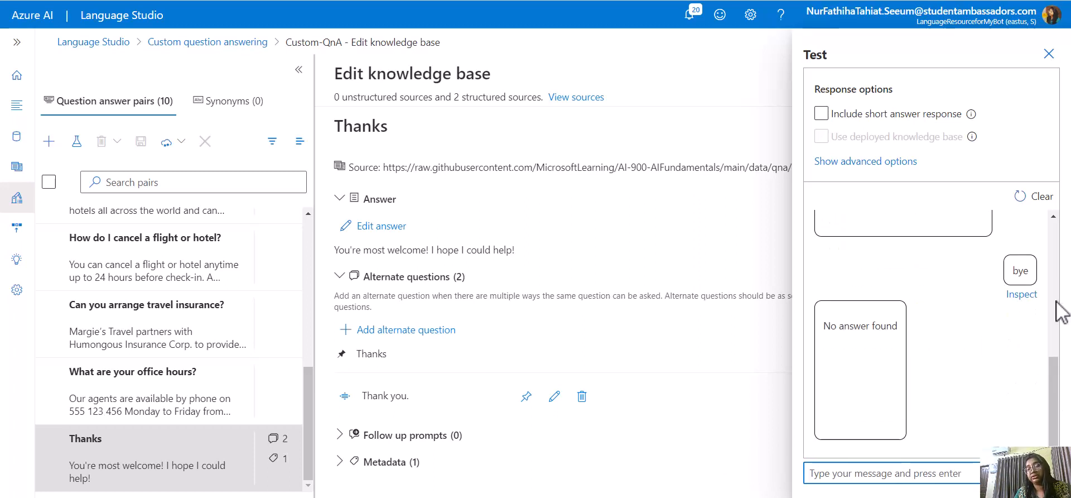
{"action": "left_click_drag", "start_coordinate": [823, 325], "coordinate": [916, 326]}
{"action": "left_click", "coordinate": [911, 323]}
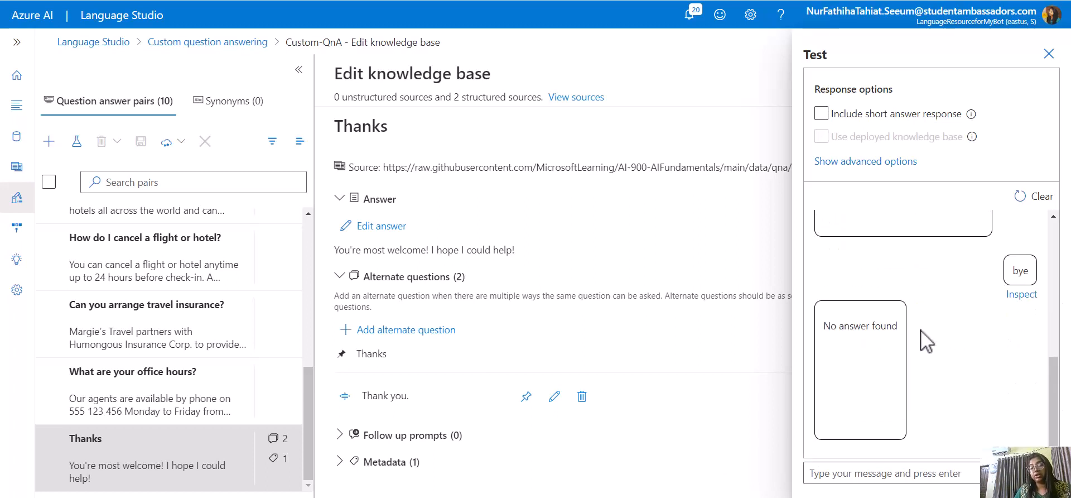
{"action": "left_click", "coordinate": [1048, 55]}
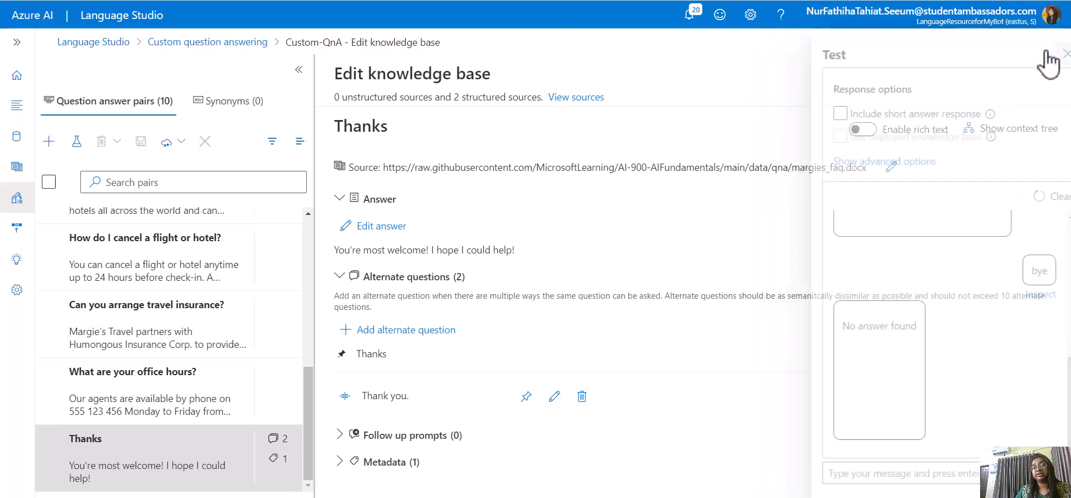
- Add a question answer pair with question "Goodbye" and answer "Thanks for having me. Goodbye~!" under the Margies source, and save the knowledge base
{"action": "left_click", "coordinate": [49, 141]}
{"action": "left_click", "coordinate": [427, 200]}
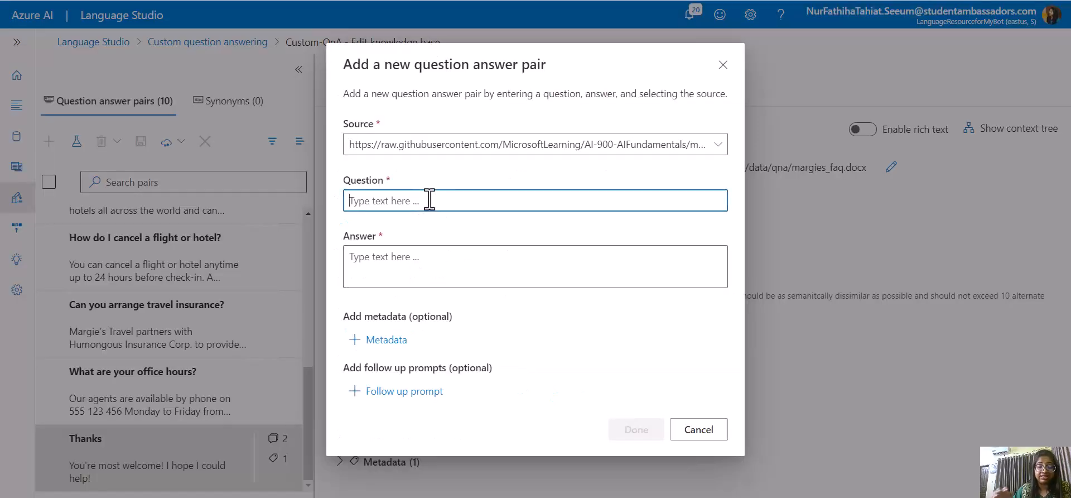
{"action": "type", "text": "Goo"}
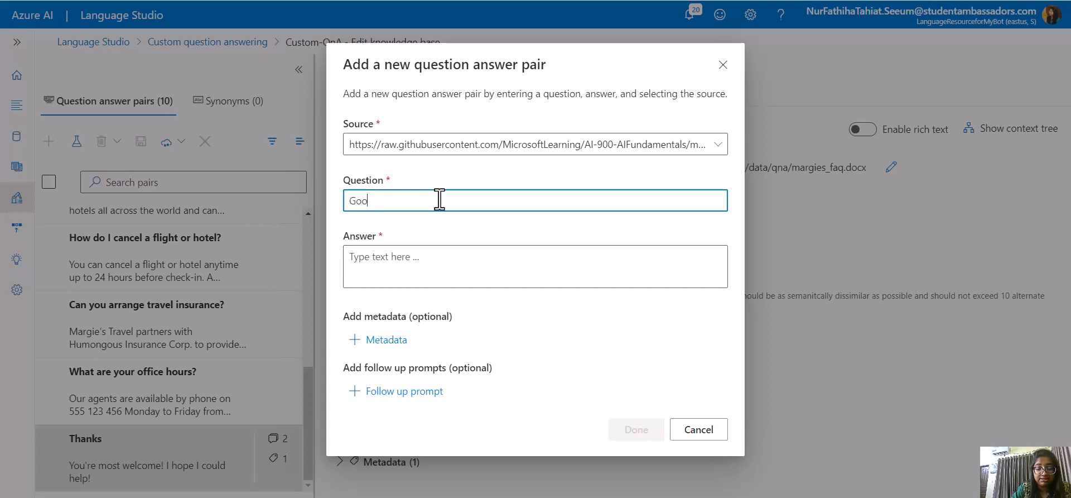
{"action": "type", "text": "dbue="}
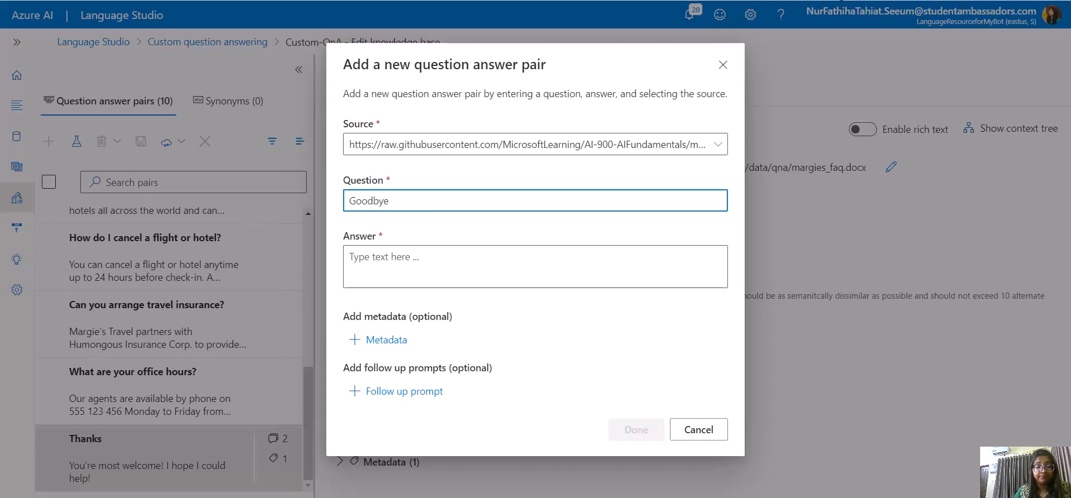
{"action": "left_click", "coordinate": [462, 267]}
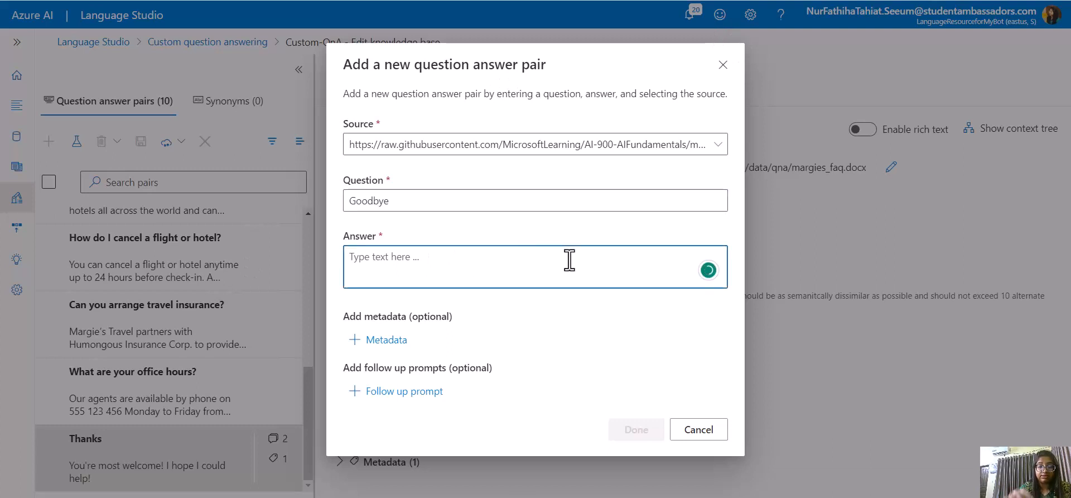
{"action": "type", "text": "Thanks"}
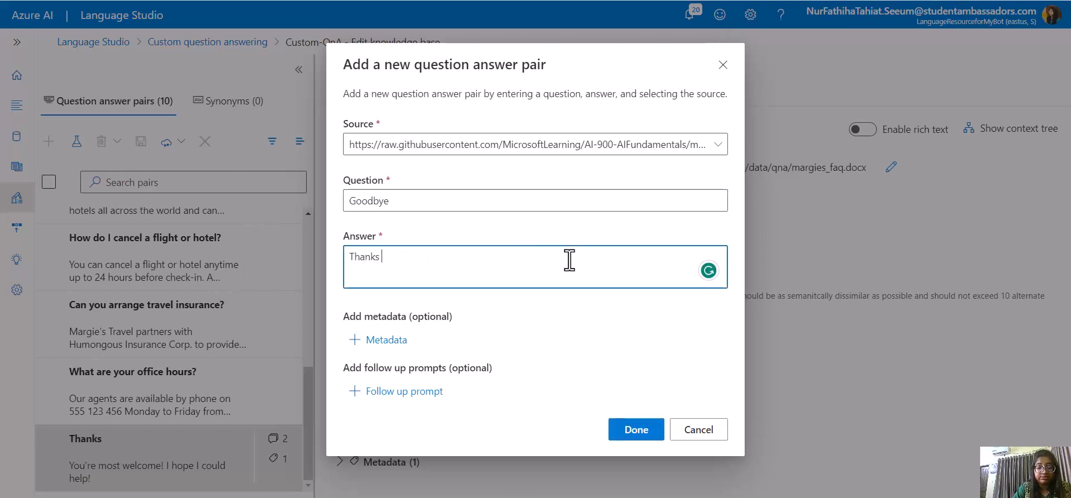
{"action": "type", "text": " for having me."}
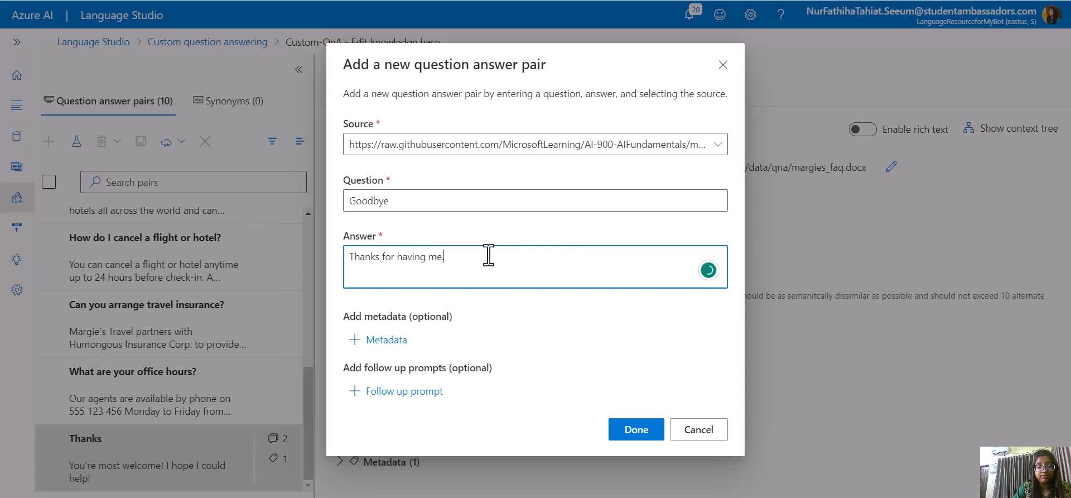
{"action": "type", "text": " Go"}
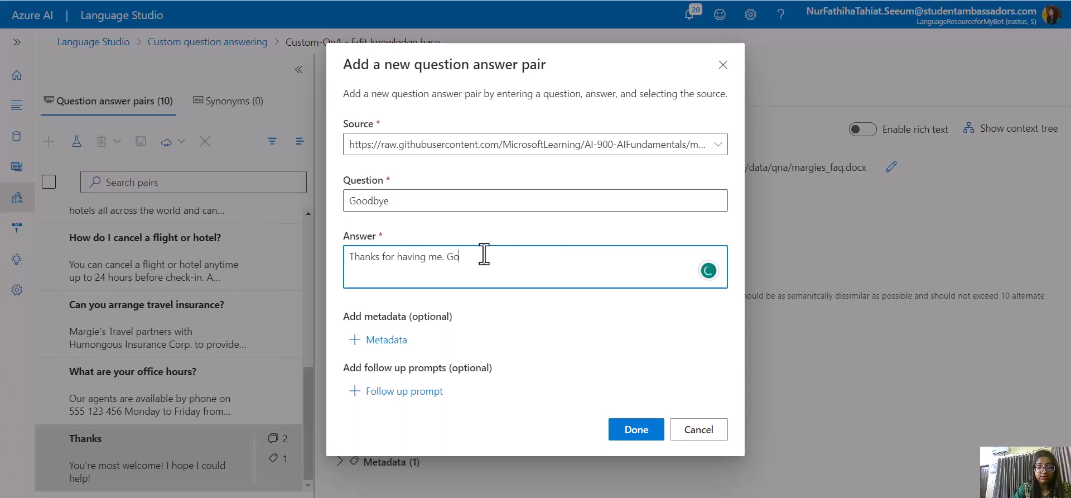
{"action": "type", "text": "odby"}
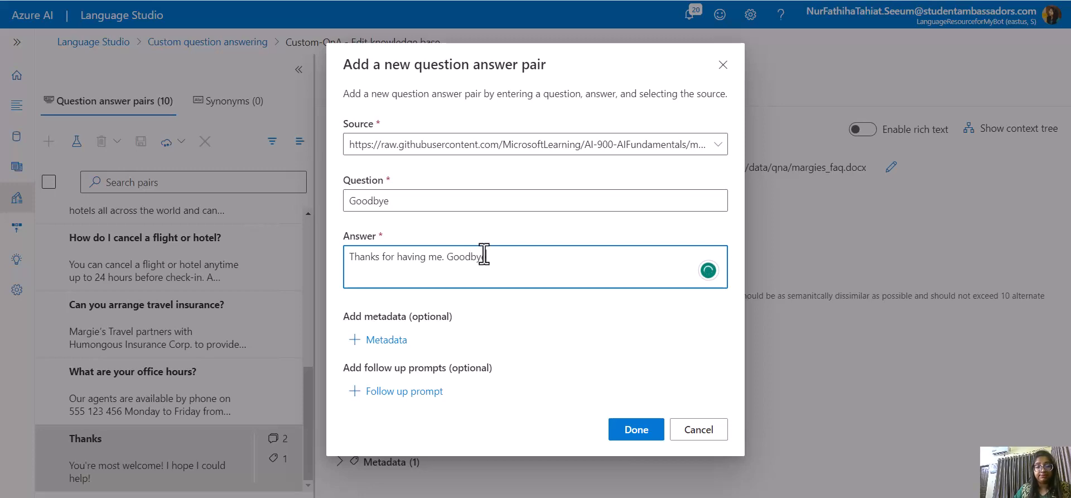
{"action": "type", "text": "e!"}
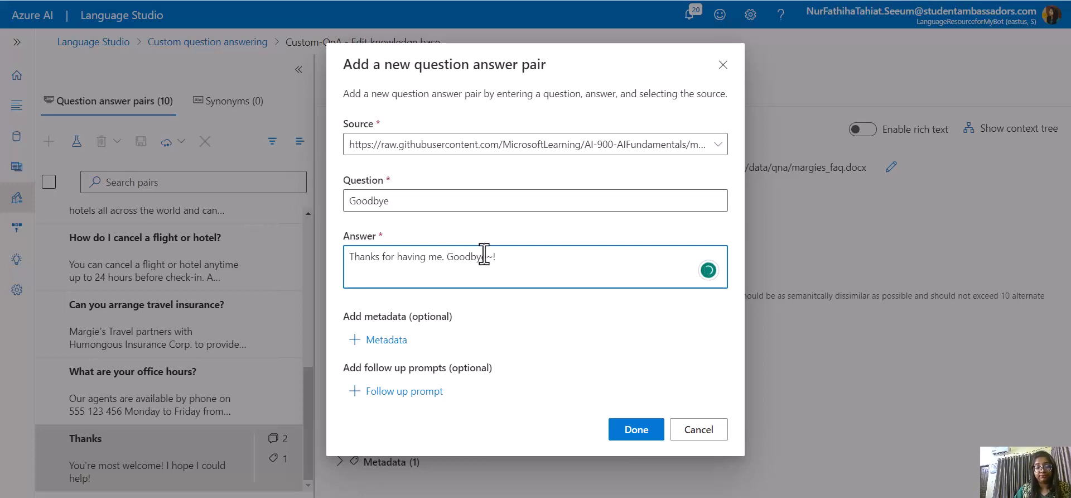
{"action": "left_click", "coordinate": [635, 427]}
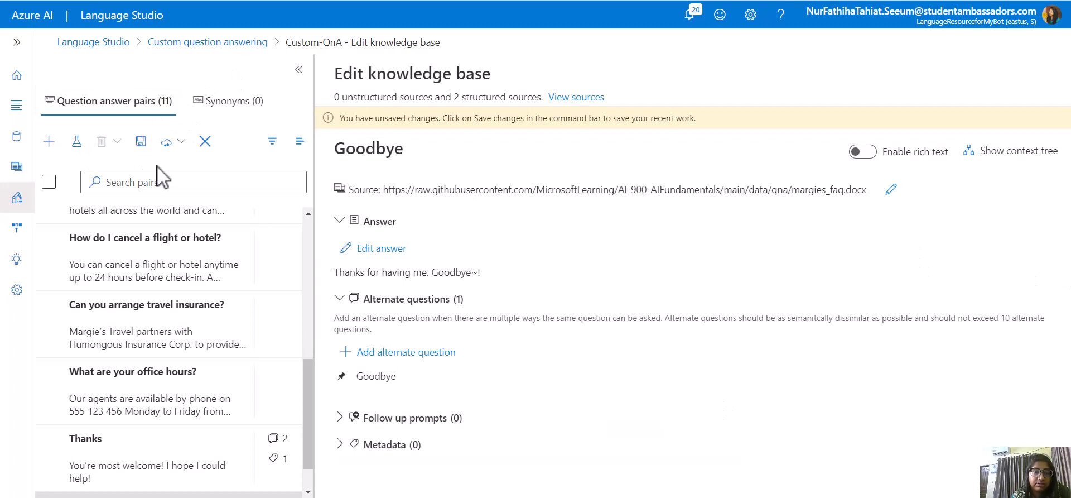
{"action": "left_click", "coordinate": [141, 141]}
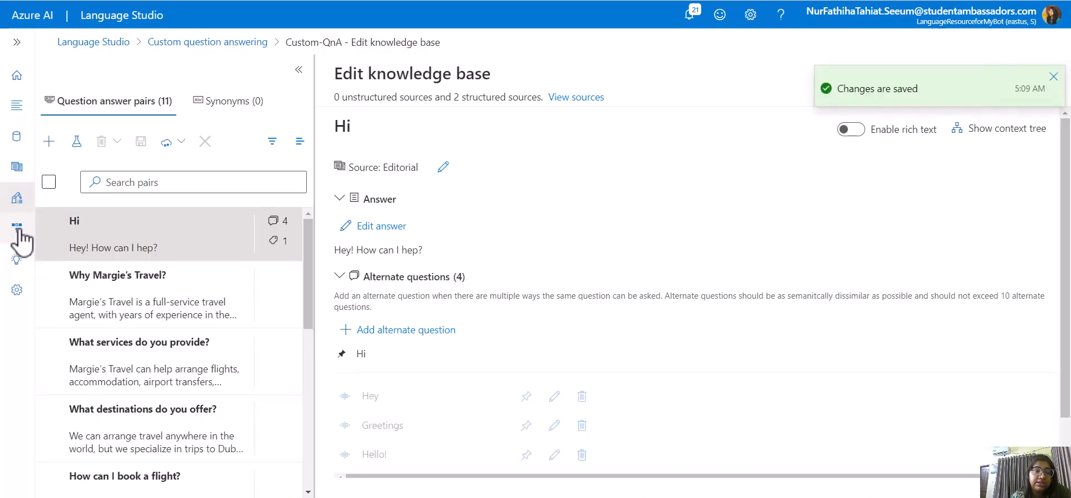
- Try to deploy the Custom-QnA knowledge base, dismissing the first attempt's notification and submitting the deployment again
{"action": "left_click", "coordinate": [19, 234]}
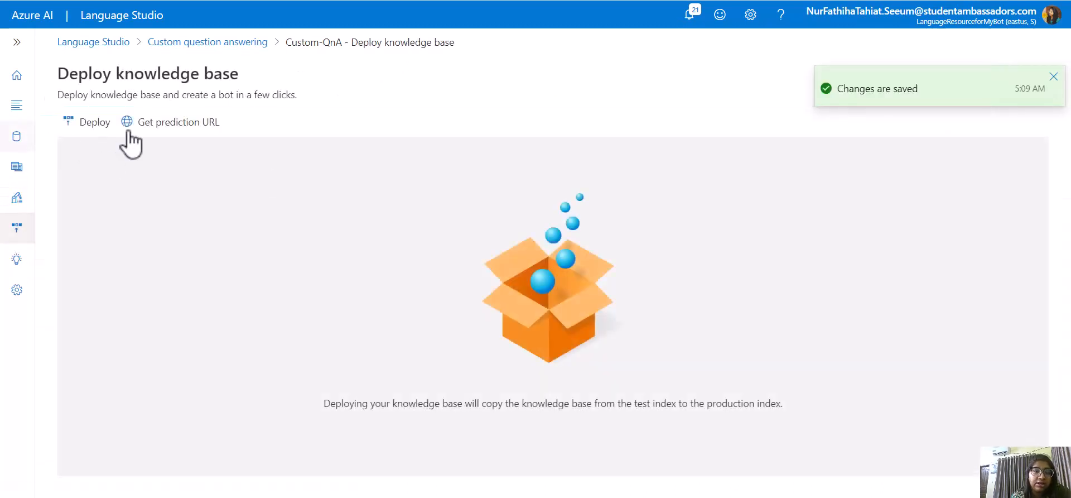
{"action": "left_click", "coordinate": [92, 121]}
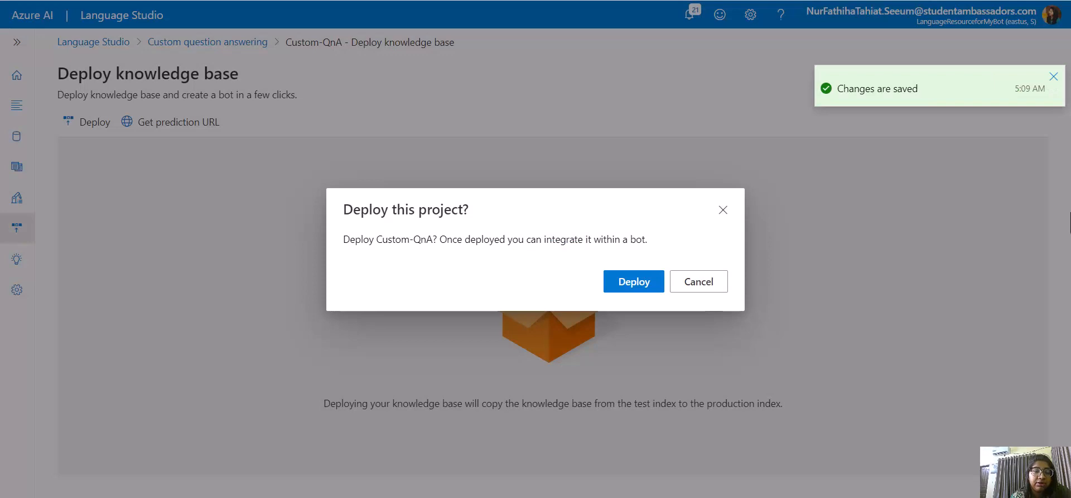
{"action": "left_click", "coordinate": [638, 284]}
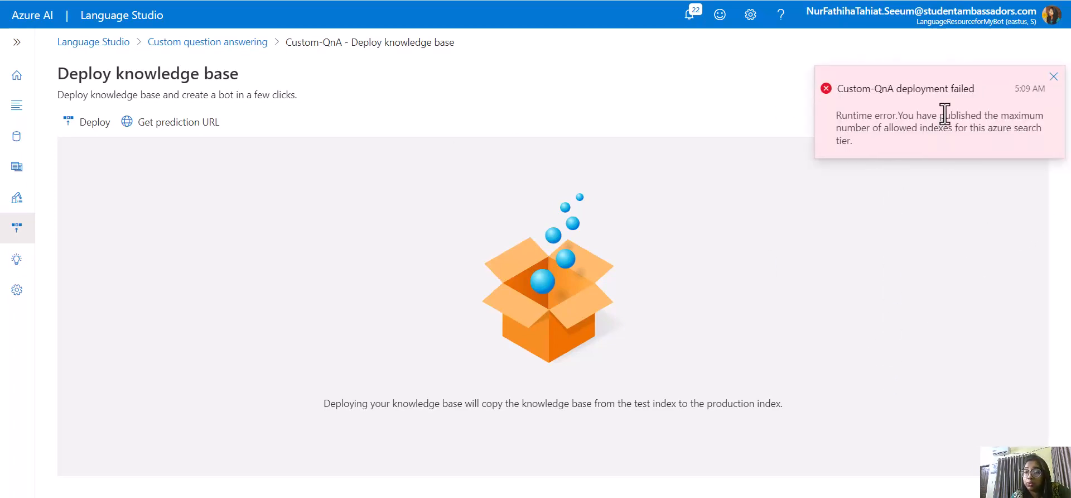
{"action": "left_click", "coordinate": [1054, 77]}
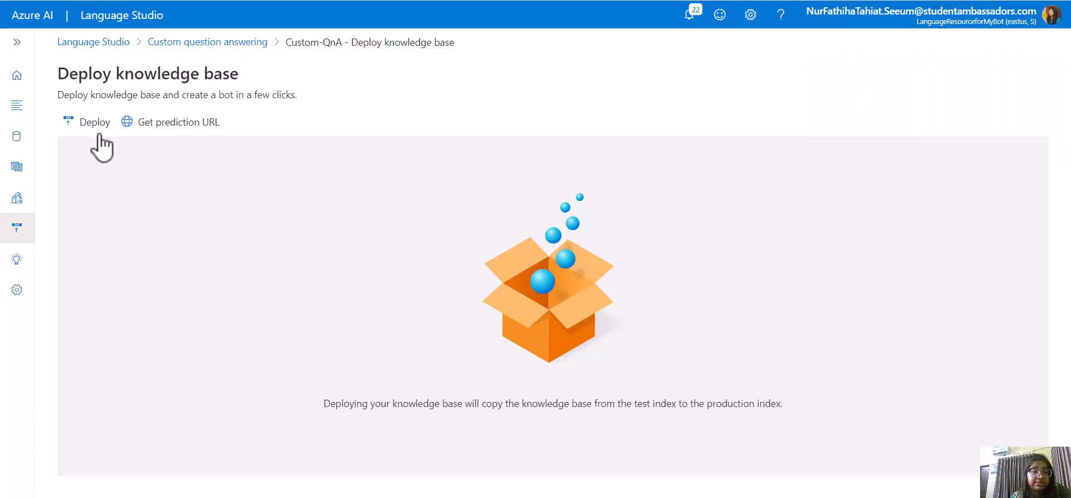
{"action": "left_click", "coordinate": [90, 122]}
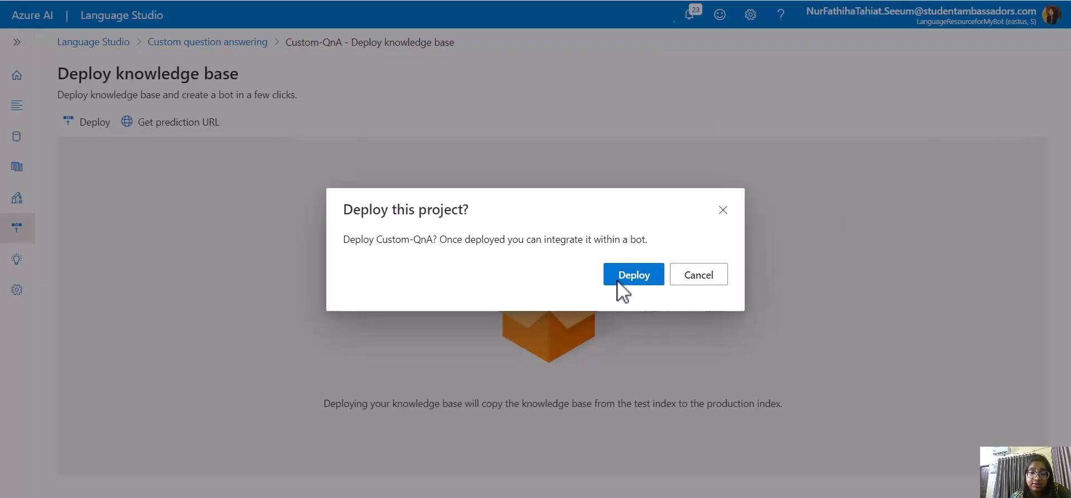
{"action": "left_click", "coordinate": [619, 282]}
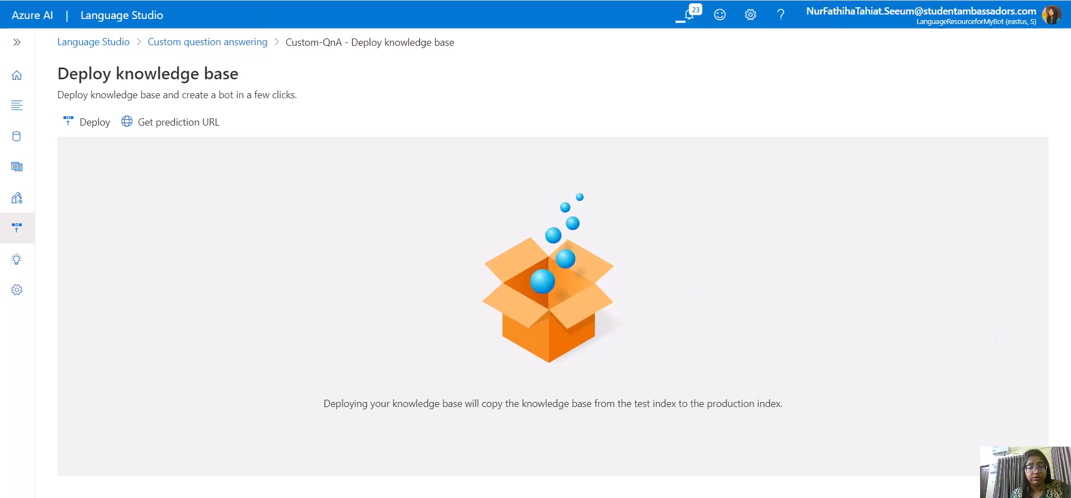
{"action": "key", "text": "ctrl+t"}
{"action": "type", "text": "https://language.cognitive.azure.com/questionAnswering/projects/Custom-QnA/deploy"}
{"action": "key", "text": "Return"}
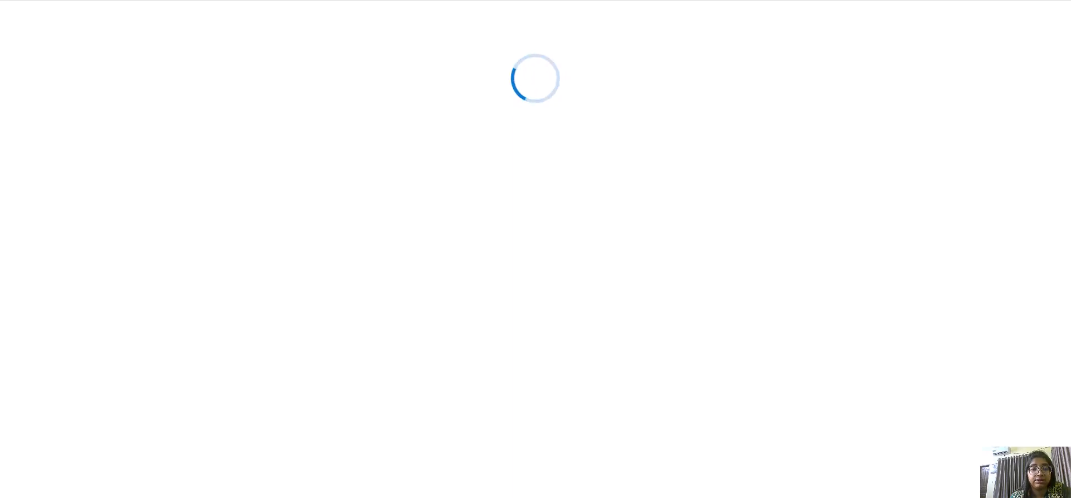
{"action": "key", "text": "BackSpace"}
{"action": "key", "text": "BackSpace"}
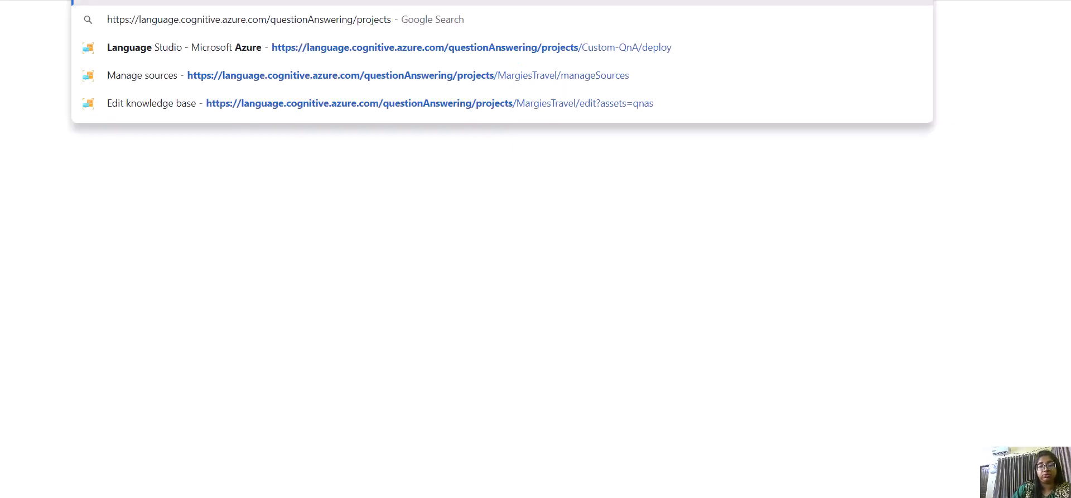
{"action": "key", "text": "Return"}
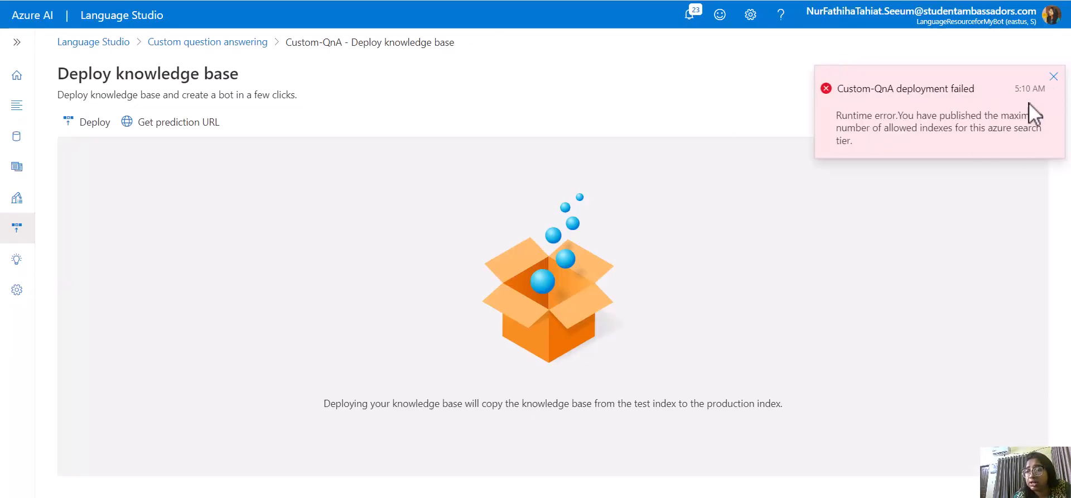
- Examine the runtime error in the Custom-QnA deployment notification and dismiss it
{"action": "left_click_drag", "start_coordinate": [905, 117], "coordinate": [994, 148]}
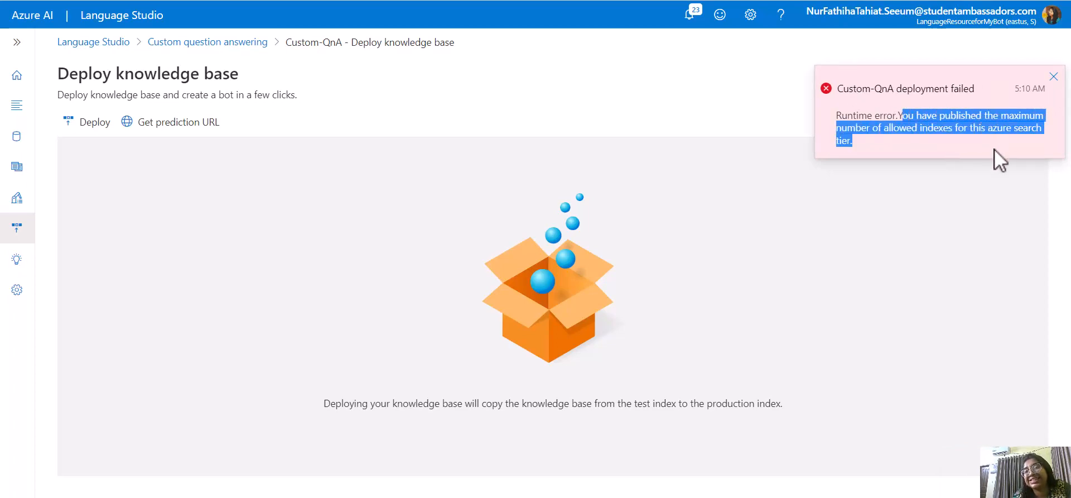
{"action": "left_click", "coordinate": [993, 148]}
{"action": "left_click", "coordinate": [1054, 76]}
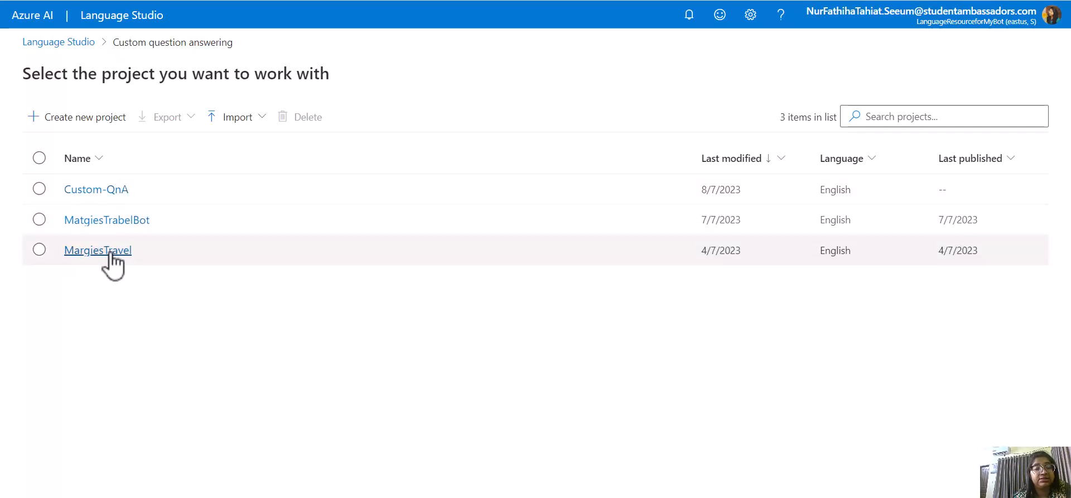
- Open the MargiesTravel project's deployment page and start creating a bot from its knowledge base
{"action": "left_click", "coordinate": [102, 250]}
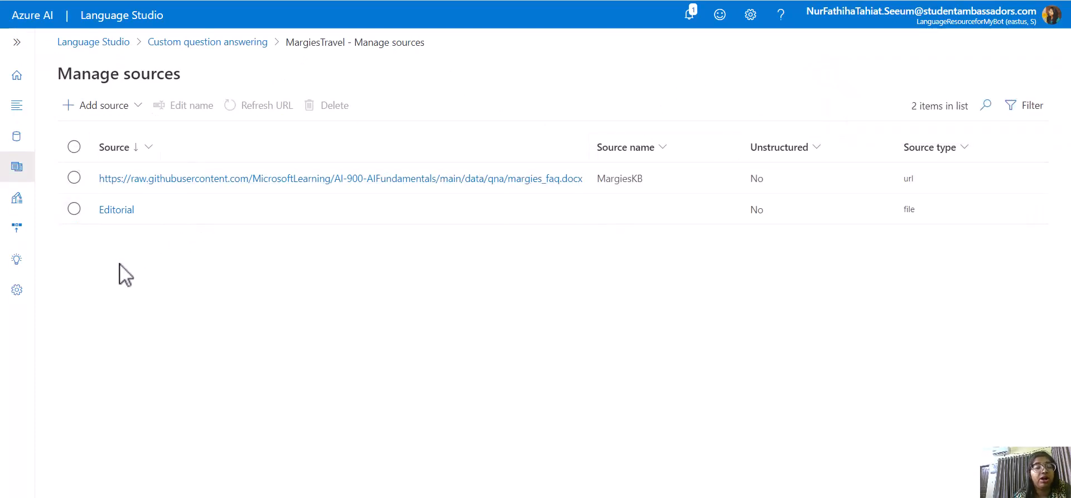
{"action": "left_click", "coordinate": [16, 227]}
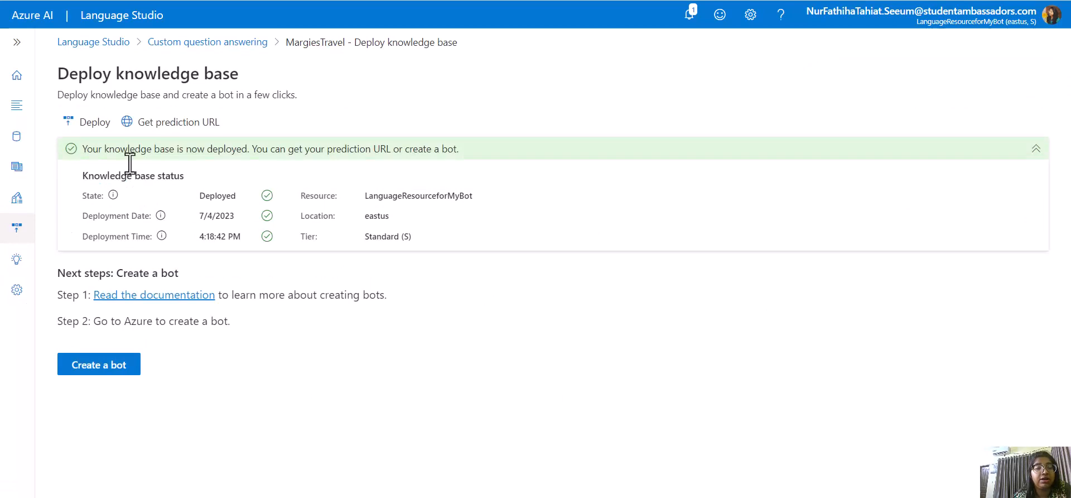
{"action": "left_click_drag", "start_coordinate": [68, 76], "coordinate": [249, 76]}
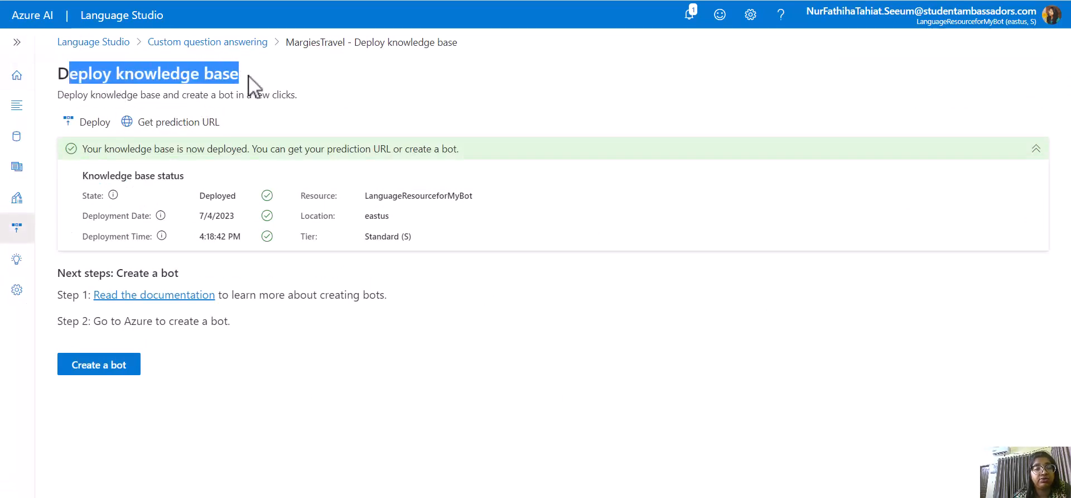
{"action": "left_click", "coordinate": [169, 372]}
{"action": "left_click", "coordinate": [115, 366]}
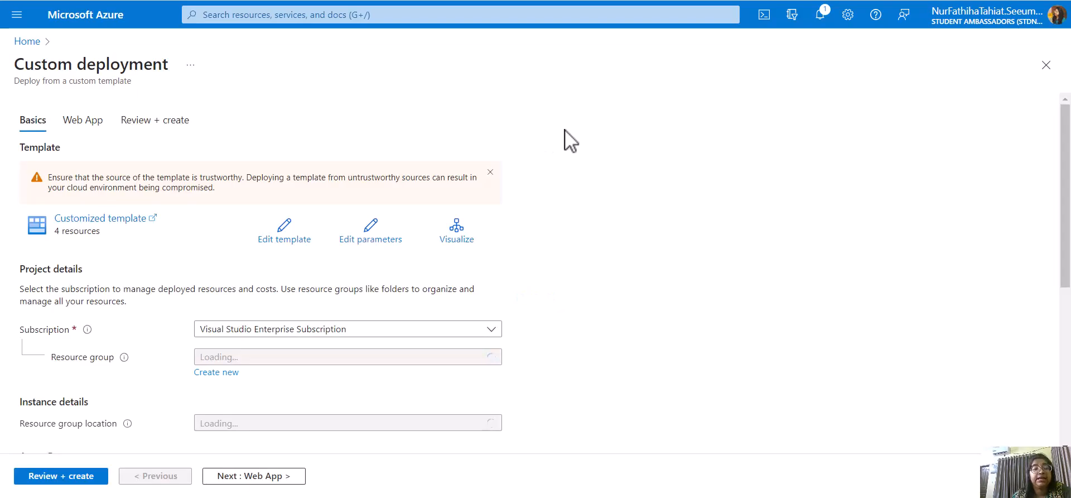
- Review the custom deployment's basic settings and select LanguageBot as the resource group
{"action": "scroll", "coordinate": [330, 167], "scroll_direction": "down", "scroll_amount": 4}
{"action": "scroll", "coordinate": [411, 155], "scroll_direction": "up", "scroll_amount": 1}
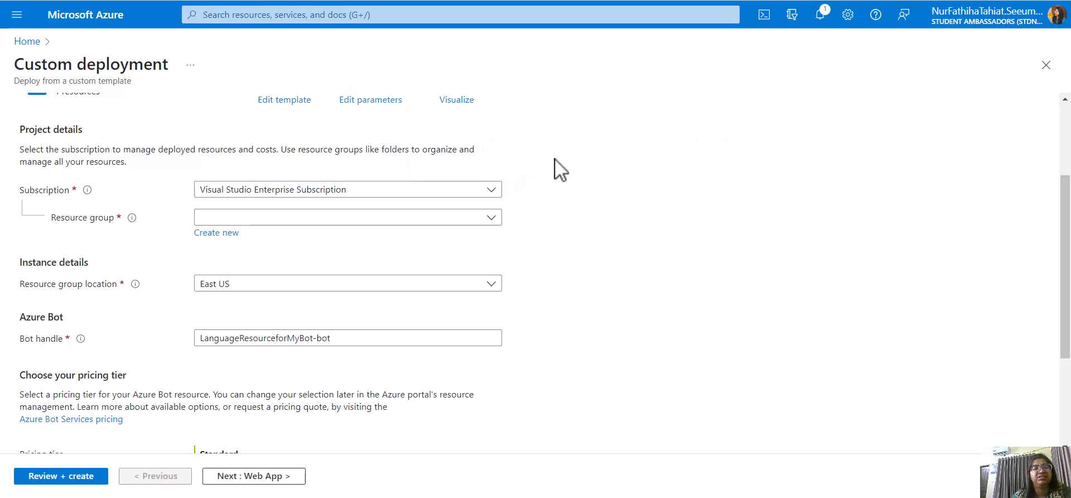
{"action": "scroll", "coordinate": [547, 173], "scroll_direction": "down", "scroll_amount": 3}
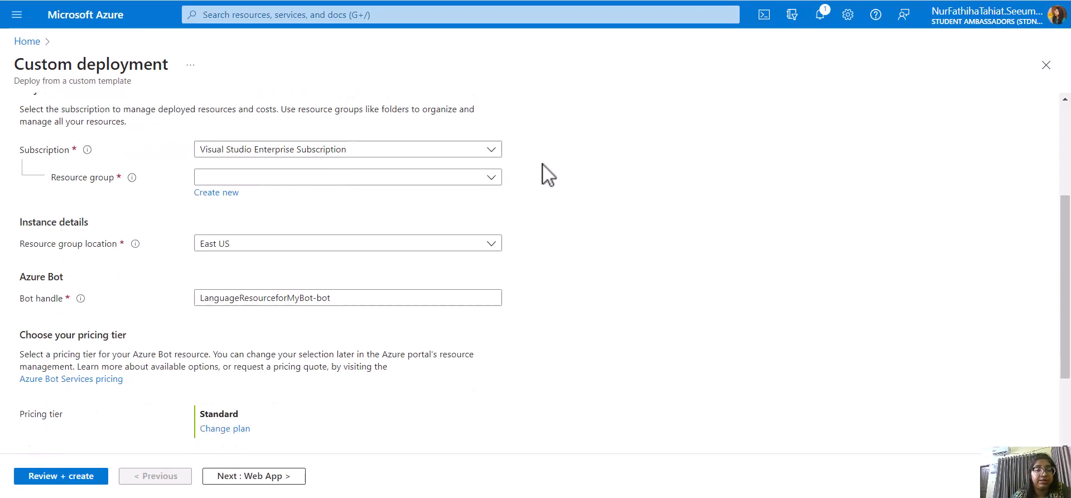
{"action": "scroll", "coordinate": [546, 172], "scroll_direction": "up", "scroll_amount": 5}
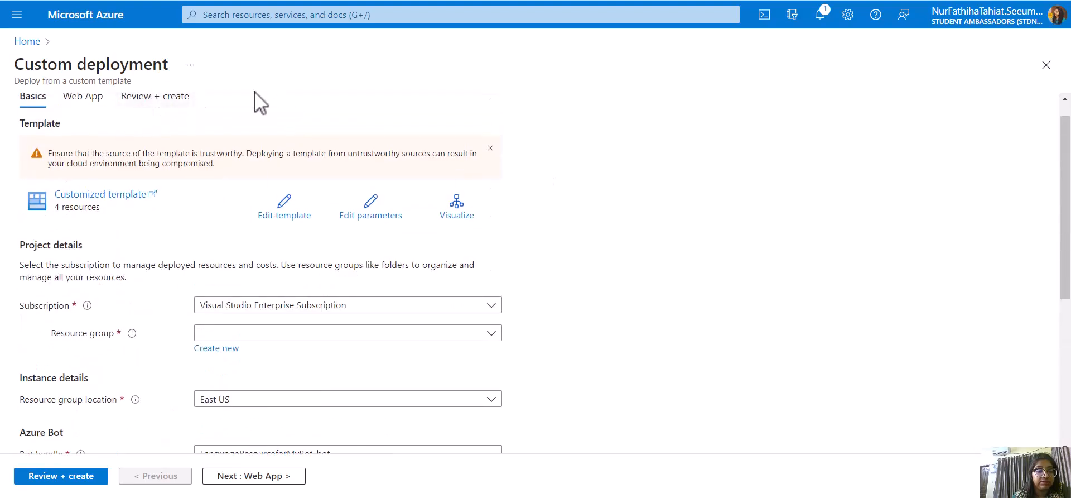
{"action": "scroll", "coordinate": [251, 111], "scroll_direction": "down", "scroll_amount": 3}
{"action": "left_click", "coordinate": [241, 195]}
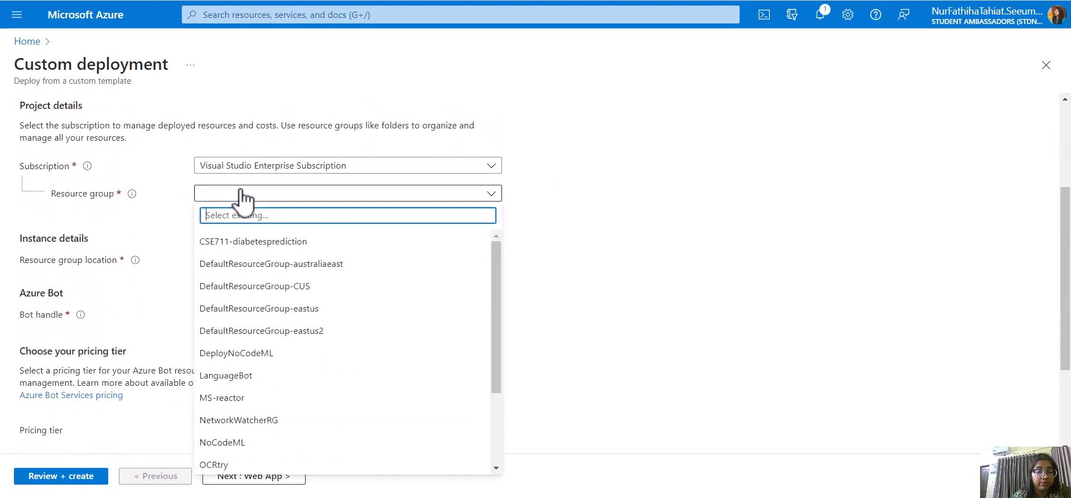
{"action": "left_click", "coordinate": [244, 376]}
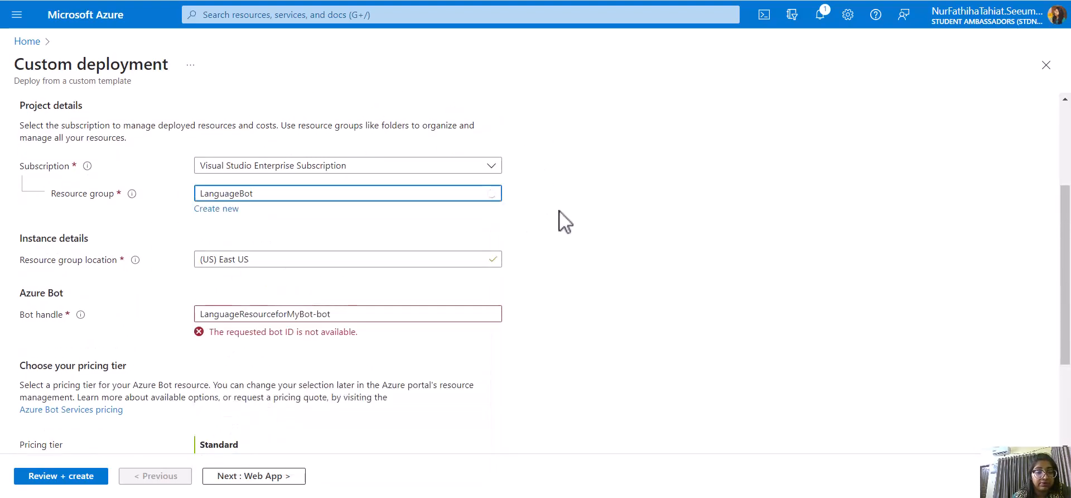
- Set the Azure Bot handle to "traialbothandle" and continue to the Web App settings
{"action": "scroll", "coordinate": [298, 247], "scroll_direction": "down", "scroll_amount": 3}
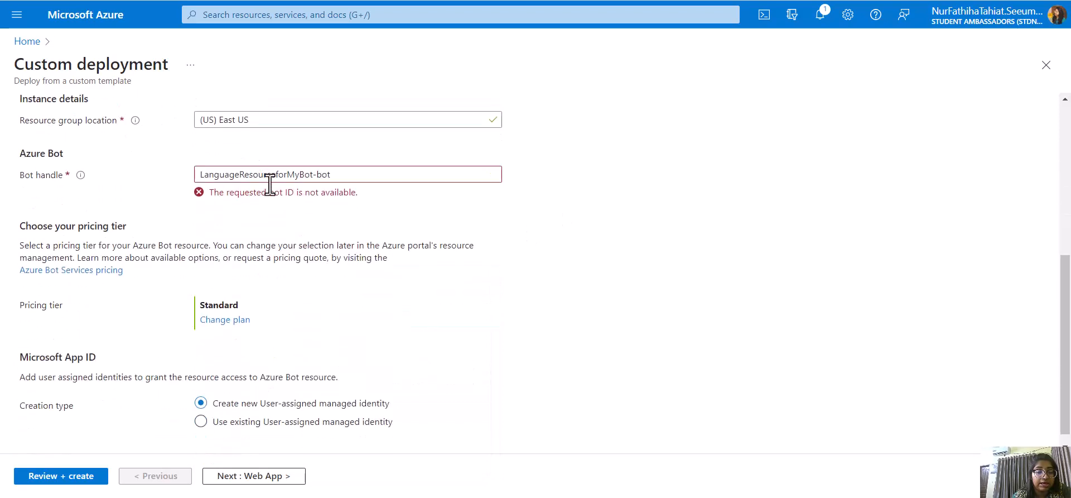
{"action": "left_click", "coordinate": [239, 174]}
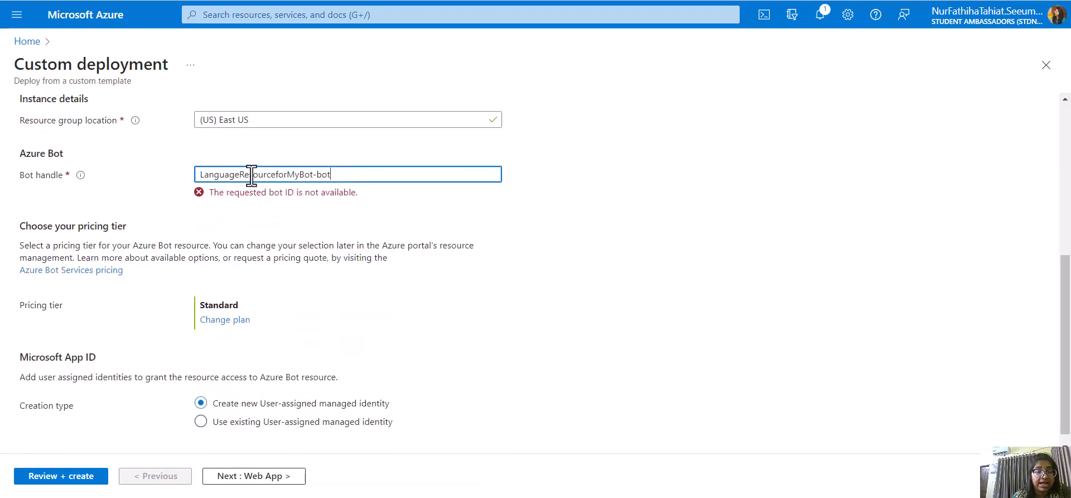
{"action": "left_click_drag", "start_coordinate": [252, 174], "coordinate": [129, 169]}
{"action": "left_click", "coordinate": [368, 174]}
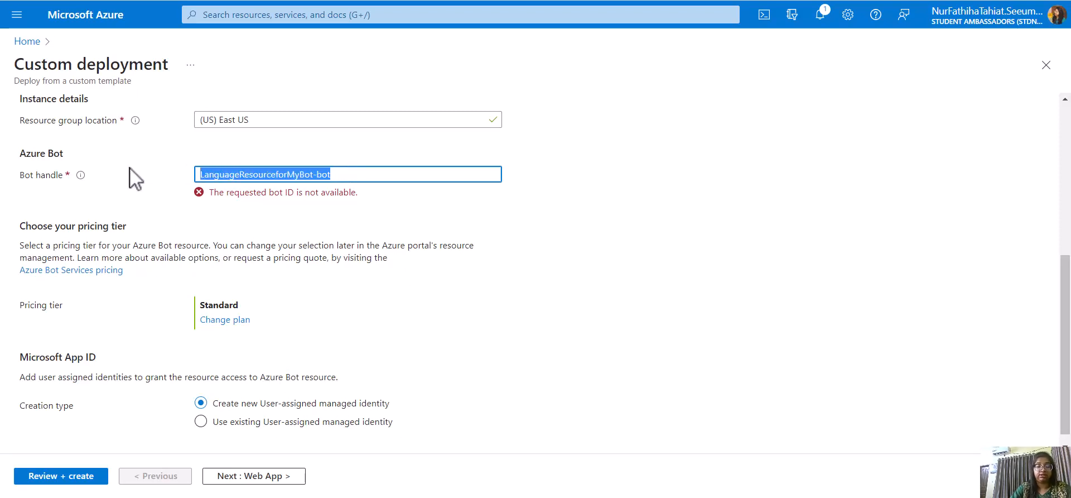
{"action": "type", "text": "traial"}
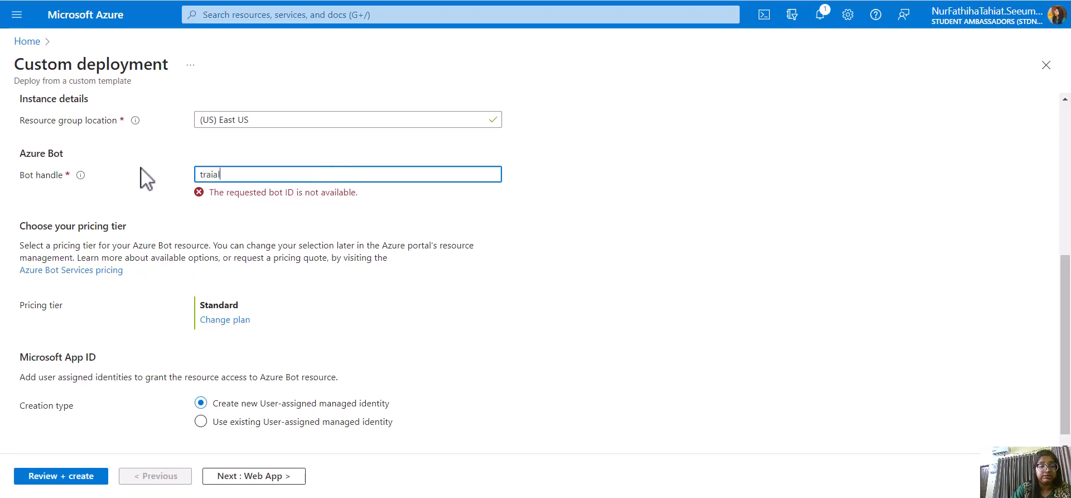
{"action": "key", "text": "BackSpace"}
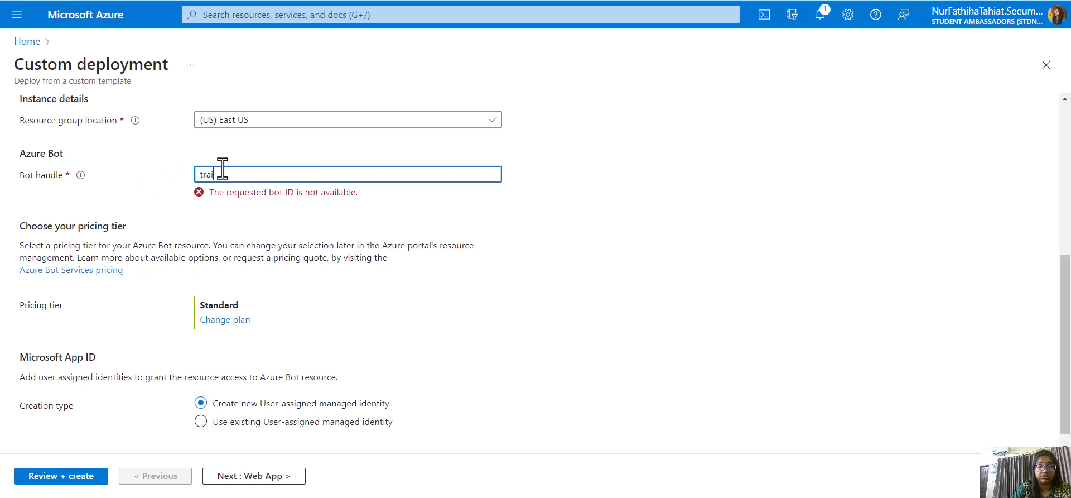
{"action": "type", "text": "lbothandle"}
{"action": "mouse_move", "coordinate": [126, 122]}
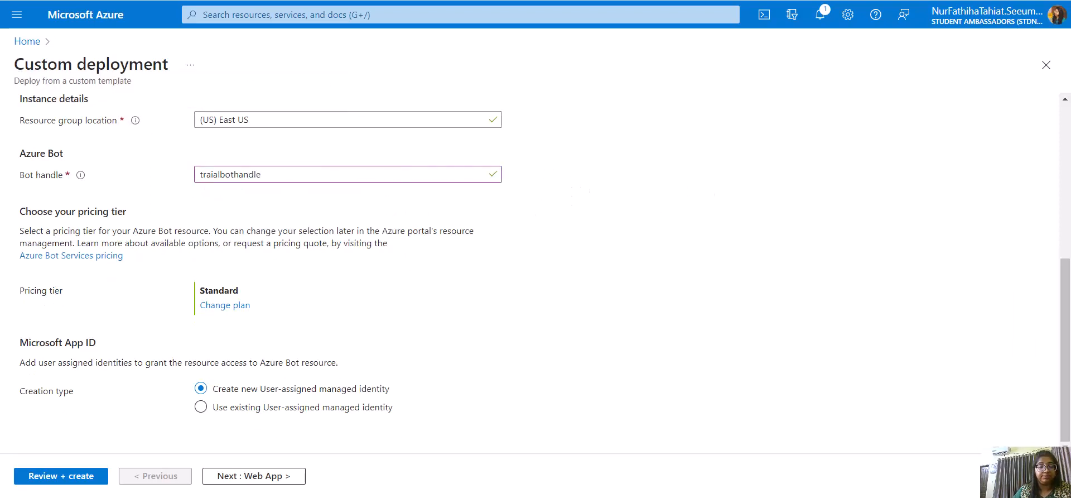
{"action": "left_click", "coordinate": [246, 475]}
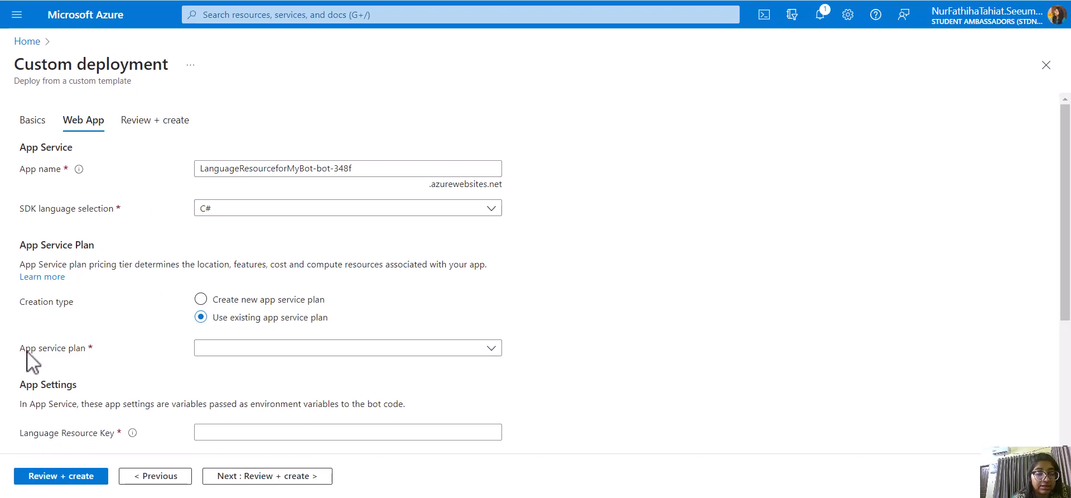
- Try the existing app service plan LanguageResourceforMyBot-serverfarm-51e475, and switch the creation type to a new app service plan
{"action": "left_click", "coordinate": [261, 348]}
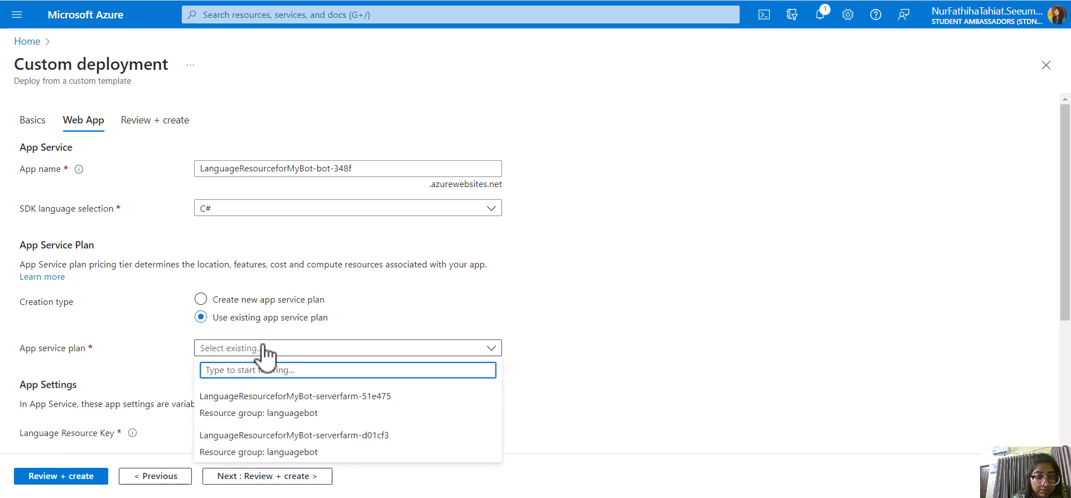
{"action": "left_click", "coordinate": [268, 414]}
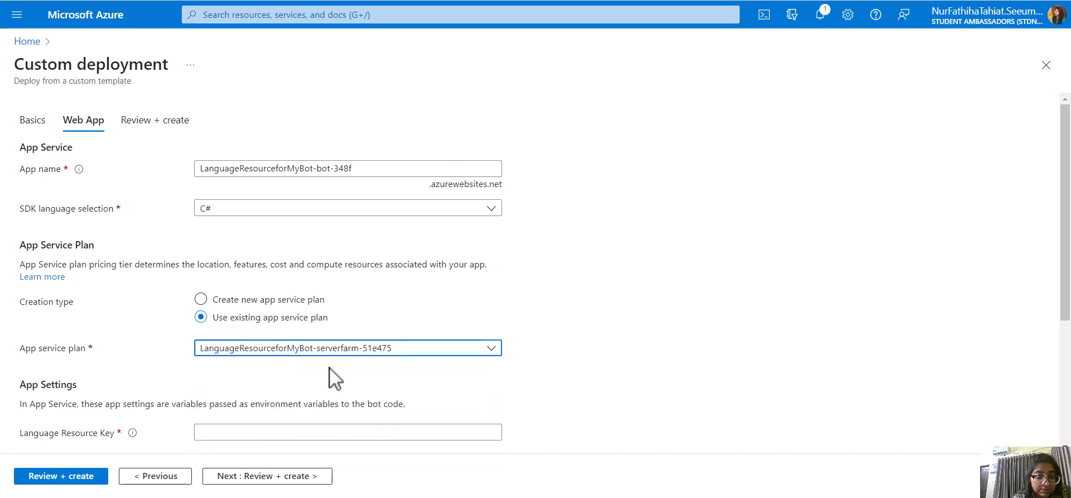
{"action": "scroll", "coordinate": [577, 318], "scroll_direction": "down", "scroll_amount": 3}
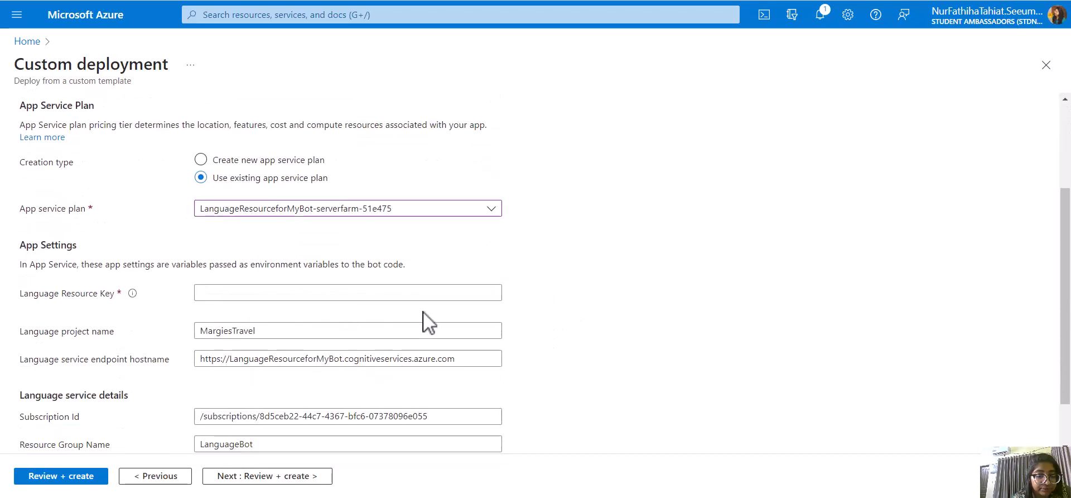
{"action": "left_click", "coordinate": [270, 291]}
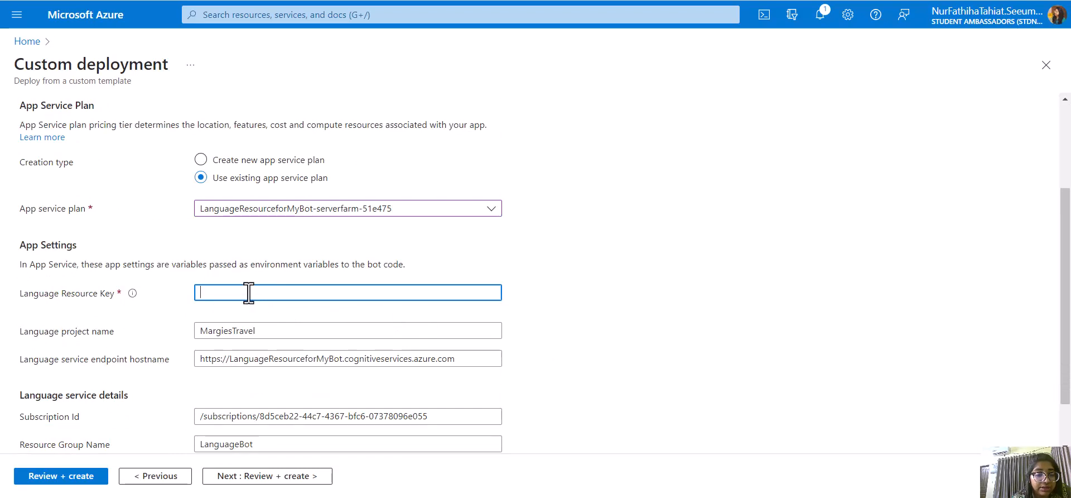
{"action": "left_click", "coordinate": [201, 160]}
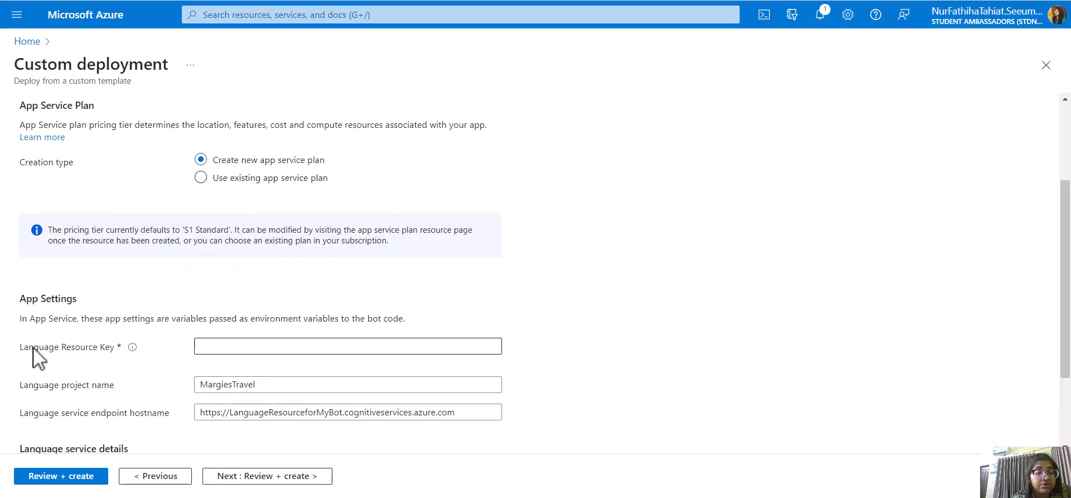
- Copy KEY 1 from the Keys and Endpoint page of the LanguageResourceforMyBot language resource in the LanguageBot resource group
{"action": "left_click_drag", "start_coordinate": [21, 346], "coordinate": [114, 349]}
{"action": "left_click", "coordinate": [89, 348]}
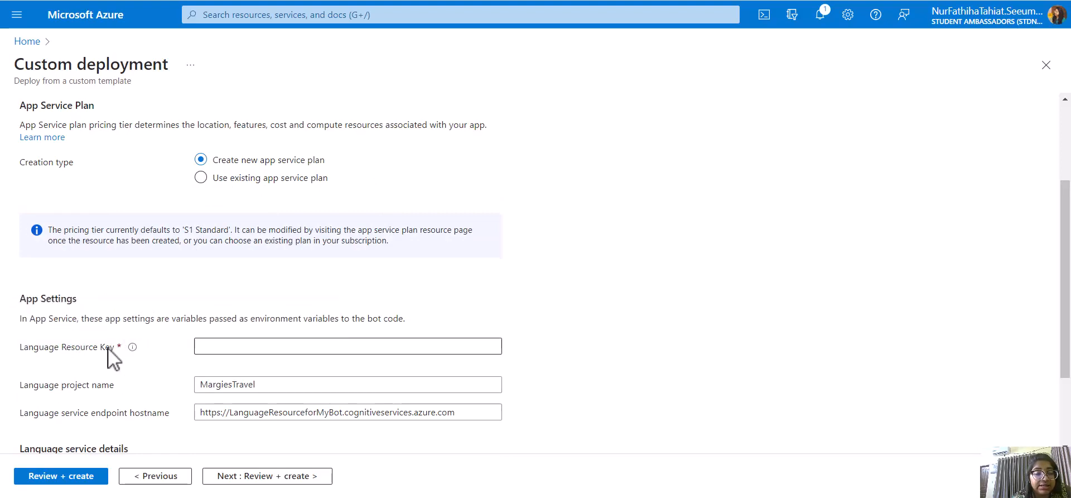
{"action": "left_click", "coordinate": [223, 346]}
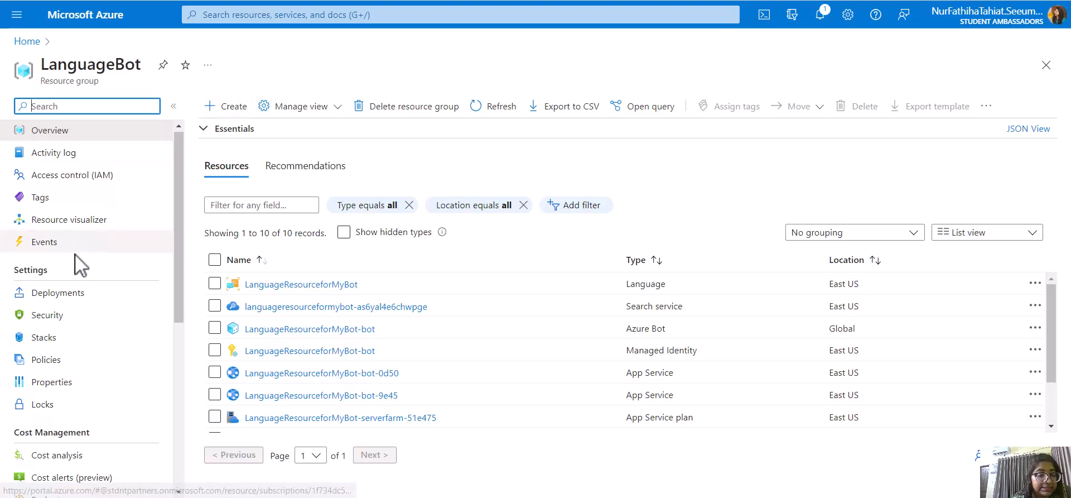
{"action": "scroll", "coordinate": [77, 263], "scroll_direction": "down", "scroll_amount": 3}
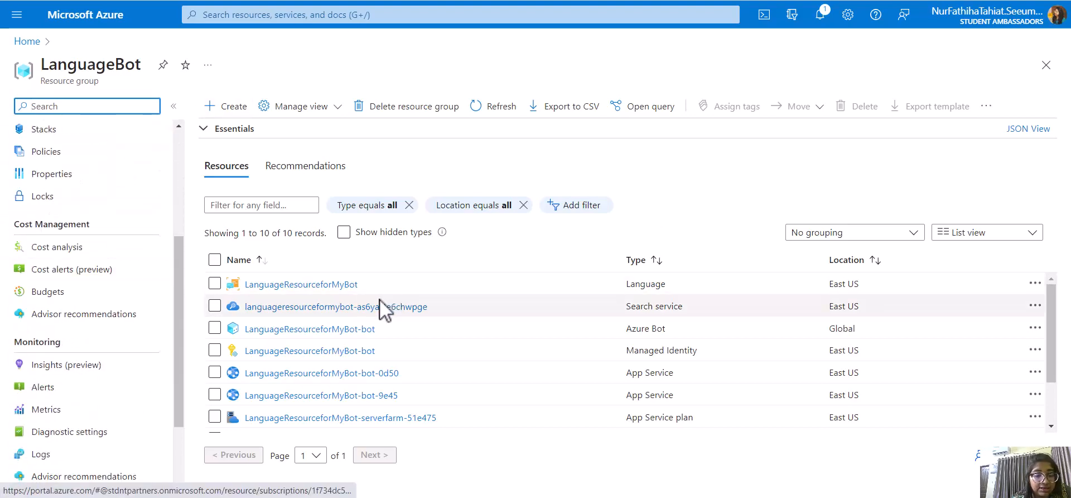
{"action": "left_click", "coordinate": [342, 286]}
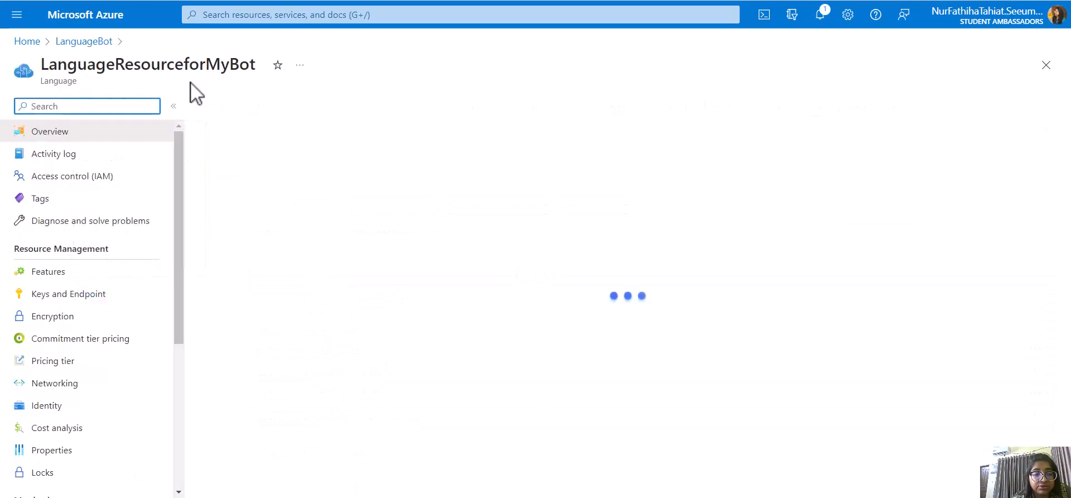
{"action": "scroll", "coordinate": [121, 269], "scroll_direction": "down", "scroll_amount": 1}
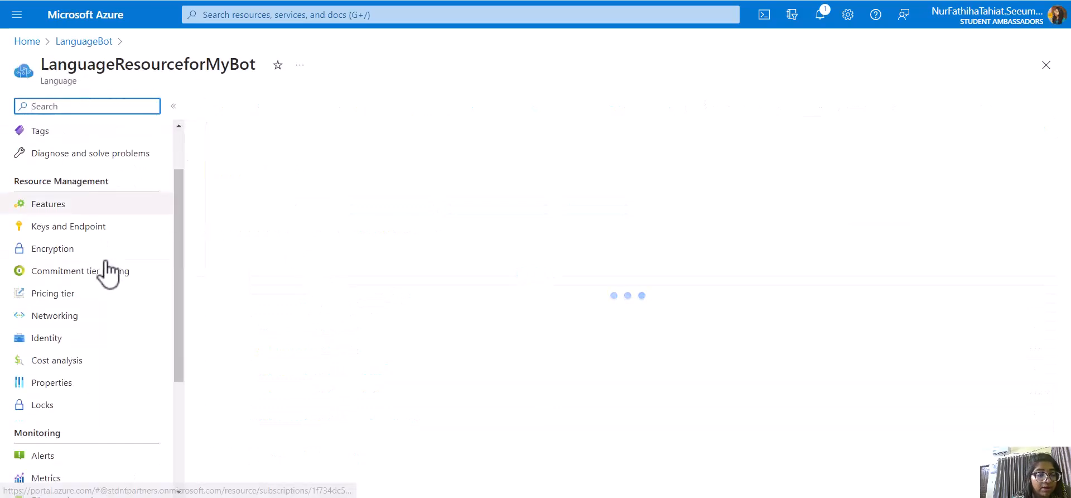
{"action": "left_click", "coordinate": [87, 224]}
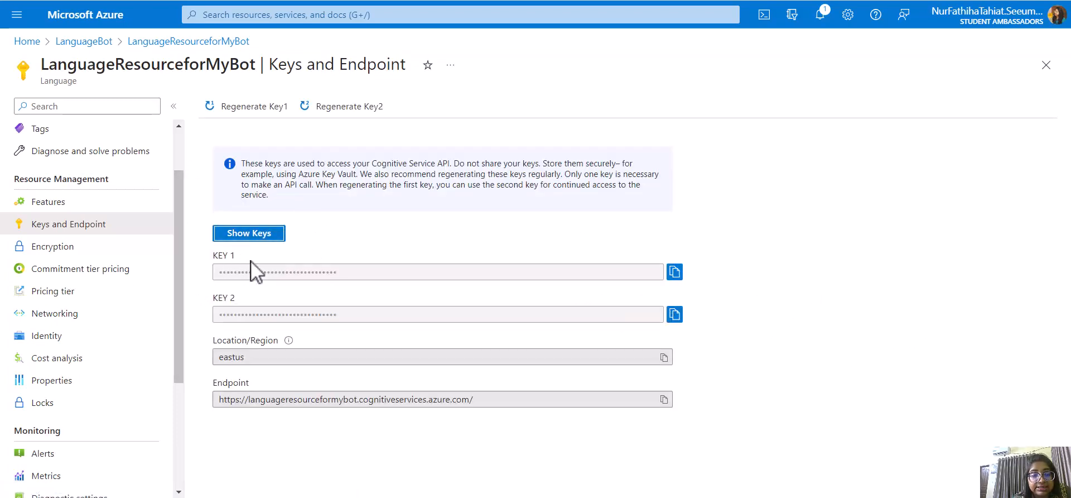
{"action": "left_click", "coordinate": [674, 272]}
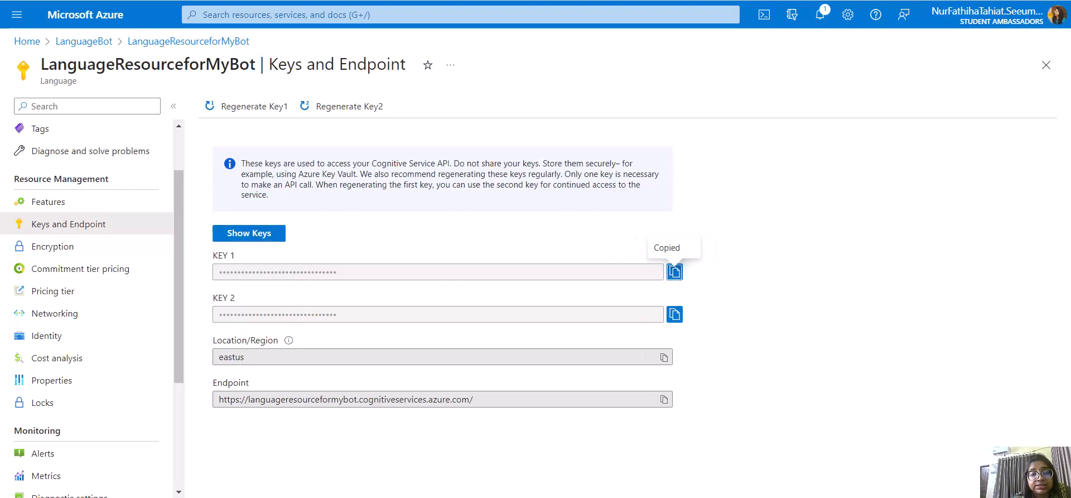
- Paste the language resource key into the custom deployment's app settings and continue to Review + create
{"action": "key", "text": "alt+Tab"}
{"action": "key", "text": "ctrl+v"}
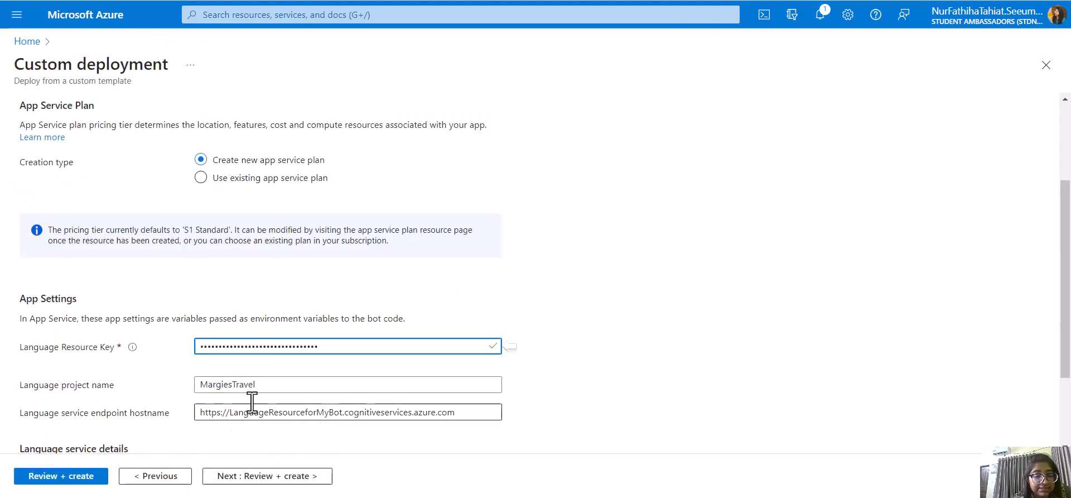
{"action": "scroll", "coordinate": [308, 378], "scroll_direction": "down", "scroll_amount": 2}
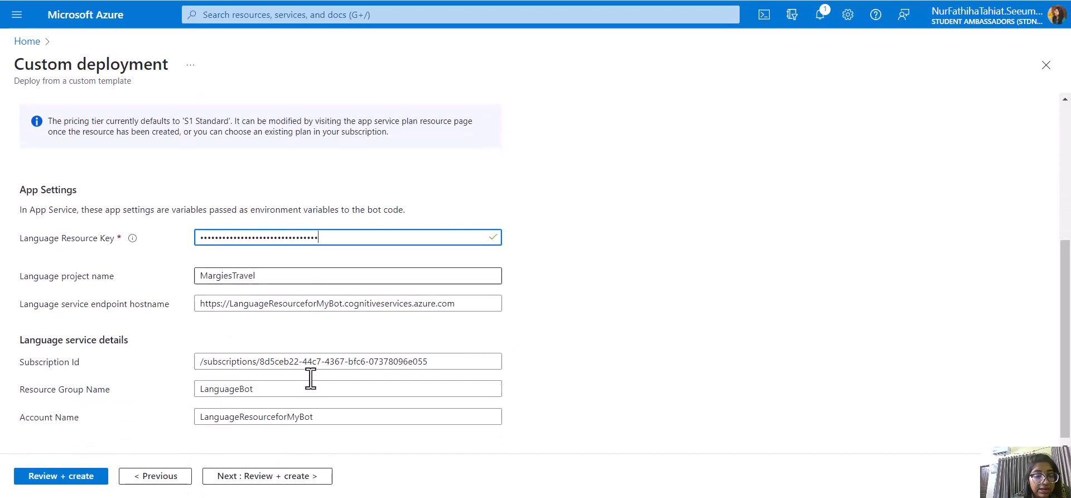
{"action": "left_click", "coordinate": [290, 477]}
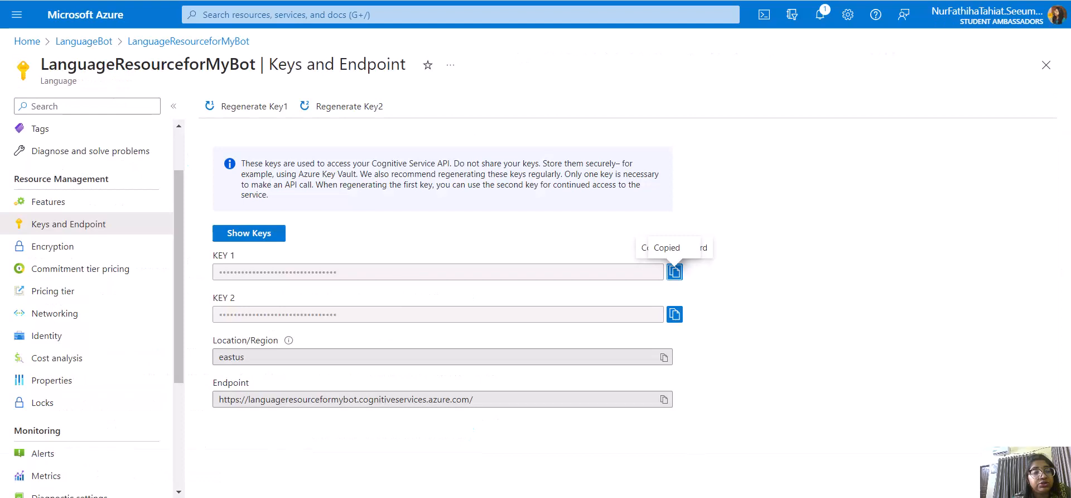
- Open the existing Azure Bot LanguageResourceforMyBot-bot from the recent resources
{"action": "left_click", "coordinate": [67, 42]}
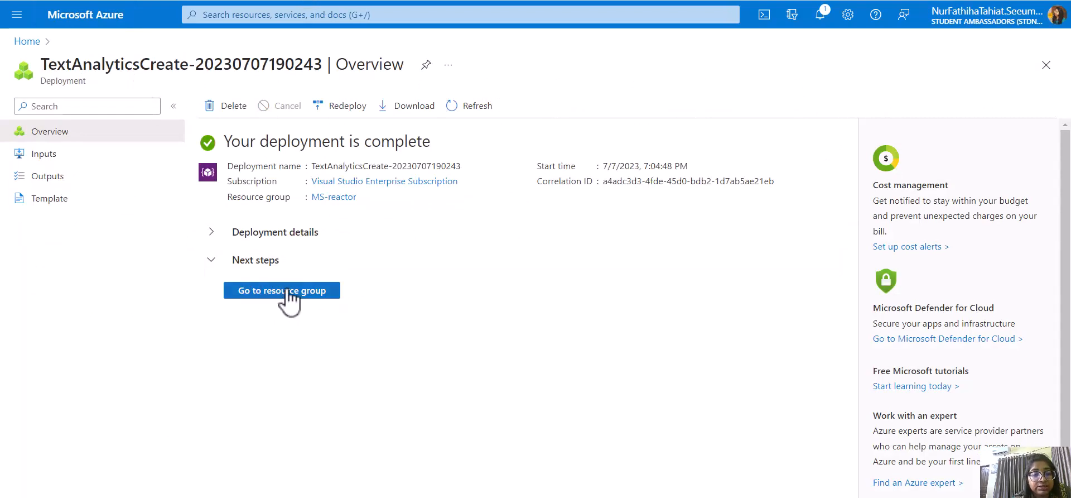
{"action": "left_click", "coordinate": [289, 296]}
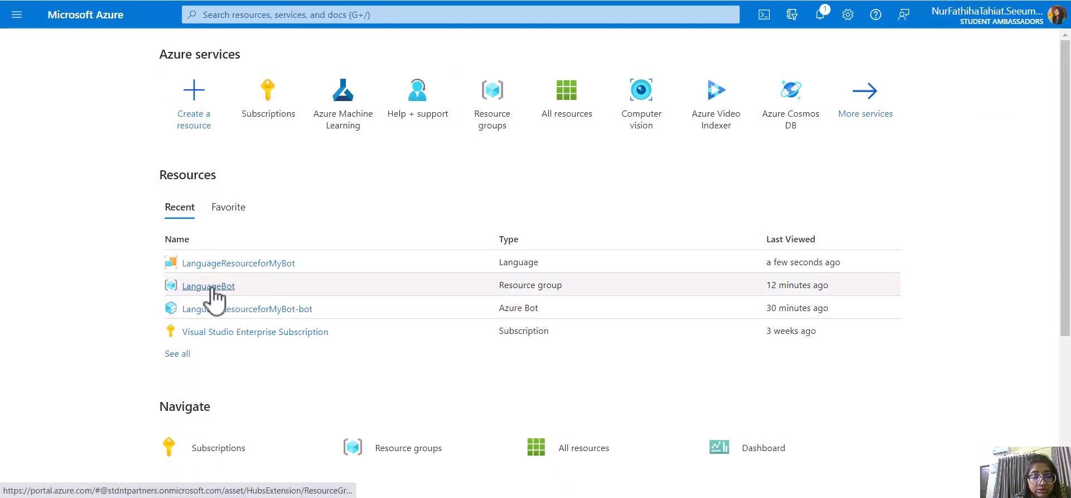
{"action": "left_click", "coordinate": [266, 312]}
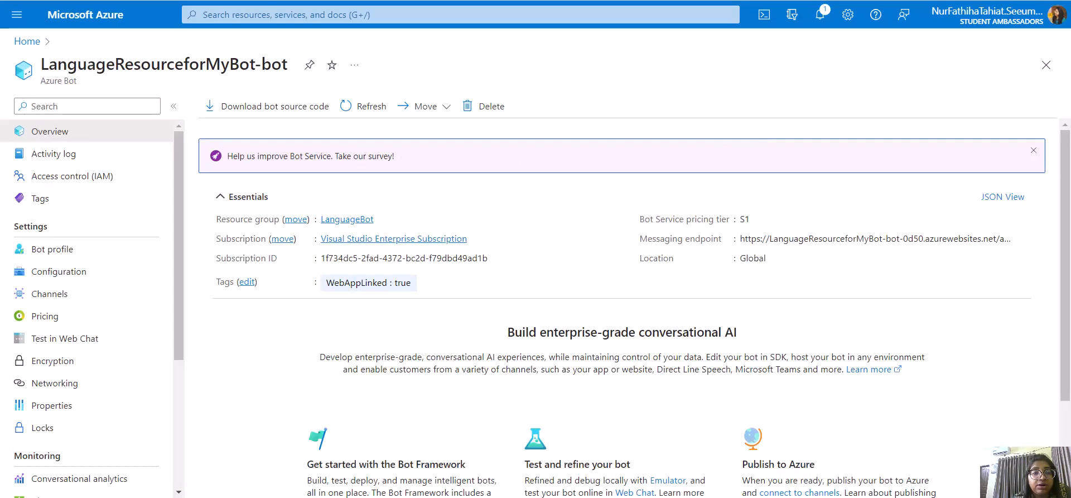
- Return to the custom deployment's review page and submit it to create the bot's resources
{"action": "left_click", "coordinate": [162, 0]}
{"action": "left_click", "coordinate": [161, 0]}
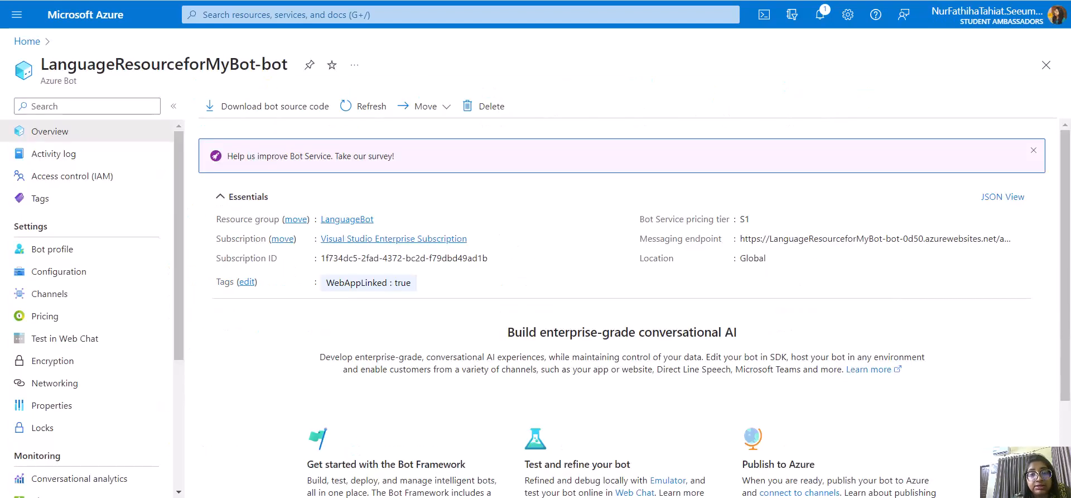
{"action": "left_click", "coordinate": [190, 0]}
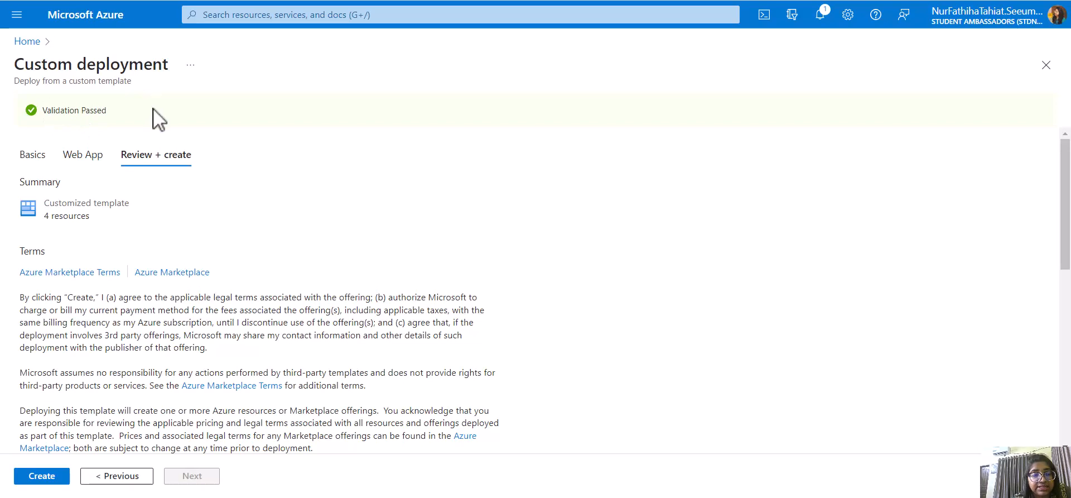
{"action": "left_click", "coordinate": [43, 477]}
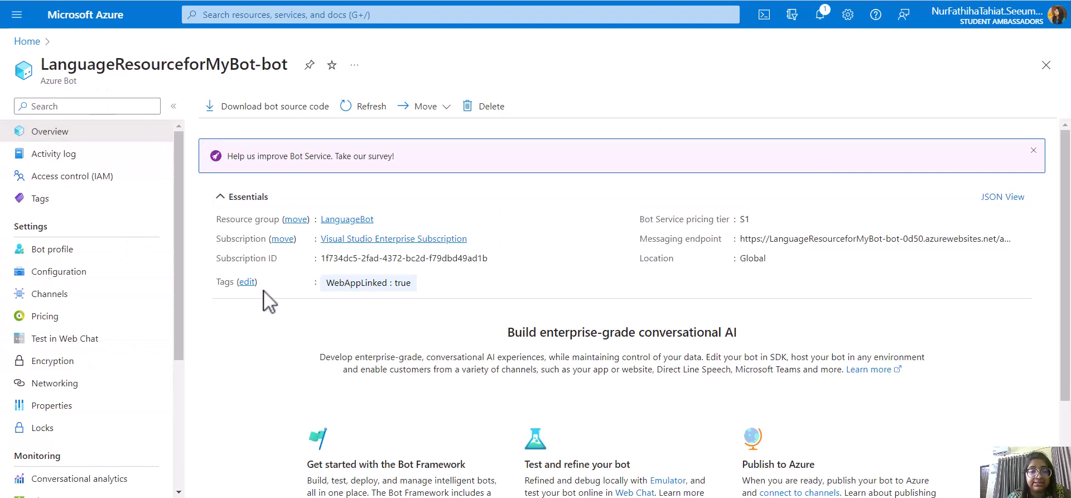
- Examine the overview of LanguageResourceforMyBot-bot and its bot profile, including the custom icon and display name settings
{"action": "scroll", "coordinate": [507, 266], "scroll_direction": "down", "scroll_amount": 2}
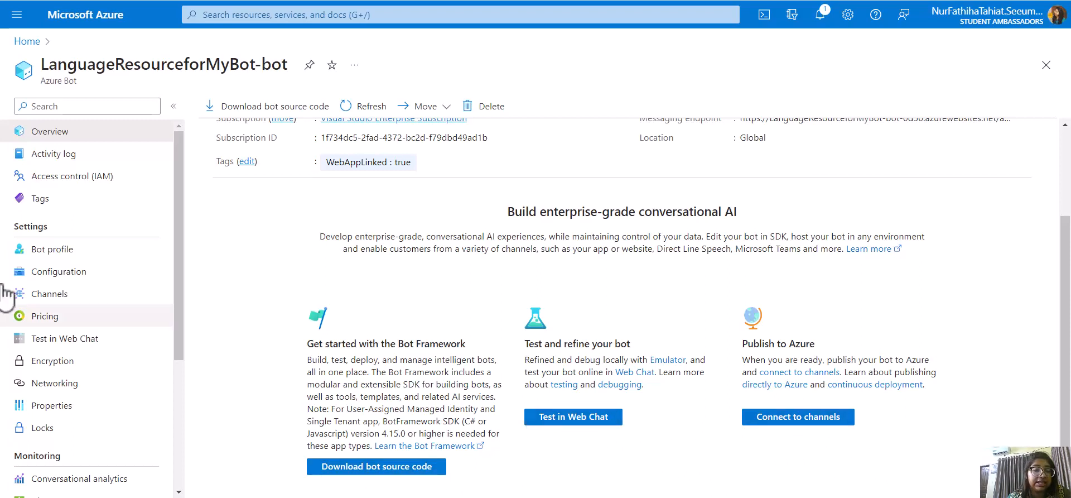
{"action": "left_click", "coordinate": [69, 256]}
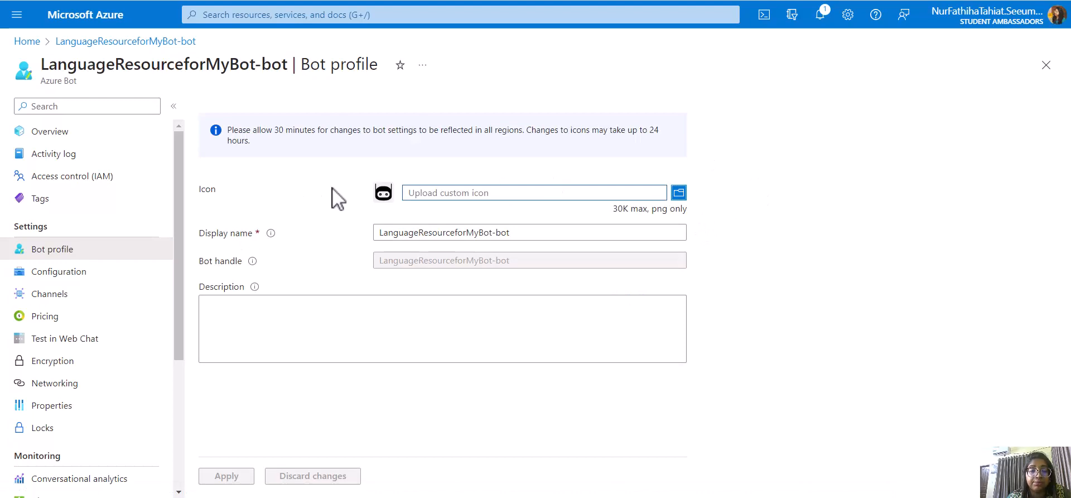
{"action": "left_click", "coordinate": [472, 191]}
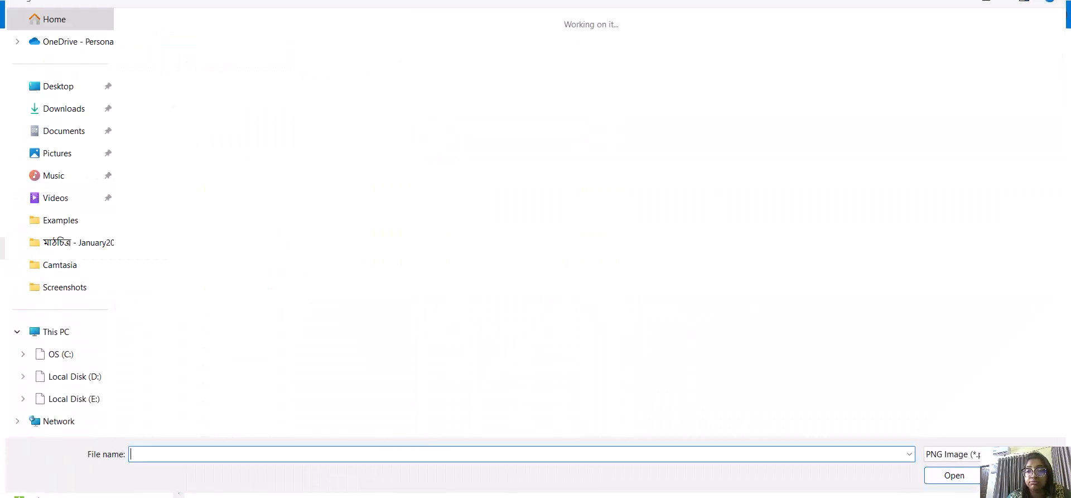
{"action": "left_click", "coordinate": [1016, 475]}
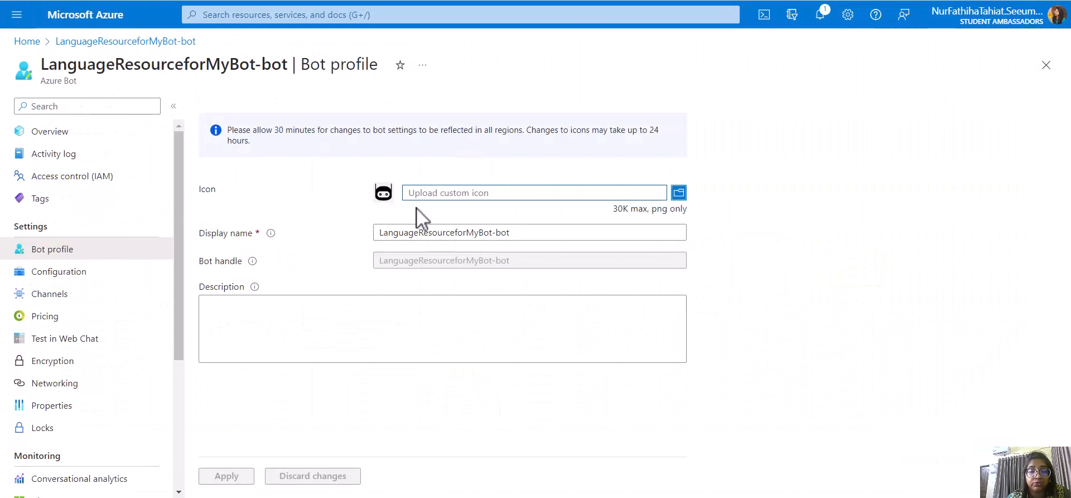
{"action": "left_click", "coordinate": [432, 232]}
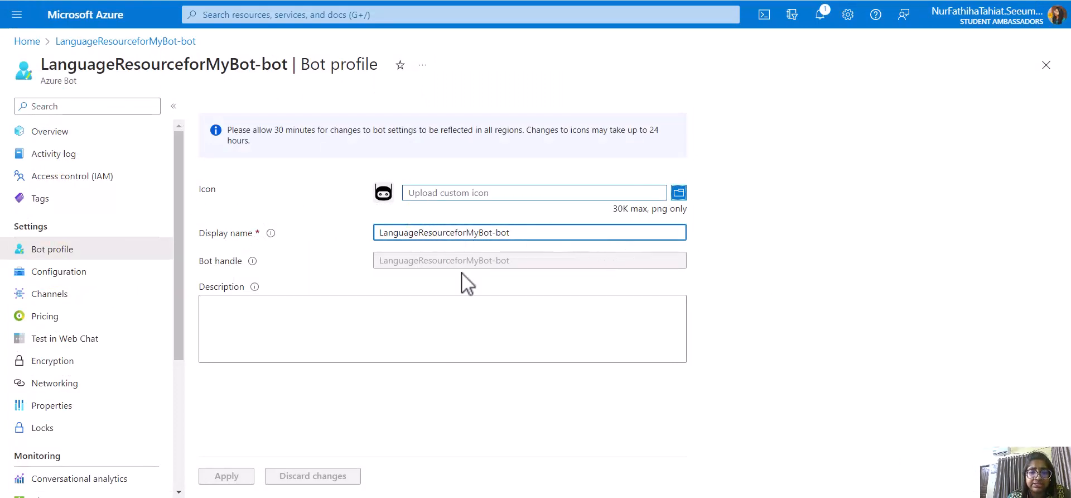
- Open the bot's web chat test, send the message "hello" and check the reply
{"action": "left_click", "coordinate": [147, 339]}
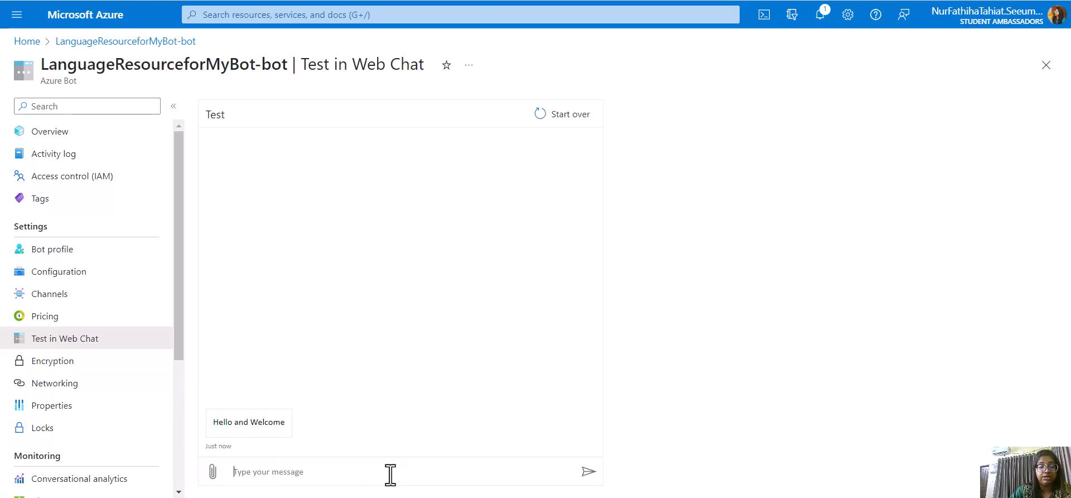
{"action": "type", "text": "hello"}
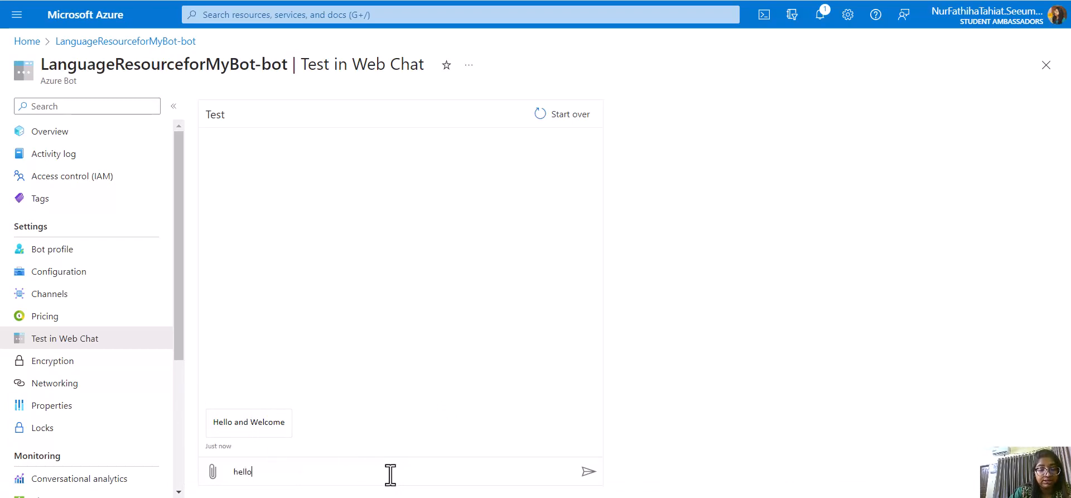
{"action": "key", "text": "Return"}
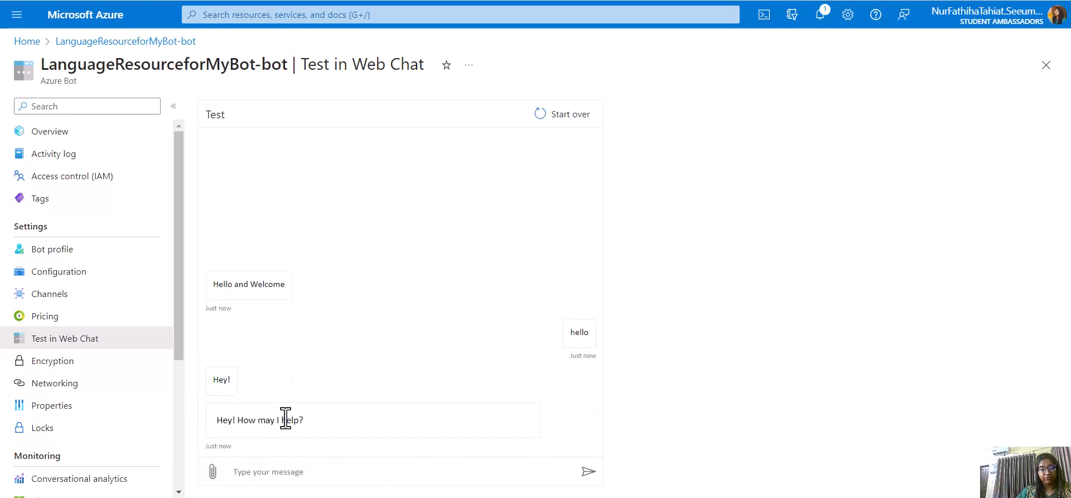
{"action": "left_click_drag", "start_coordinate": [326, 422], "coordinate": [214, 431]}
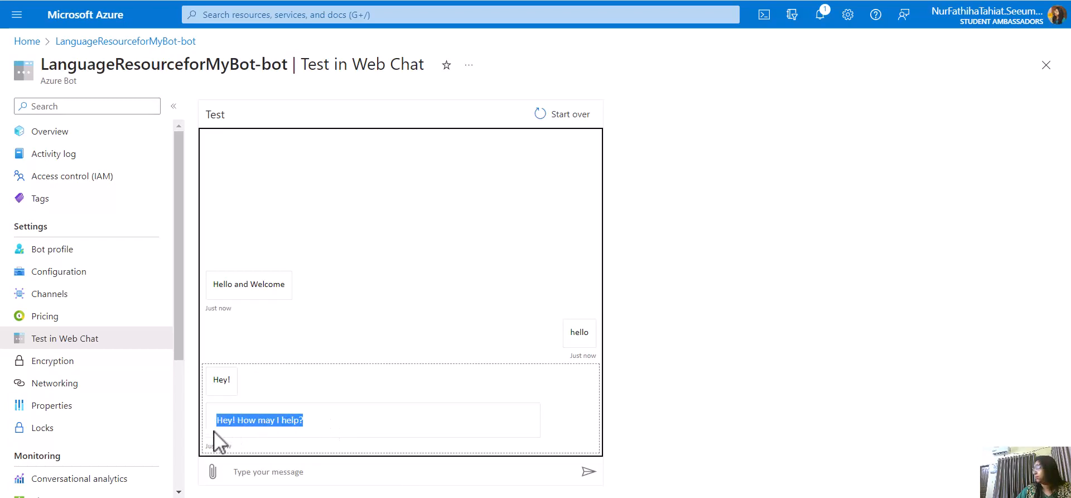
{"action": "left_click", "coordinate": [245, 423]}
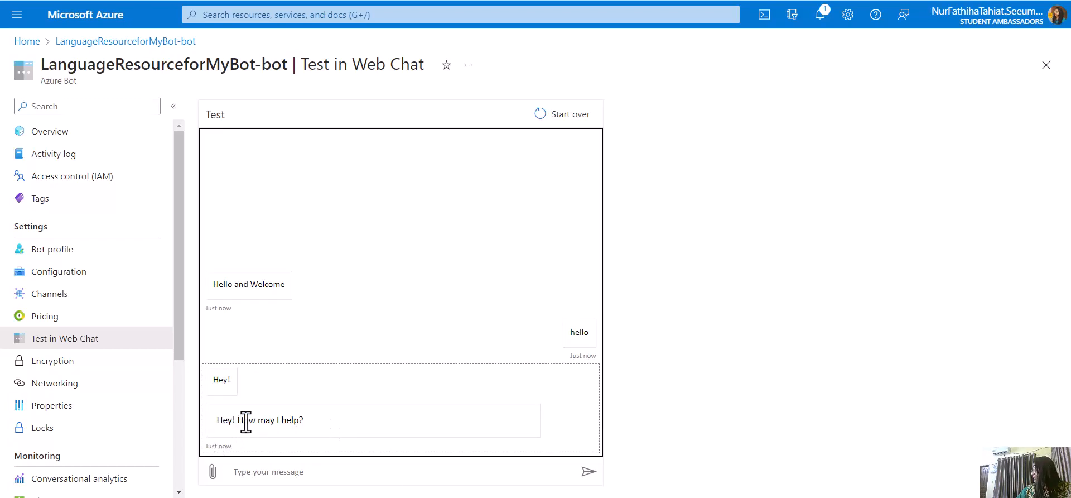
- Ask the bot "what services do you provide?" in the web chat test
{"action": "left_click", "coordinate": [344, 473]}
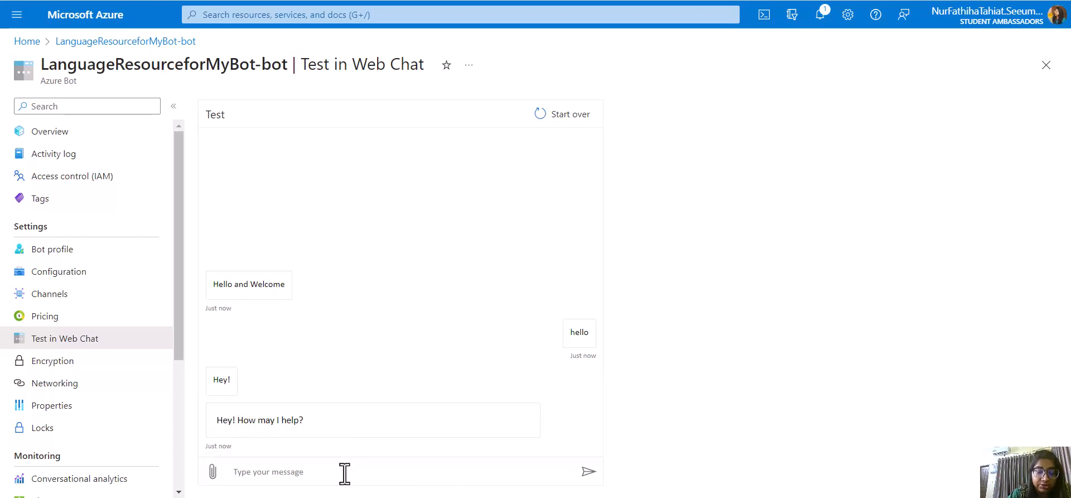
{"action": "type", "text": "what services do you pro"}
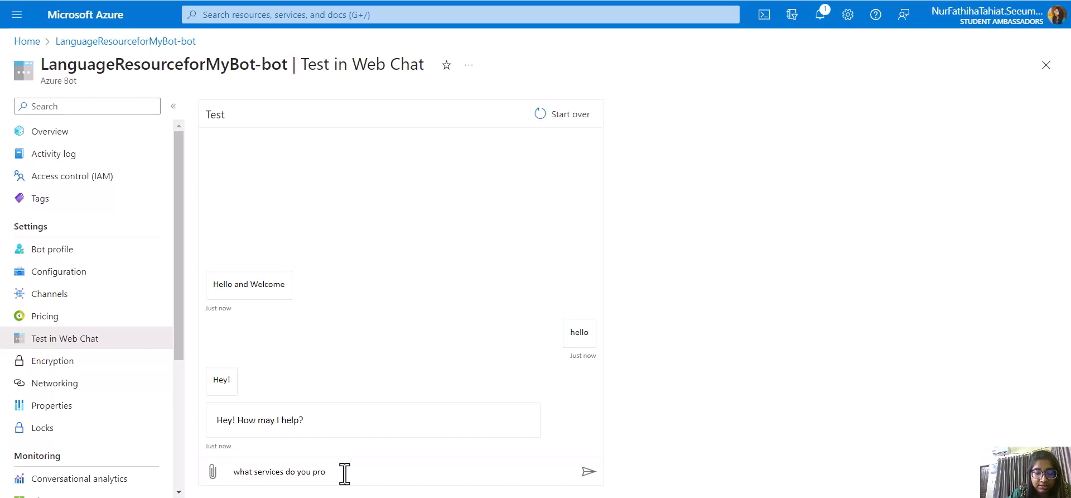
{"action": "type", "text": "?"}
{"action": "key", "text": "Return"}
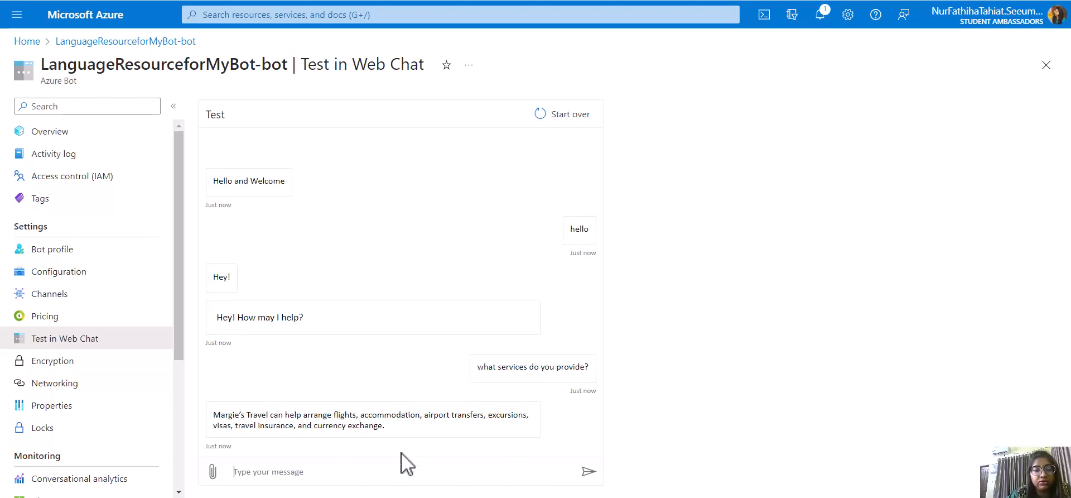
- Send "help me to book a flight" in the web chat test and review the contact details in the reply
{"action": "left_click", "coordinate": [426, 469]}
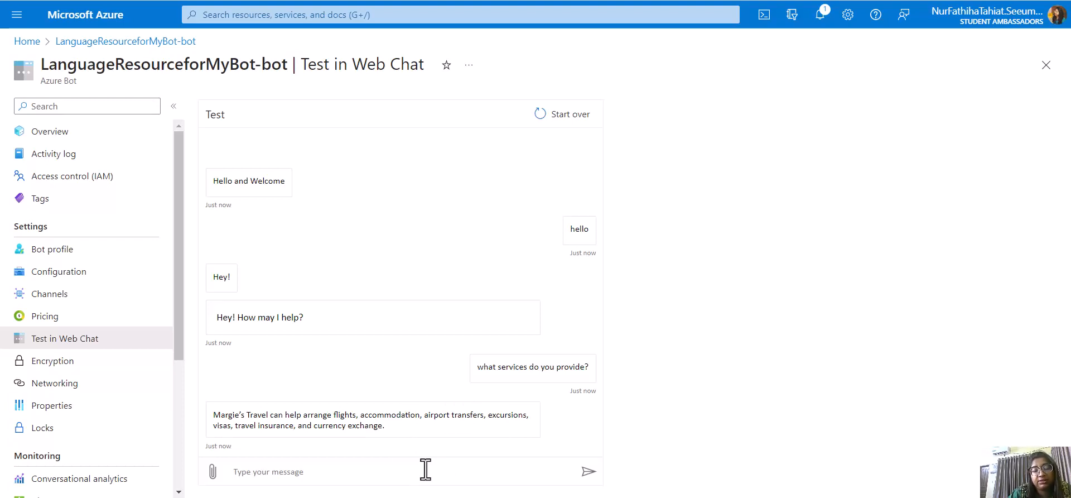
{"action": "type", "text": "help me"}
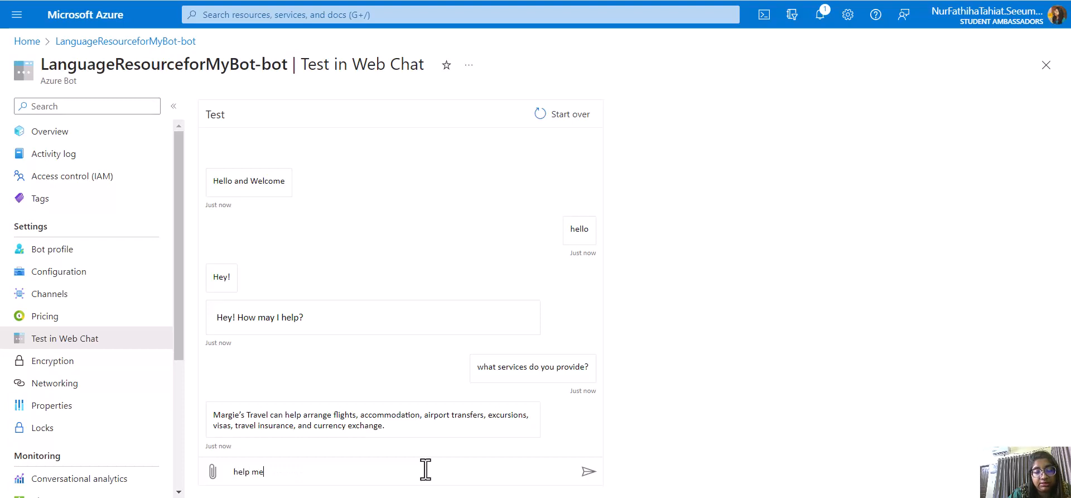
{"action": "type", "text": " to book a fli"}
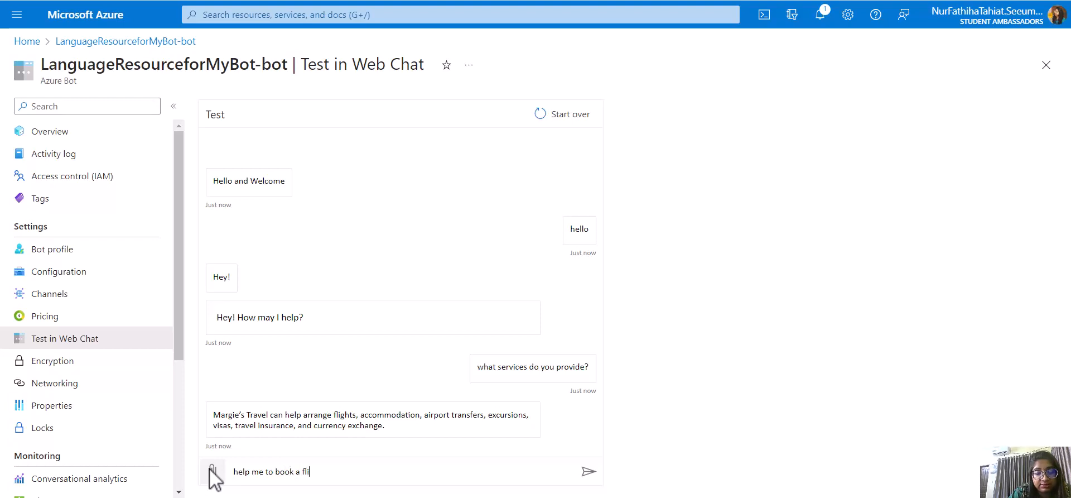
{"action": "type", "text": "ght"}
{"action": "key", "text": "Return"}
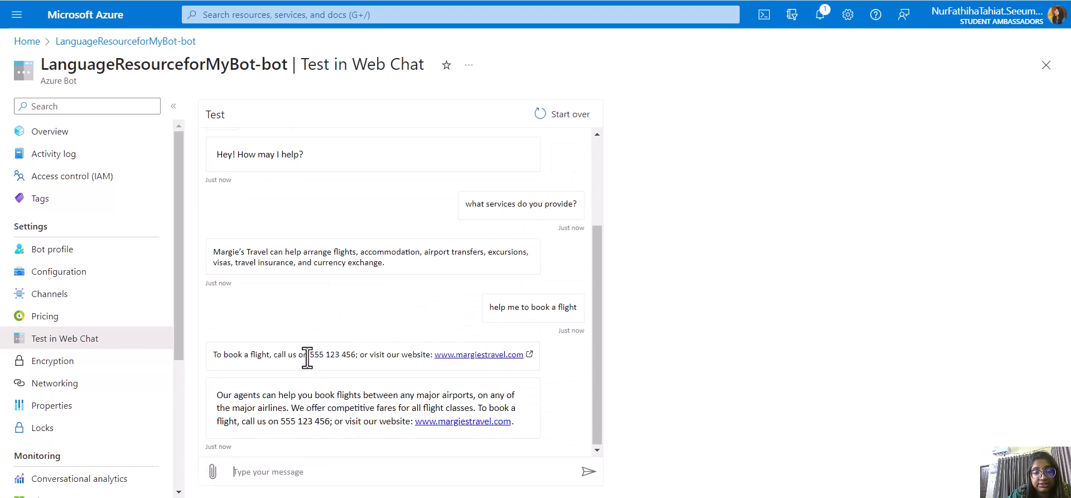
{"action": "left_click_drag", "start_coordinate": [308, 354], "coordinate": [372, 354]}
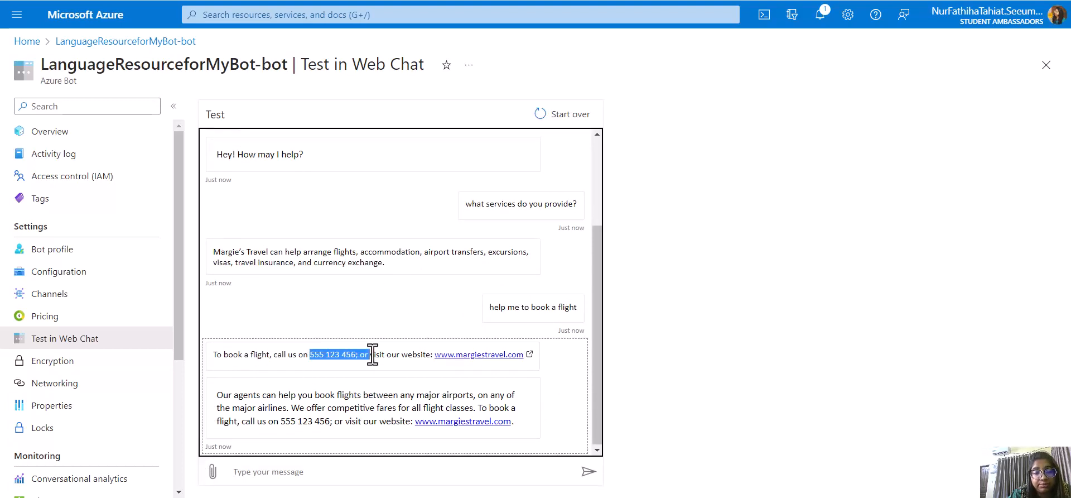
{"action": "left_click", "coordinate": [372, 354]}
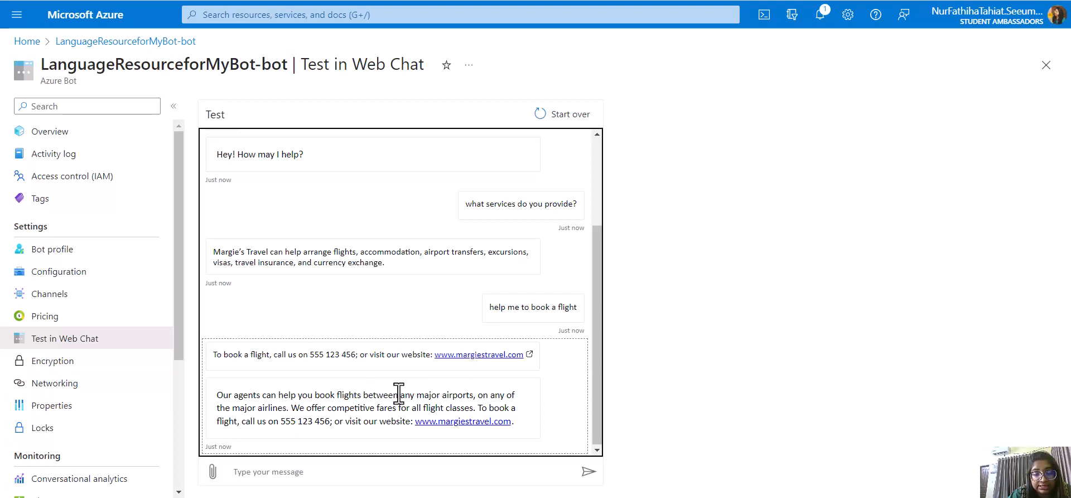
- Send "cancel my reservation" in the web chat test and review the bot's cancellation reply
{"action": "left_click_drag", "start_coordinate": [399, 394], "coordinate": [520, 394]}
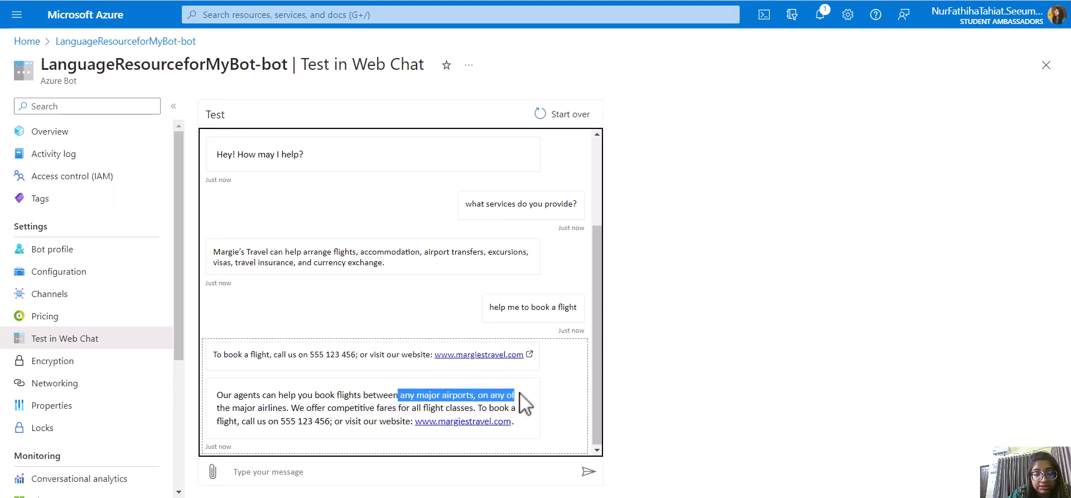
{"action": "left_click", "coordinate": [520, 392]}
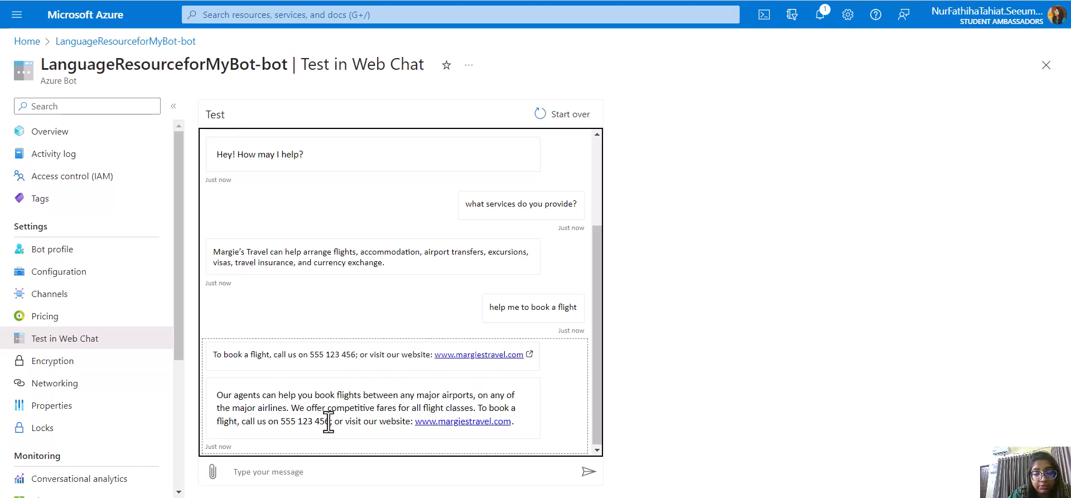
{"action": "left_click", "coordinate": [350, 477]}
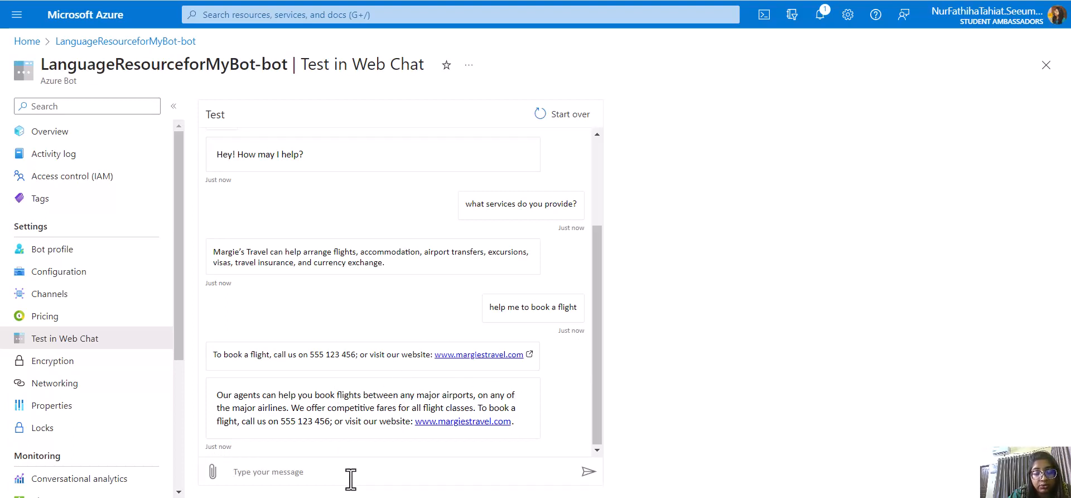
{"action": "type", "text": "cancel my reser"}
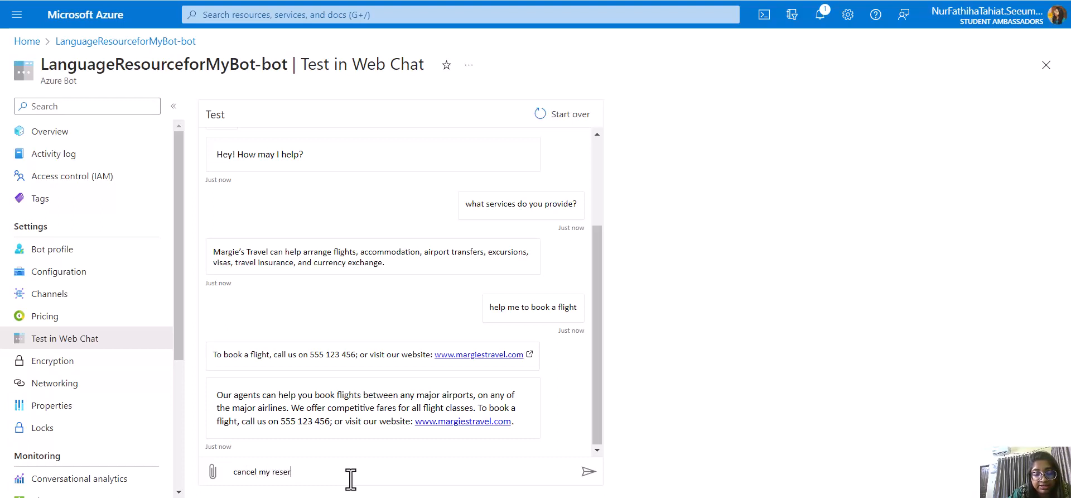
{"action": "type", "text": "vation"}
{"action": "key", "text": "Return"}
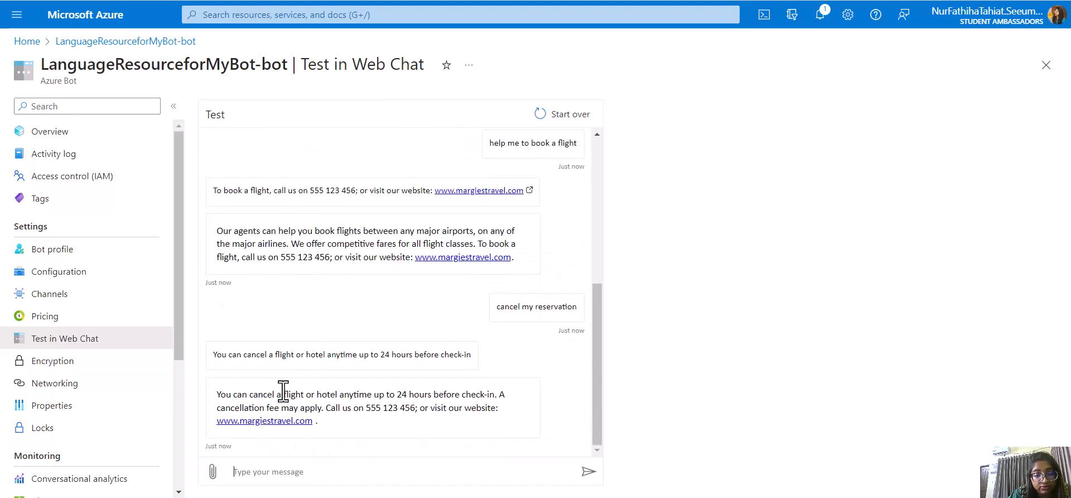
{"action": "left_click", "coordinate": [248, 357]}
{"action": "left_click_drag", "start_coordinate": [248, 357], "coordinate": [443, 352]}
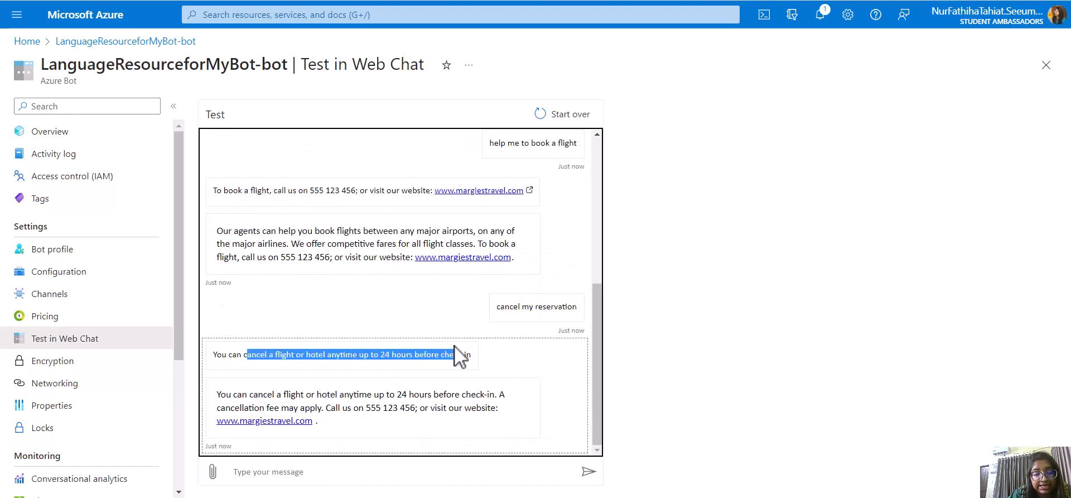
{"action": "left_click", "coordinate": [457, 354]}
- Send "Thanks" to the bot in the web chat test and review its reply
{"action": "left_click", "coordinate": [357, 474]}
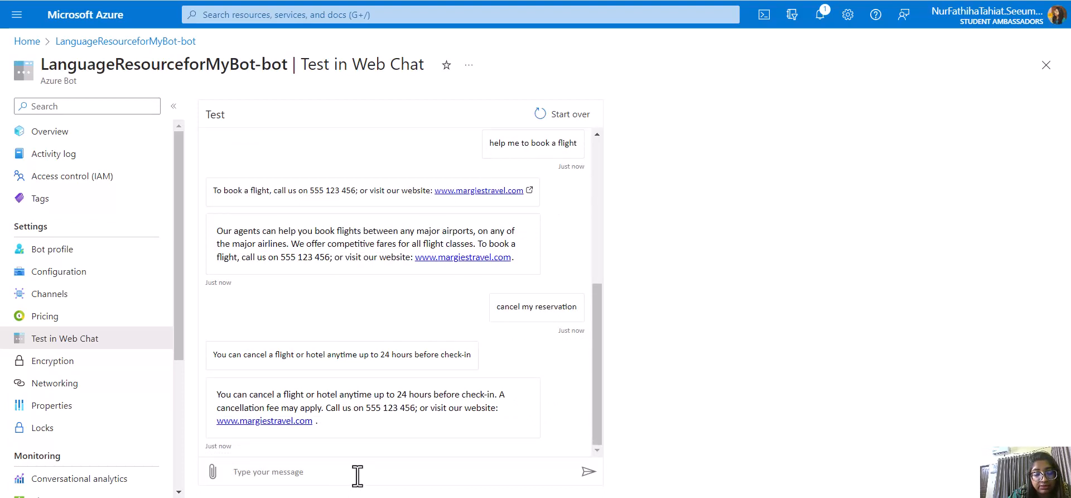
{"action": "type", "text": "g"}
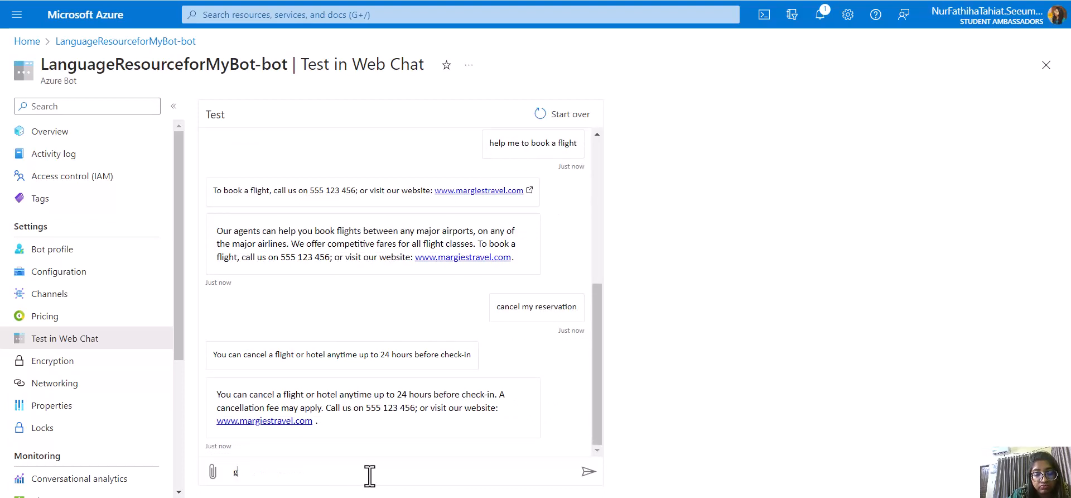
{"action": "key", "text": "BackSpace"}
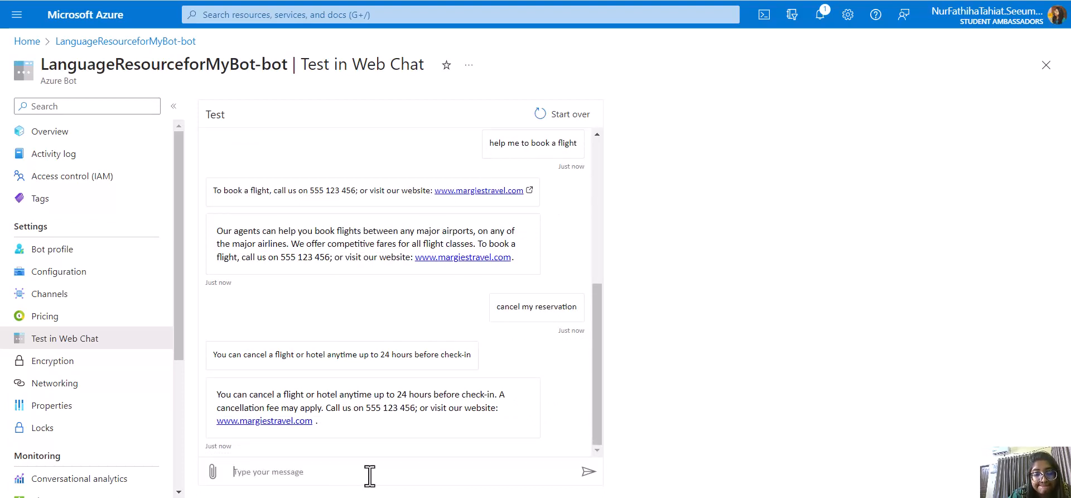
{"action": "type", "text": "T"}
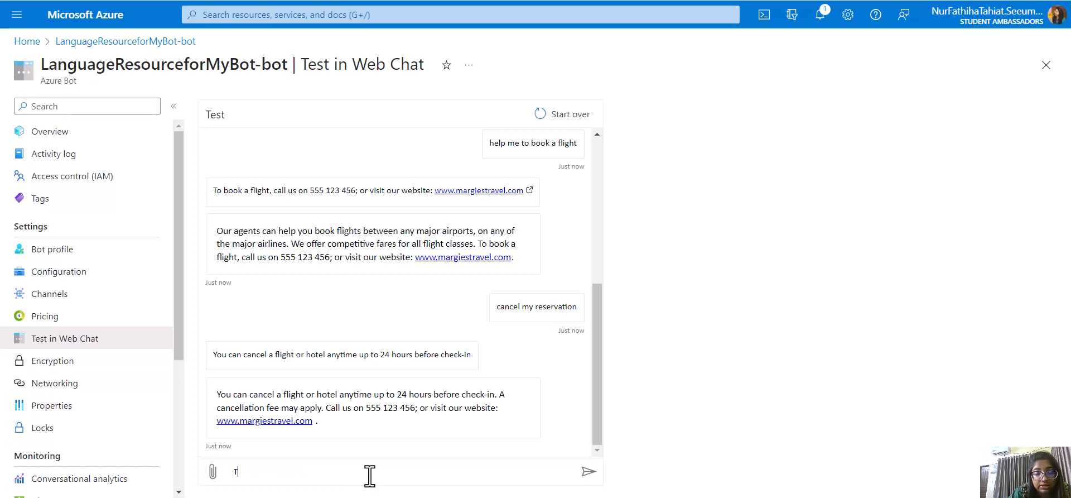
{"action": "type", "text": "hanks"}
{"action": "key", "text": "Return"}
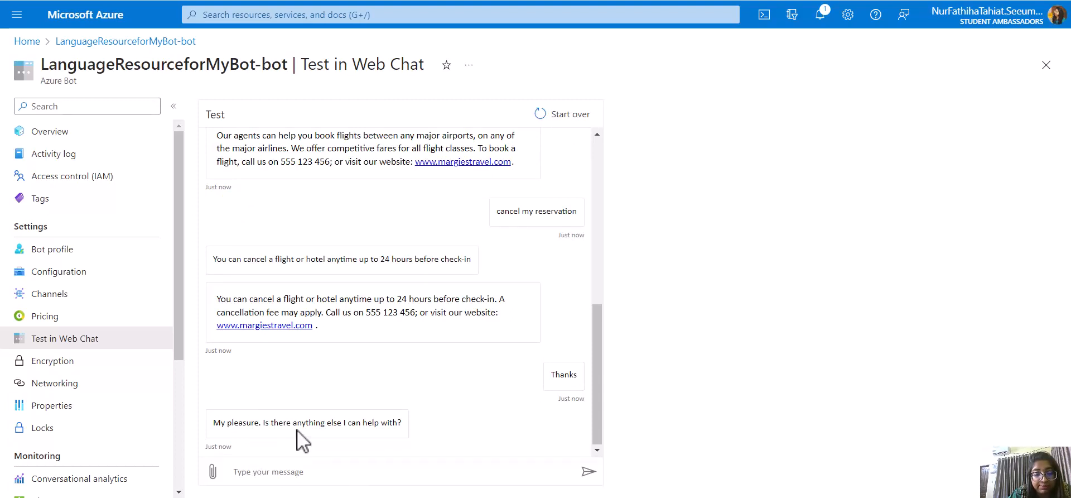
{"action": "left_click_drag", "start_coordinate": [264, 422], "coordinate": [416, 428]}
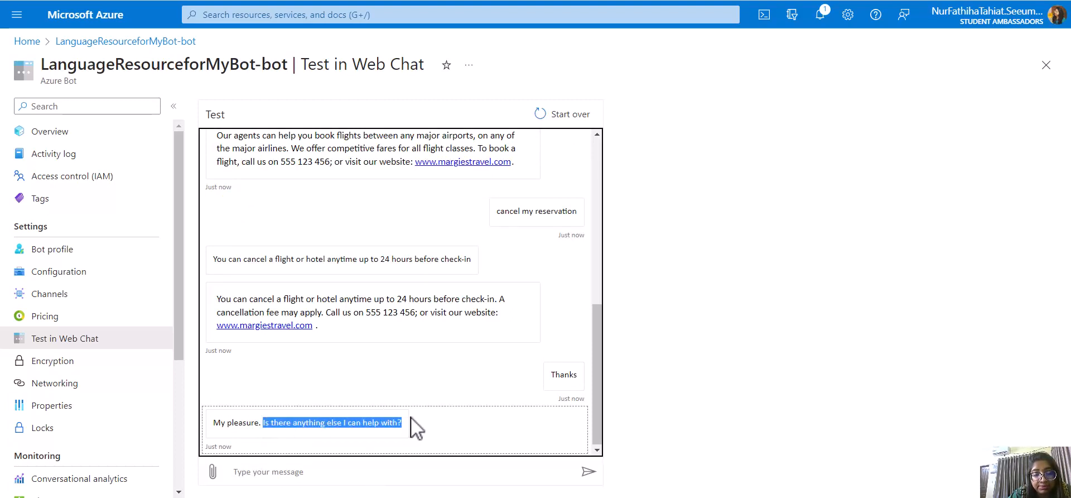
{"action": "left_click", "coordinate": [416, 427]}
- Answer the bot with "no" in the web chat test and check its response
{"action": "left_click", "coordinate": [343, 475]}
{"action": "type", "text": "n"}
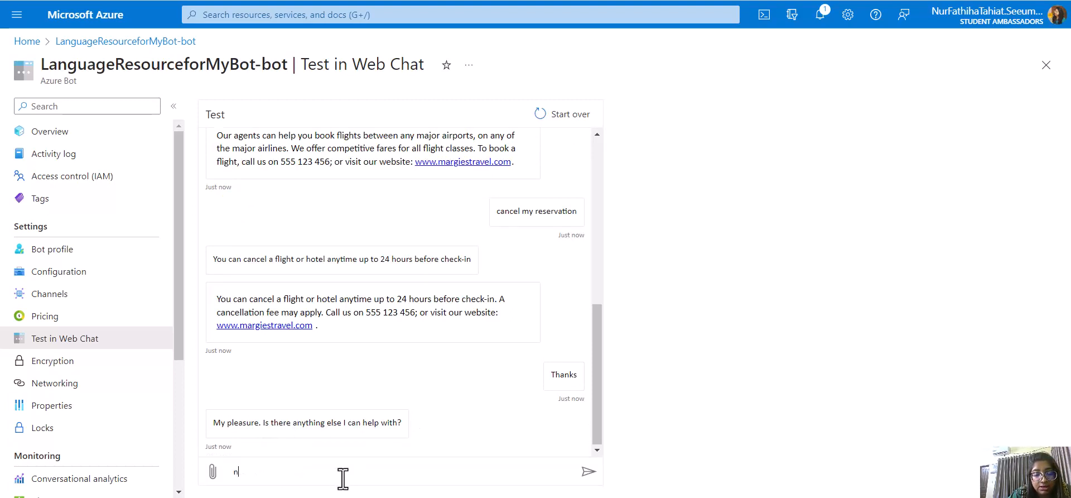
{"action": "type", "text": "o"}
{"action": "key", "text": "Return"}
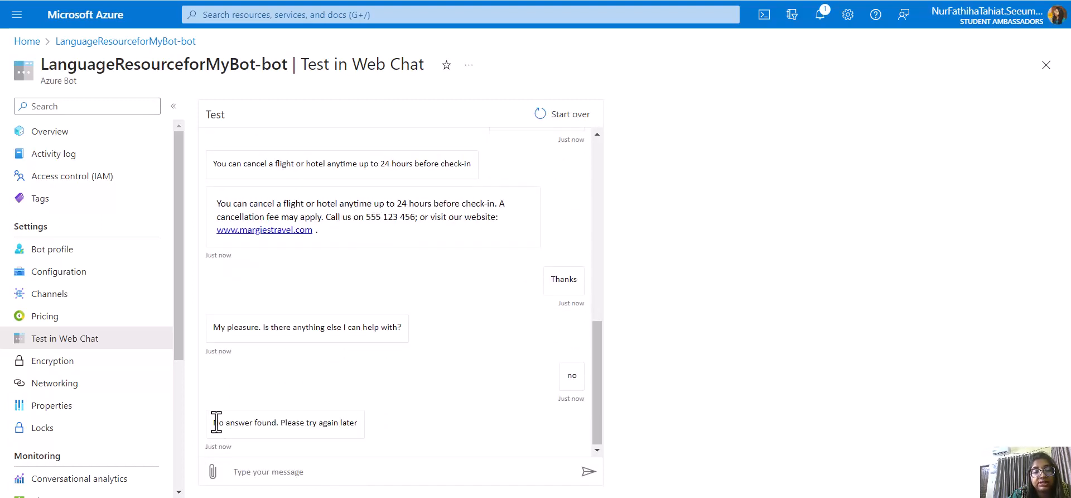
{"action": "left_click_drag", "start_coordinate": [216, 422], "coordinate": [383, 425]}
{"action": "left_click", "coordinate": [387, 427]}
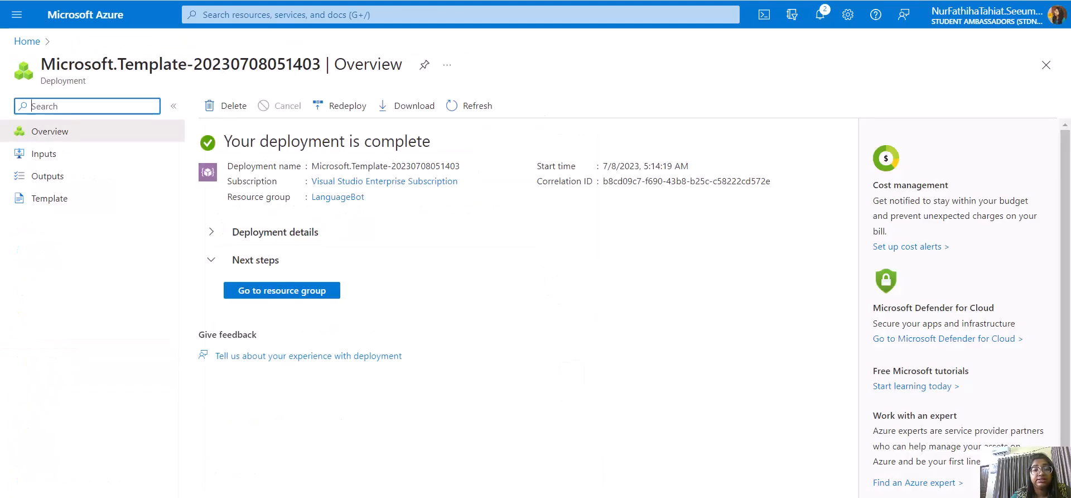
- From the completed deployment, go to the LanguageBot resource group and open the LanguageResourceforMyBot-bot Azure Bot's web chat test
{"action": "left_click", "coordinate": [260, 293]}
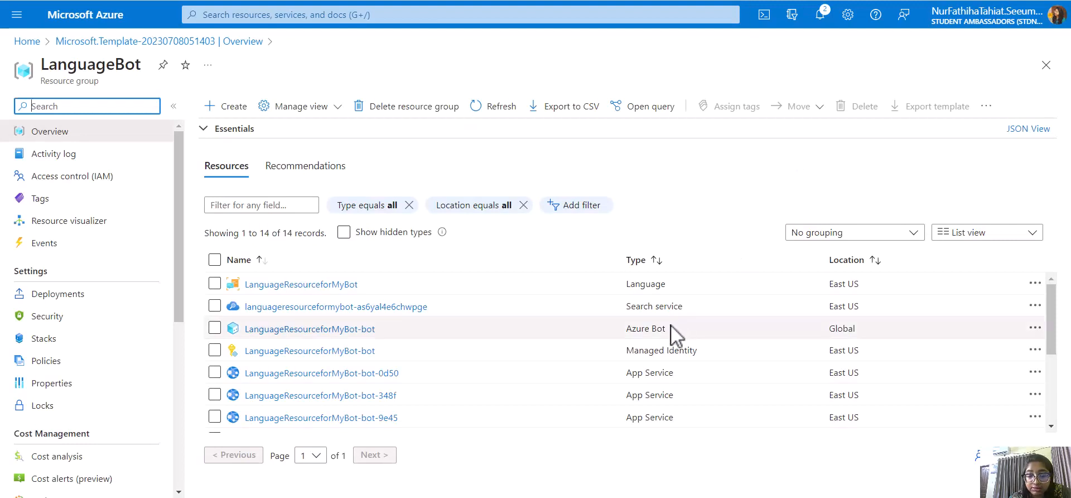
{"action": "left_click", "coordinate": [335, 329]}
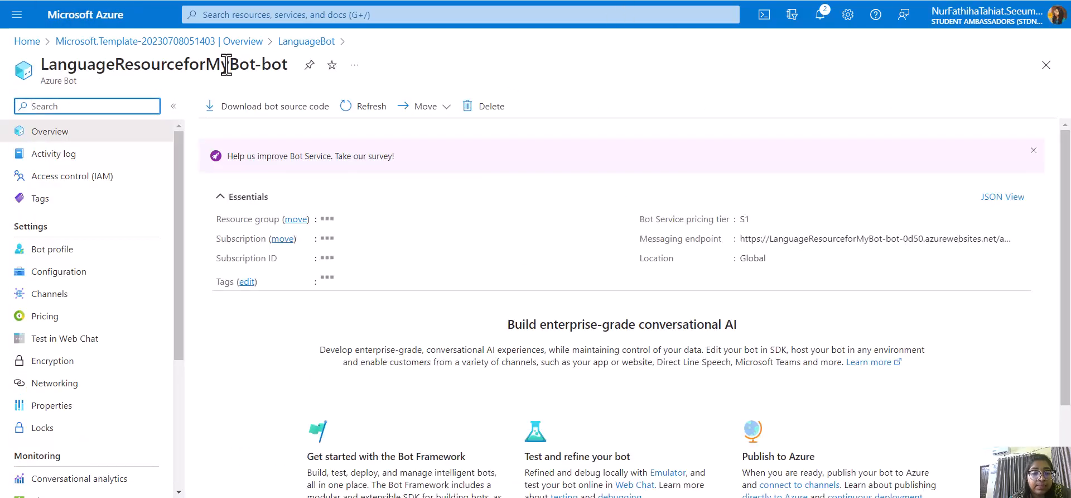
{"action": "scroll", "coordinate": [642, 193], "scroll_direction": "down", "scroll_amount": 2}
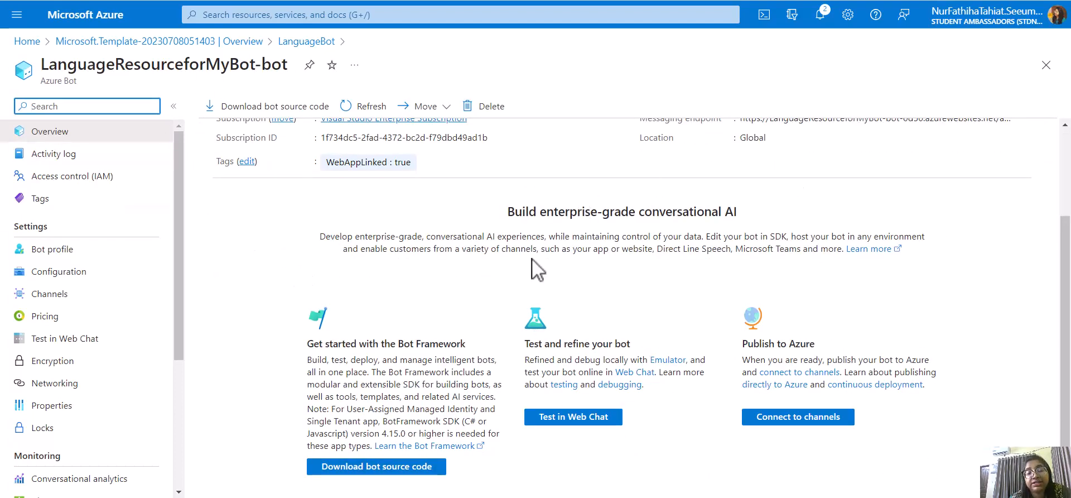
{"action": "left_click", "coordinate": [590, 420]}
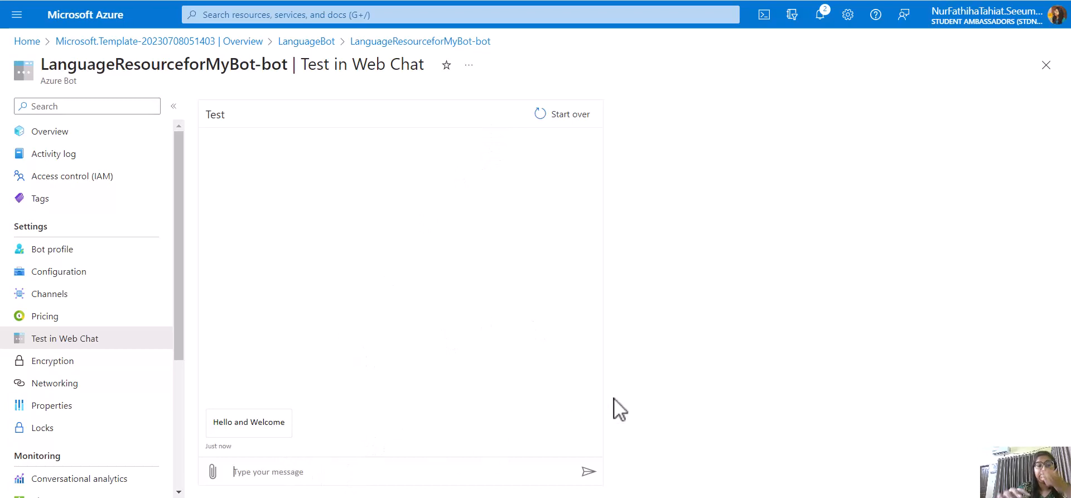
- Send "Goodbye" in the newly opened web chat test and review the bot's reply
{"action": "type", "text": "Goo"}
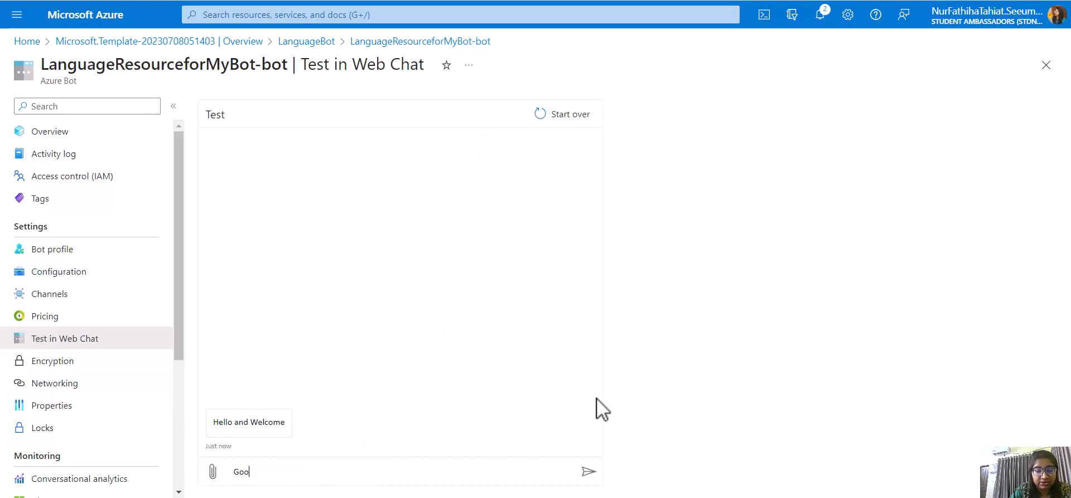
{"action": "type", "text": "dbye"}
{"action": "key", "text": "Return"}
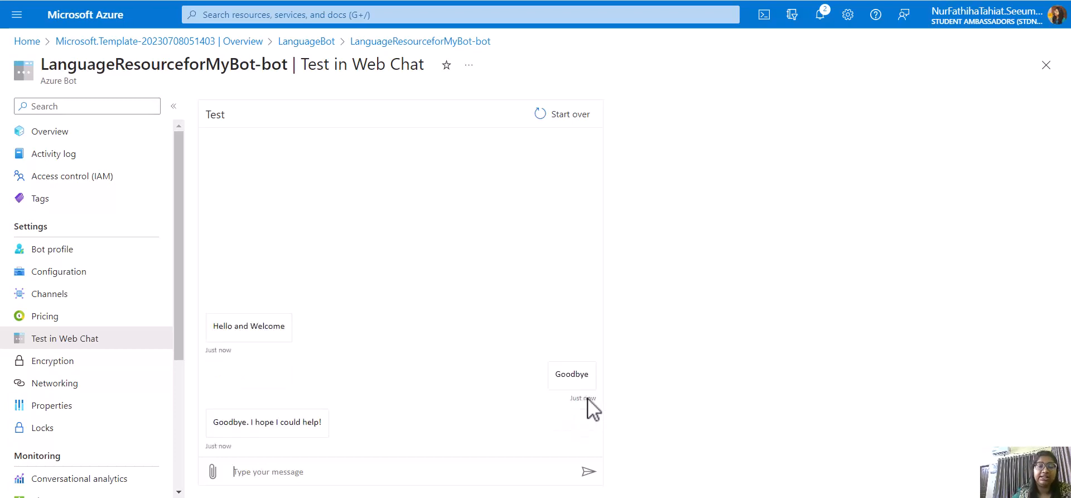
{"action": "left_click", "coordinate": [215, 424]}
{"action": "left_click_drag", "start_coordinate": [215, 424], "coordinate": [325, 420]}
{"action": "left_click", "coordinate": [328, 421]}
{"action": "left_click", "coordinate": [301, 471]}
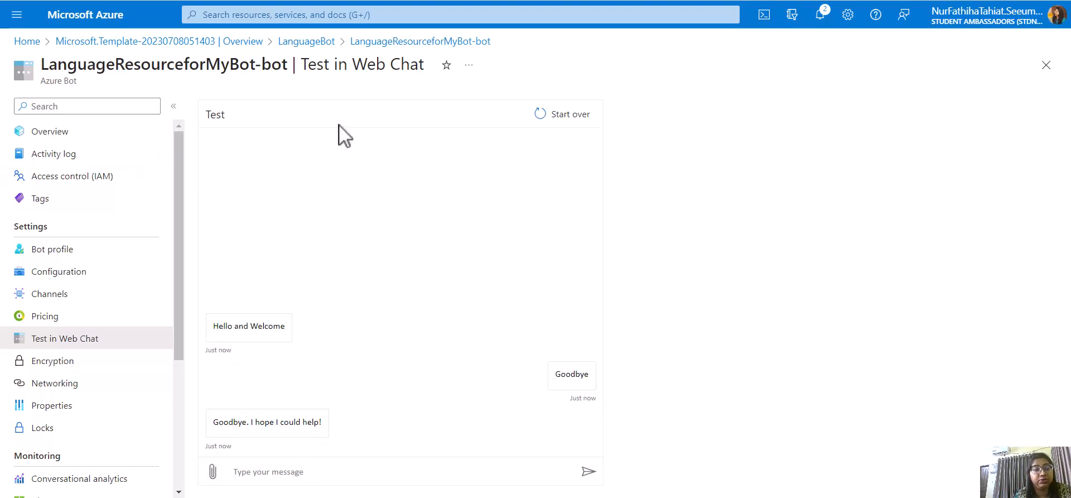
- Open the bot's channels and examine both the connected channels and the list of available ones
{"action": "scroll", "coordinate": [80, 346], "scroll_direction": "down", "scroll_amount": 3}
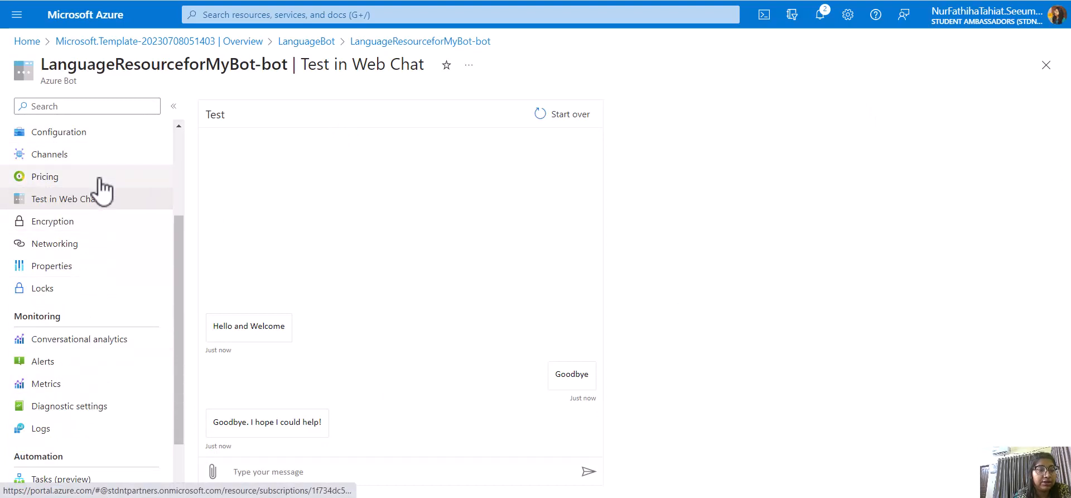
{"action": "left_click", "coordinate": [101, 154]}
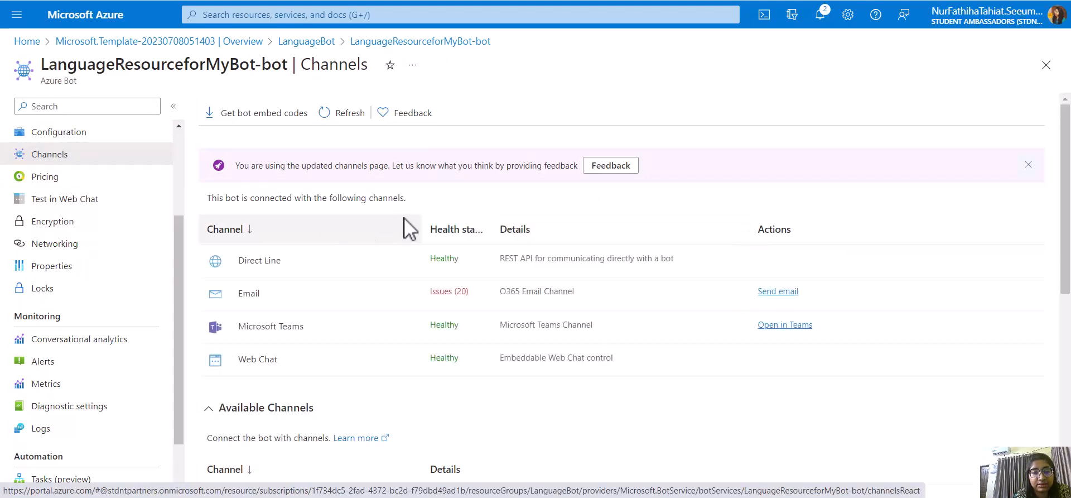
{"action": "scroll", "coordinate": [404, 217], "scroll_direction": "down", "scroll_amount": 6}
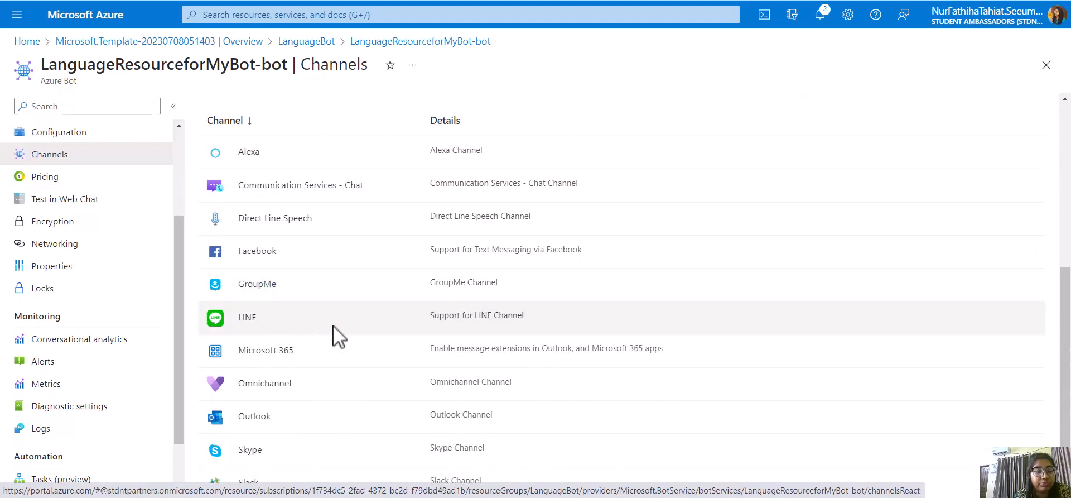
{"action": "scroll", "coordinate": [337, 336], "scroll_direction": "down", "scroll_amount": 1}
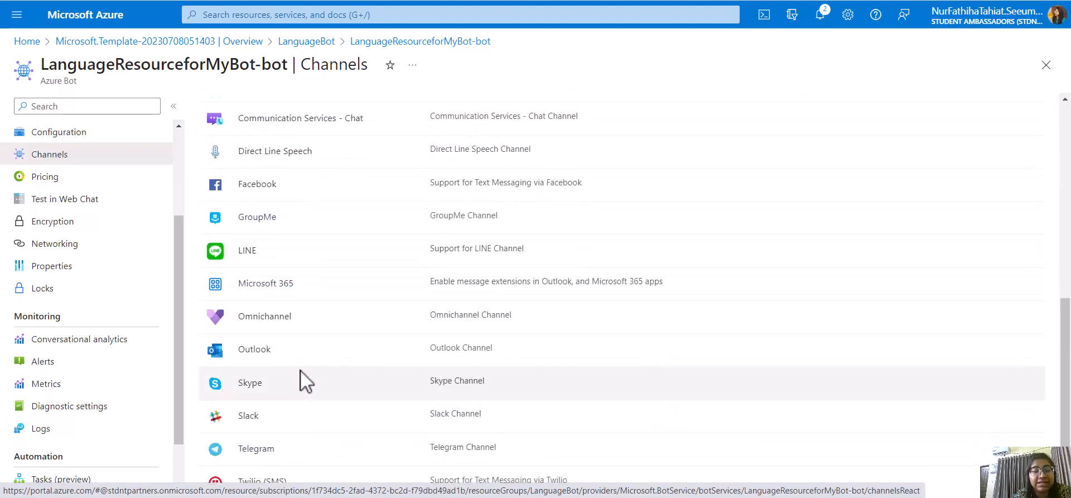
{"action": "scroll", "coordinate": [493, 348], "scroll_direction": "up", "scroll_amount": 1}
{"action": "scroll", "coordinate": [493, 350], "scroll_direction": "up", "scroll_amount": 6}
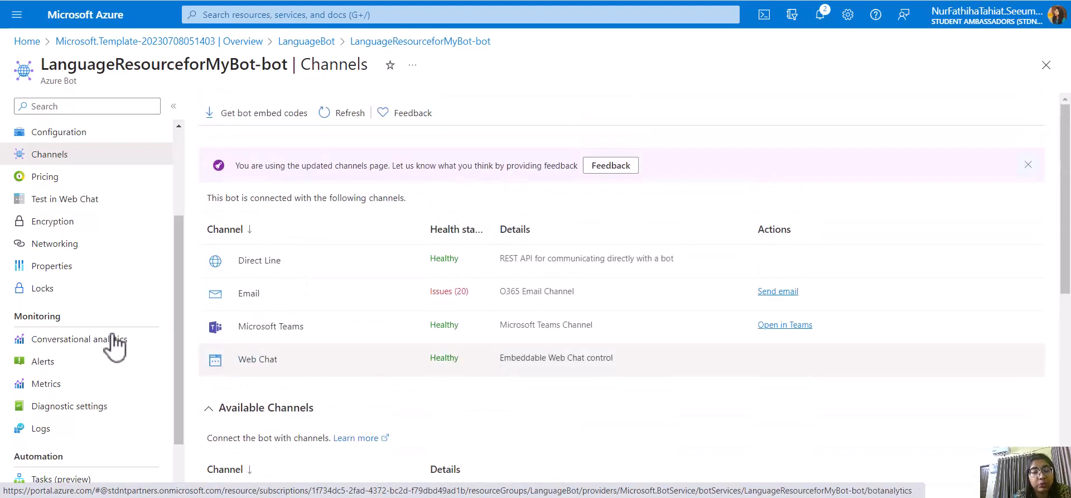
- Open the bot in Microsoft Teams through its Teams channel and send it the message "hey"
{"action": "left_click", "coordinate": [803, 326]}
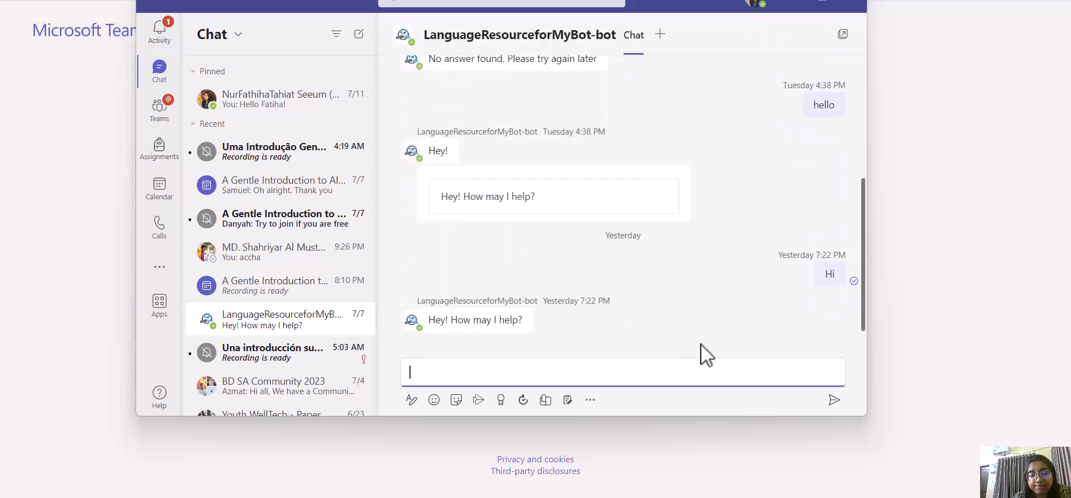
{"action": "type", "text": "hey"}
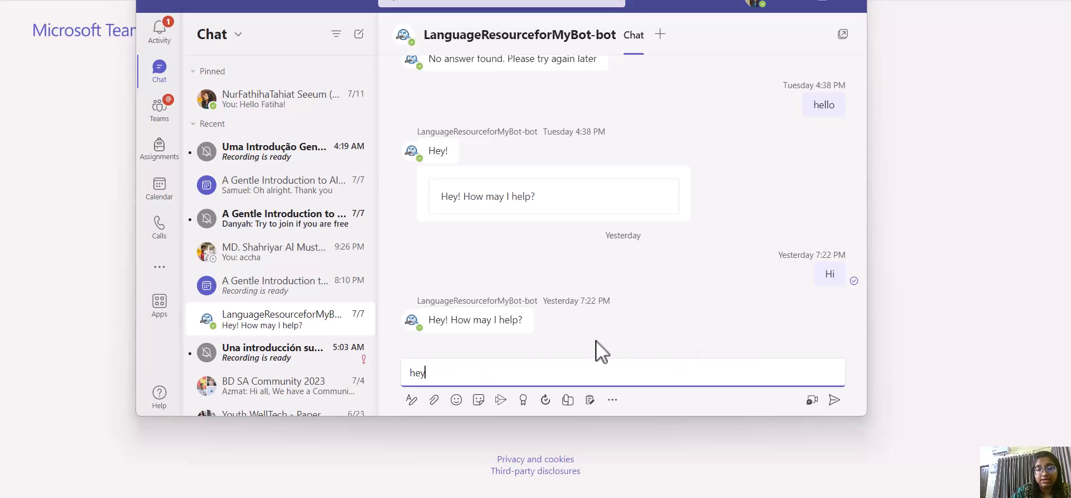
{"action": "key", "text": "Return"}
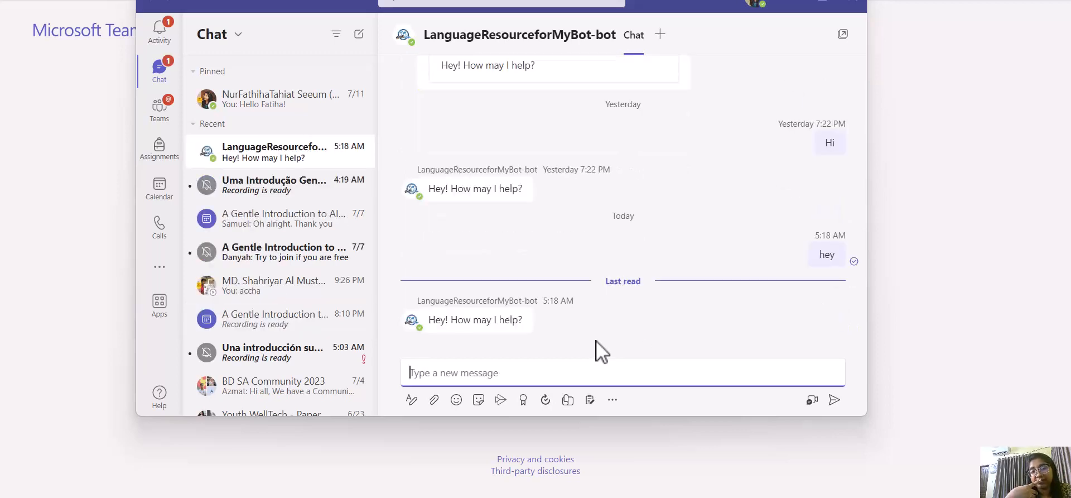
{"action": "left_click", "coordinate": [511, 321]}
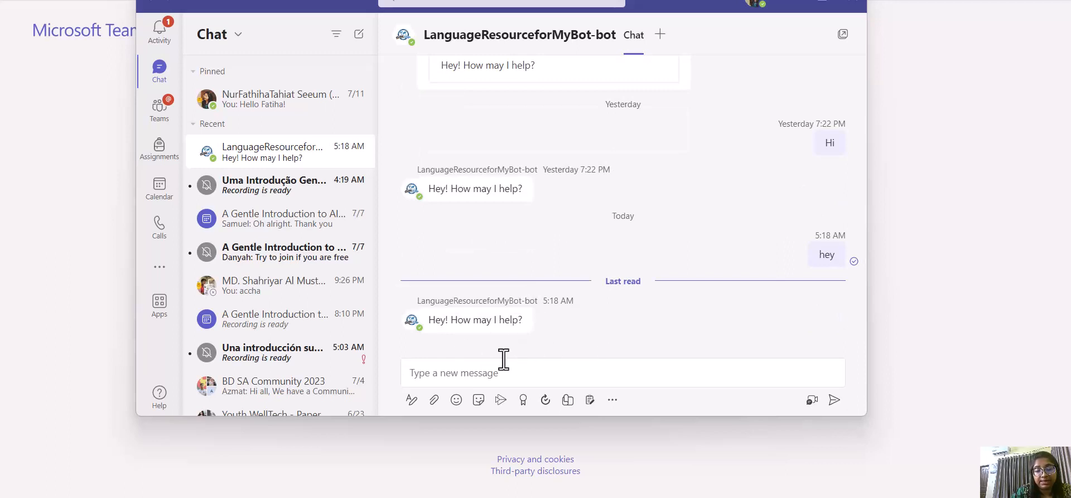
- Send "goodbye" to the bot in the Teams chat
{"action": "left_click", "coordinate": [476, 370]}
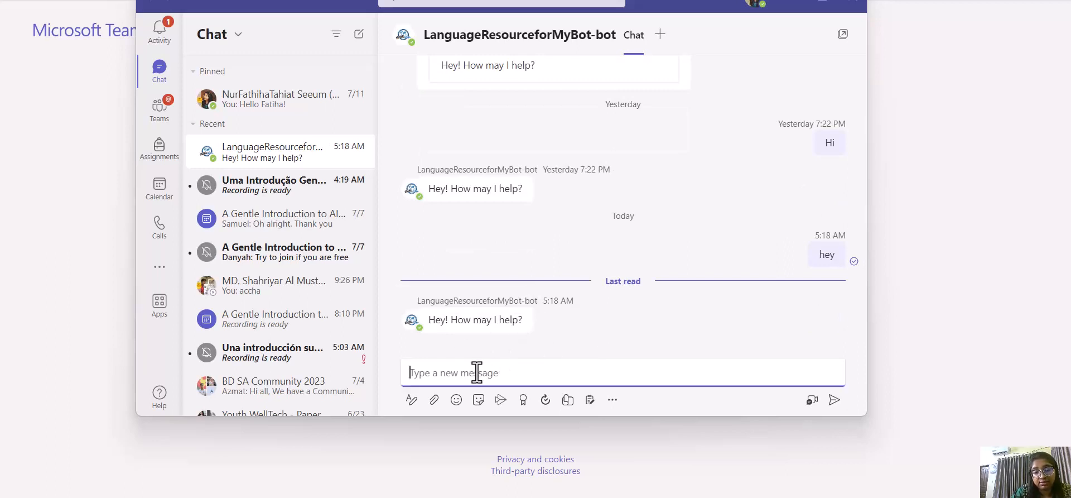
{"action": "type", "text": "goodbye"}
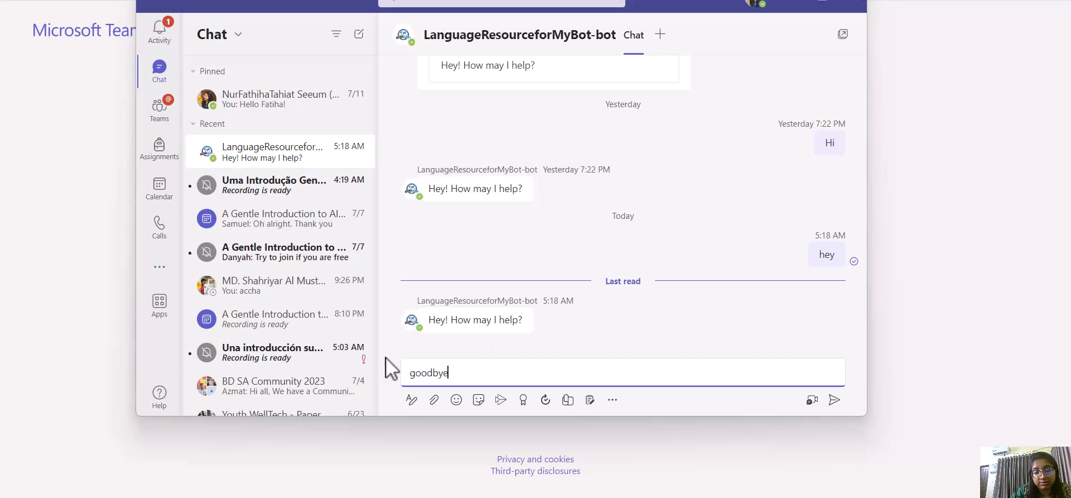
{"action": "key", "text": "Return"}
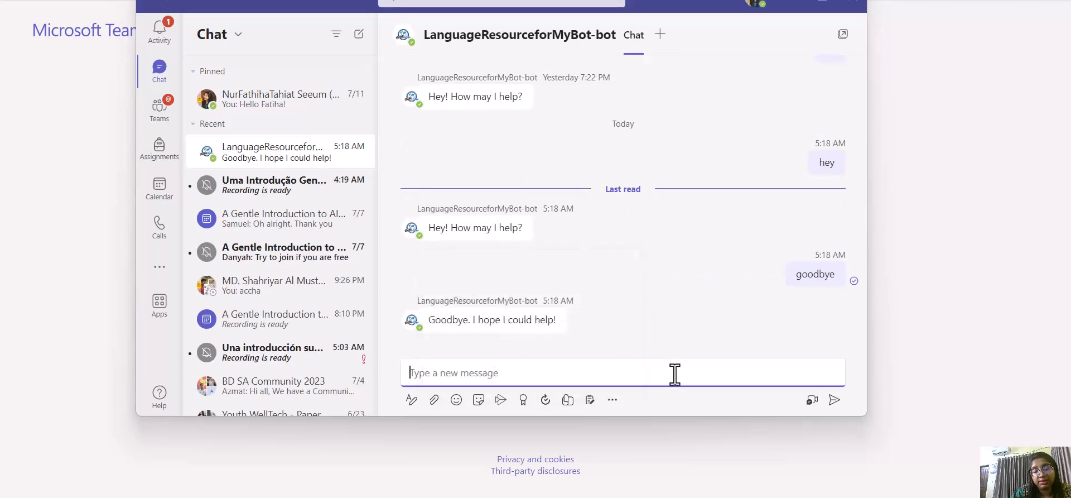
- Send "no" to the bot in the Teams chat, check its reply and dismiss the Teams chat window
{"action": "type", "text": "no"}
{"action": "key", "text": "Return"}
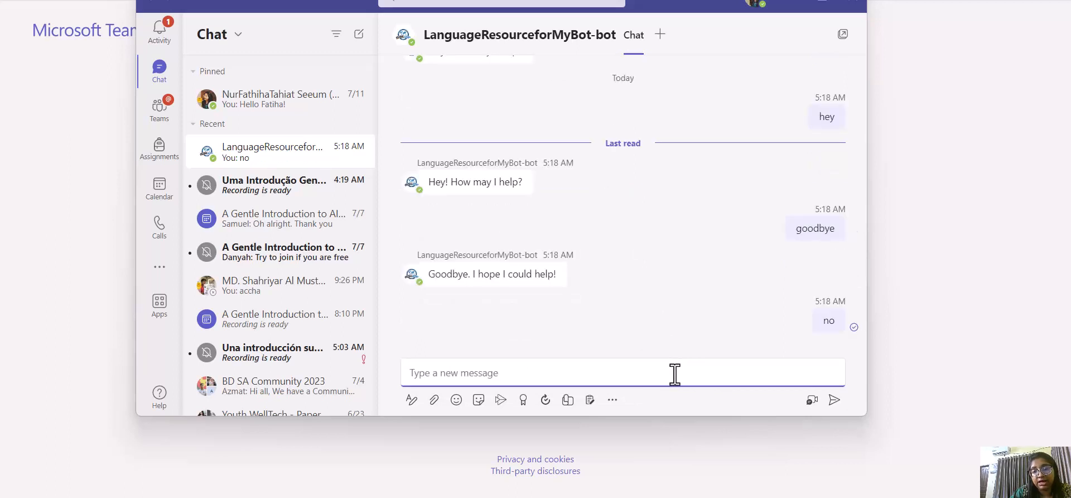
{"action": "left_click", "coordinate": [589, 328]}
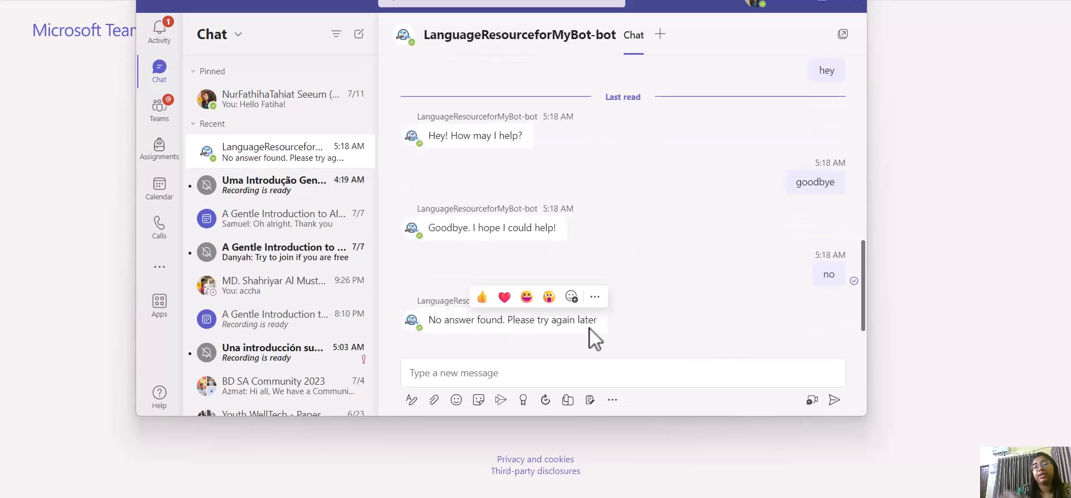
{"action": "left_click", "coordinate": [792, 4]}
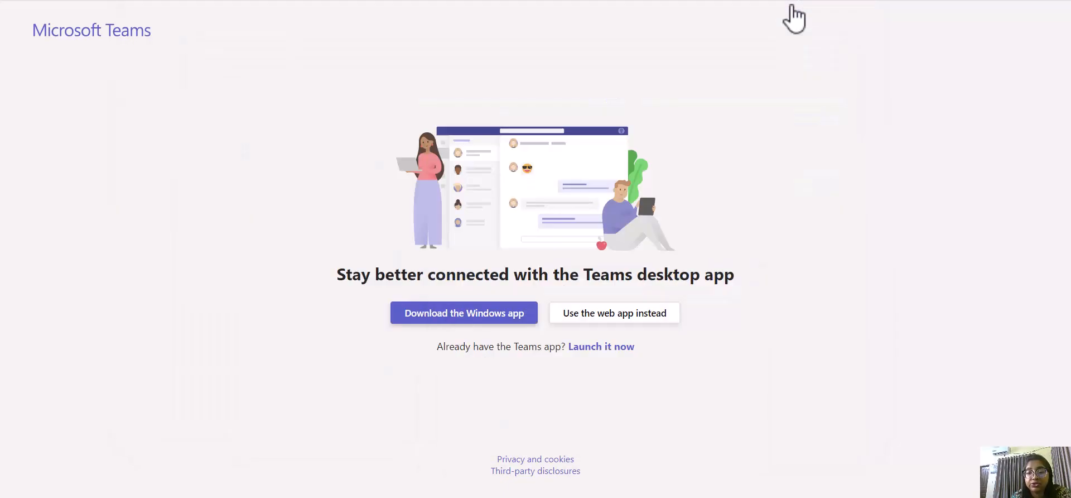